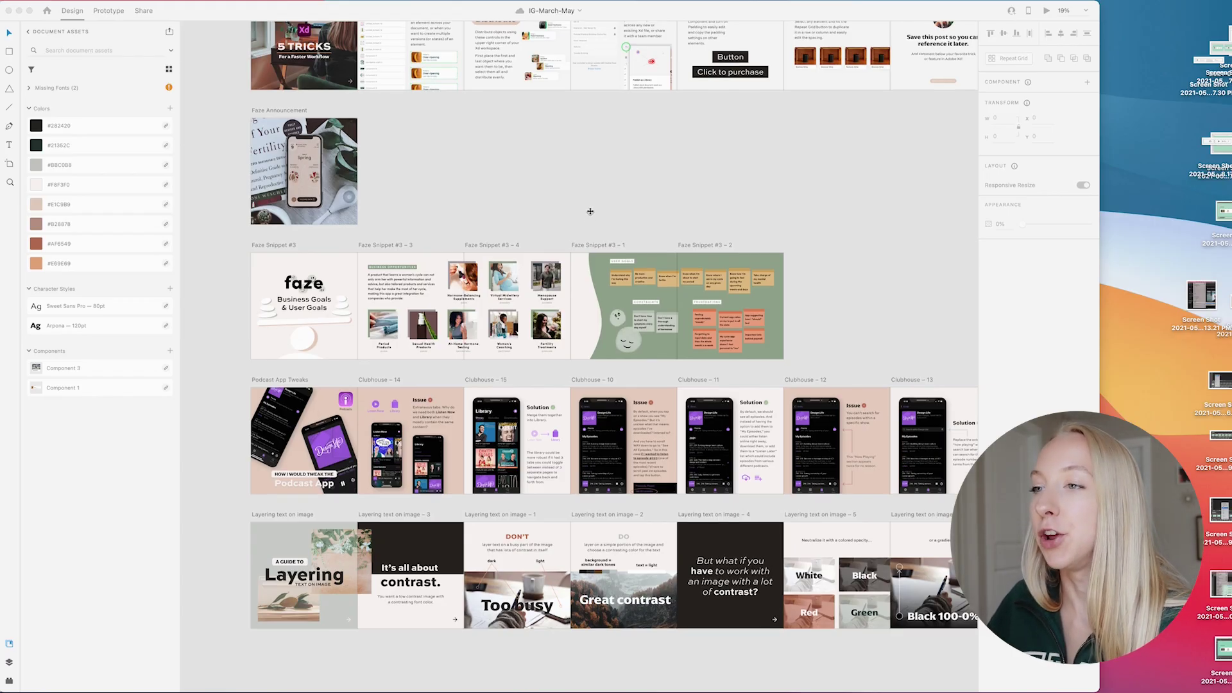
- Look over the existing carousel artboards, including a close-up of the Bold vs. Light slide and the UI Quiz and Clubhouse rows
scroll(590, 211, up, 2)
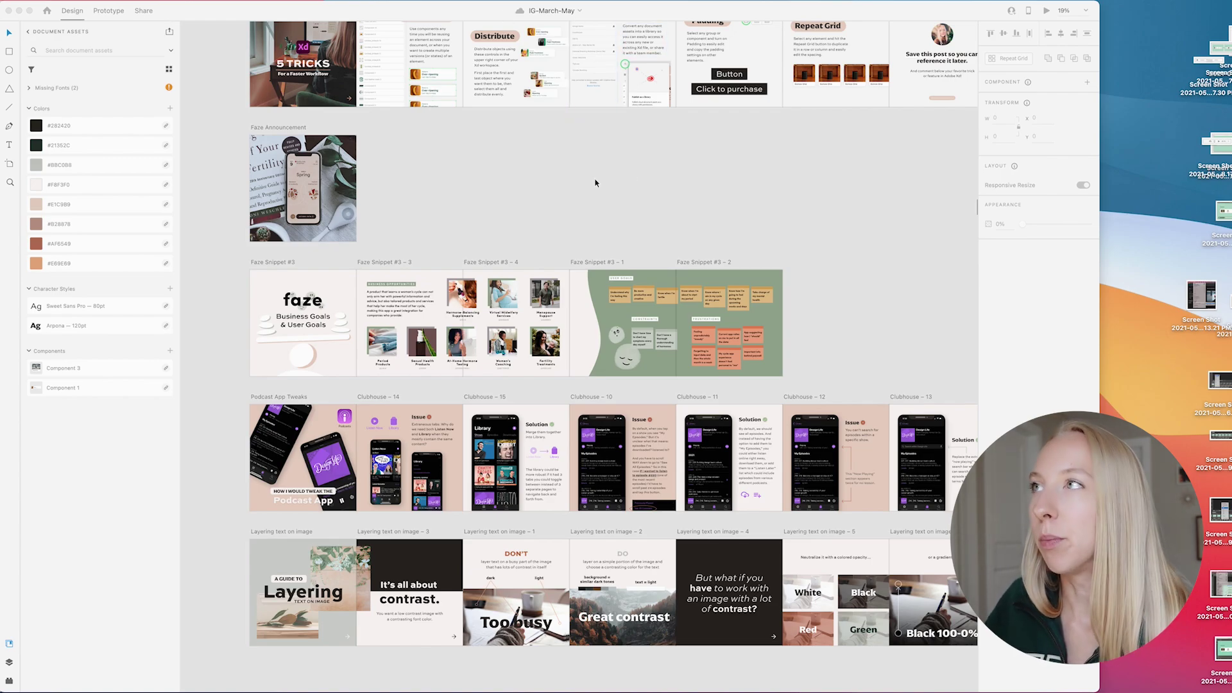
scroll(597, 182, up, 10)
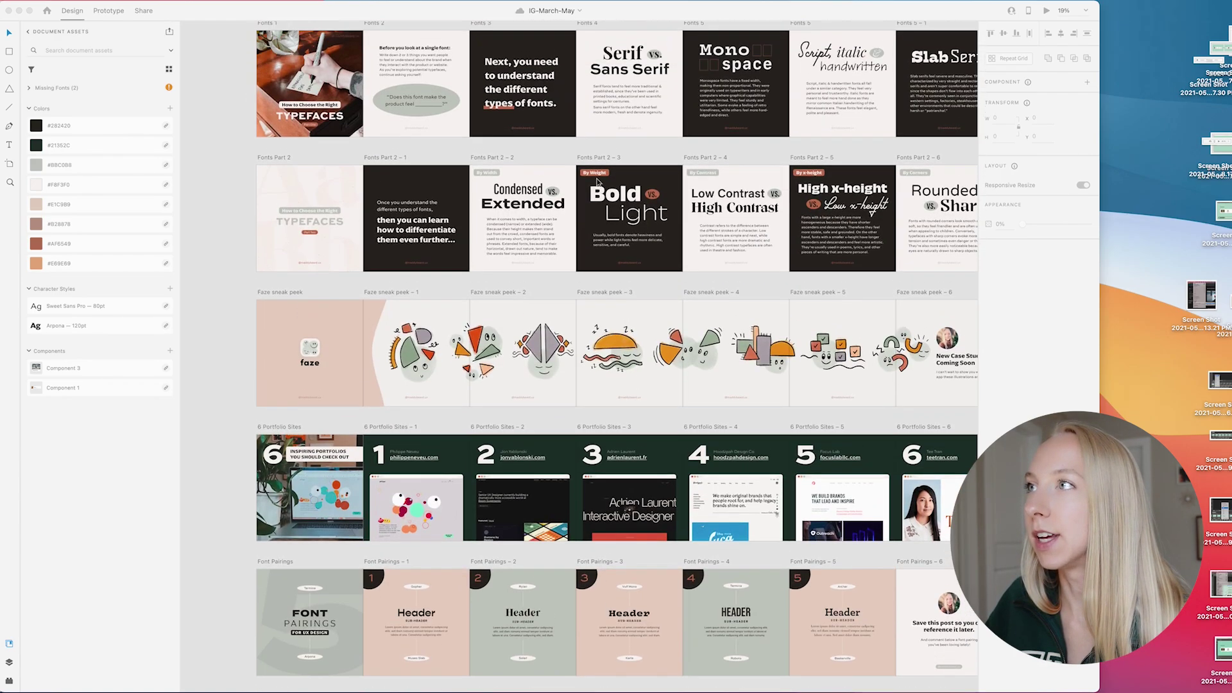
scroll(597, 183, down, 5)
scroll(597, 183, down, 8)
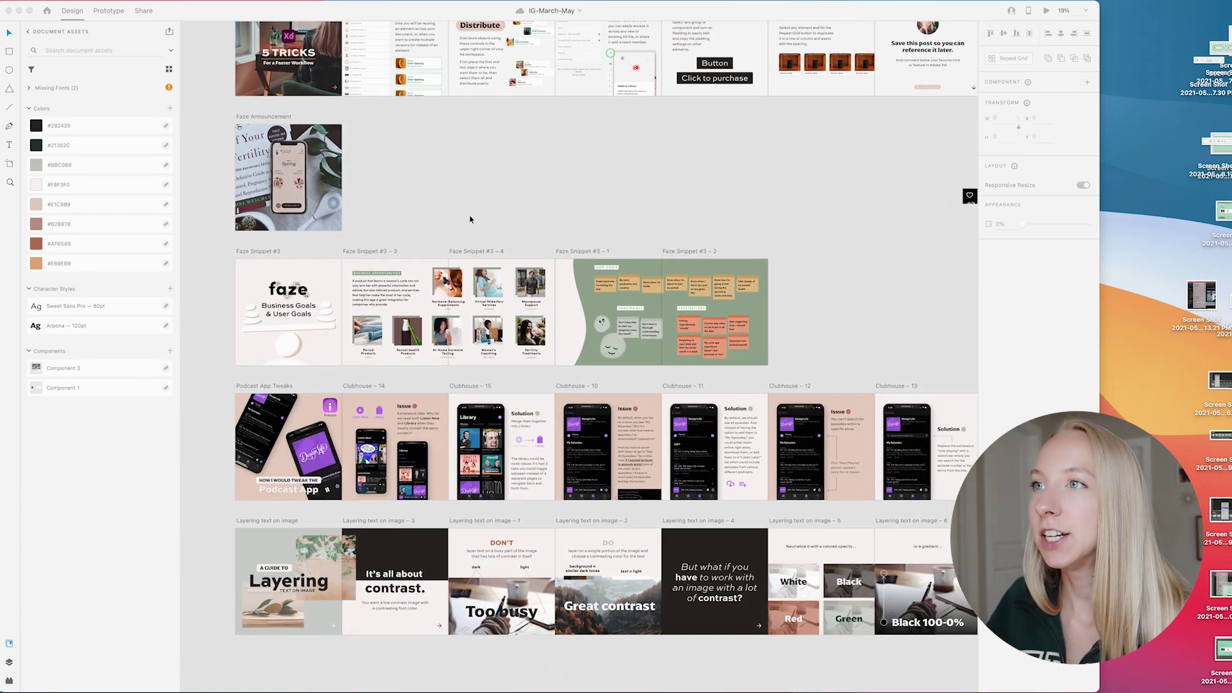
scroll(493, 226, up, 5)
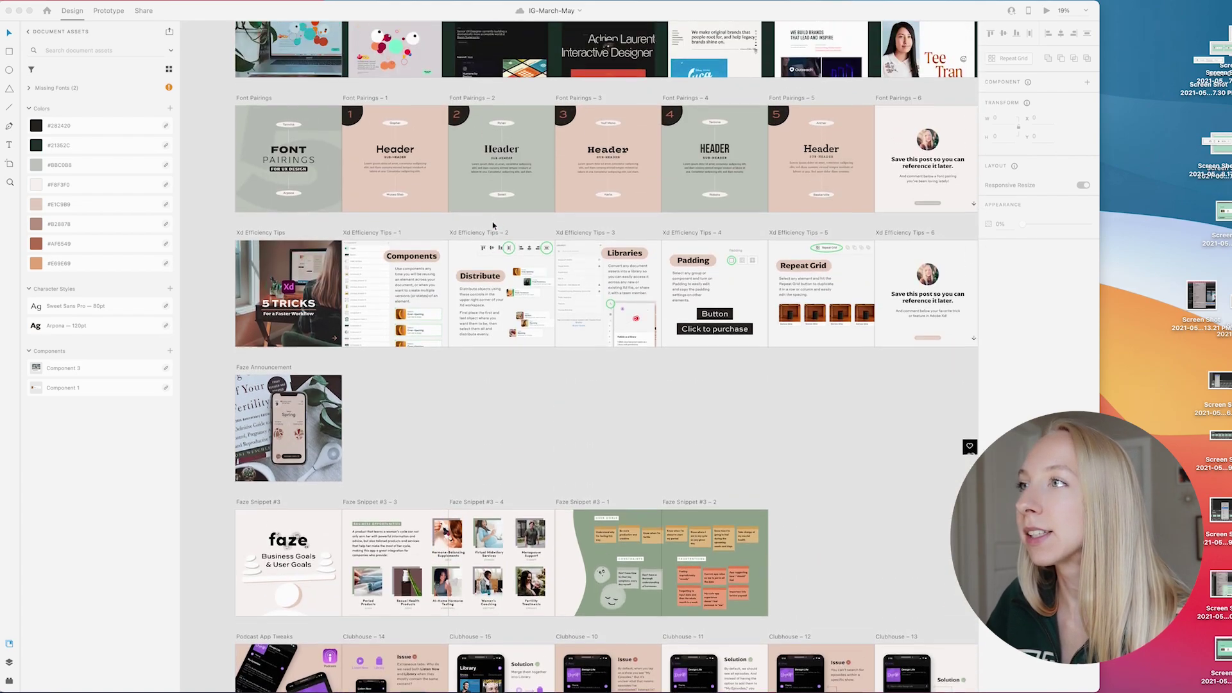
scroll(491, 221, up, 12)
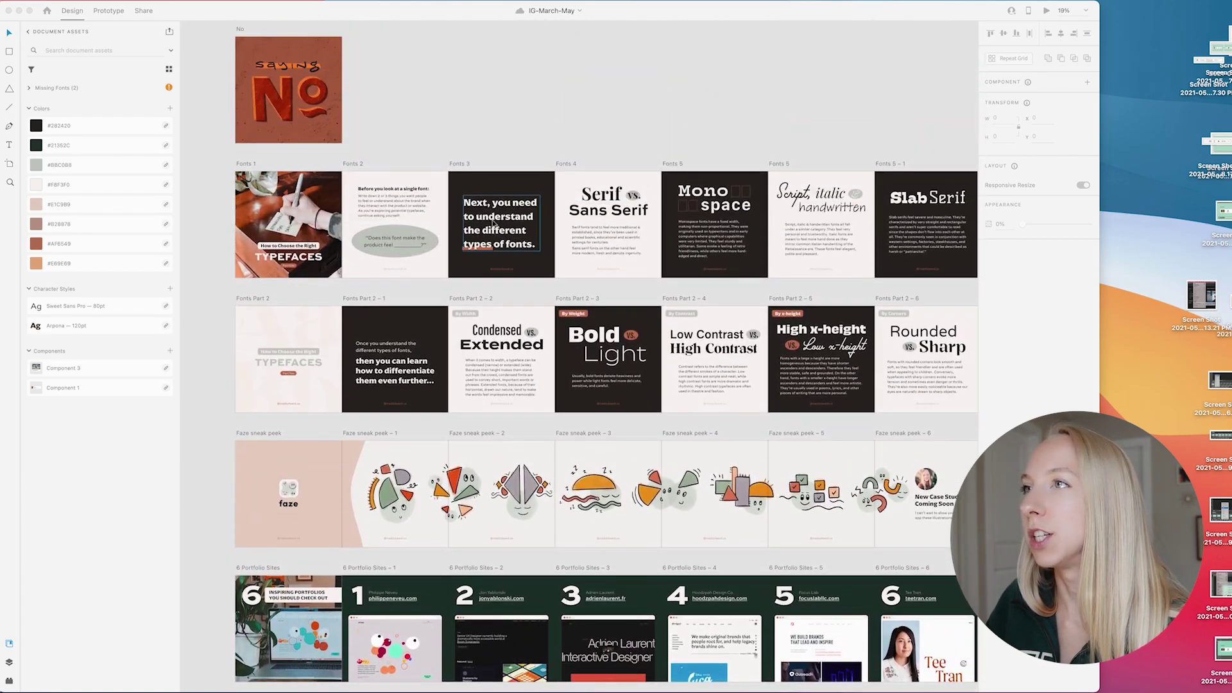
scroll(633, 325, up, 10)
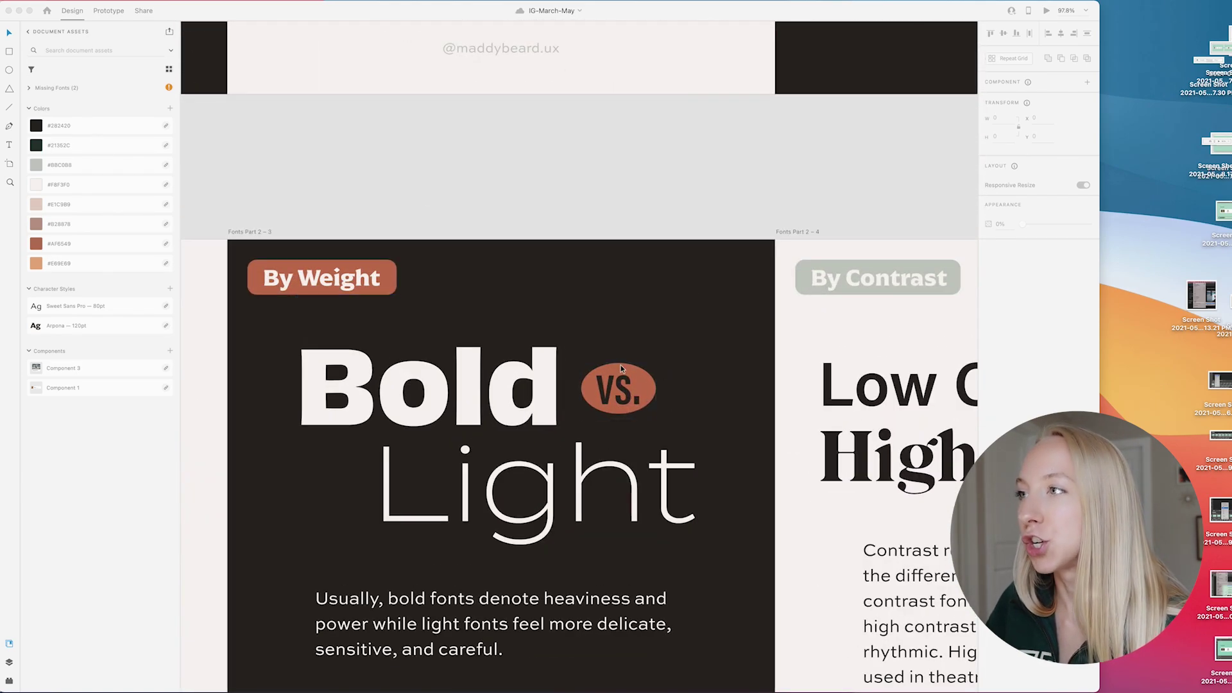
scroll(600, 283, down, 5)
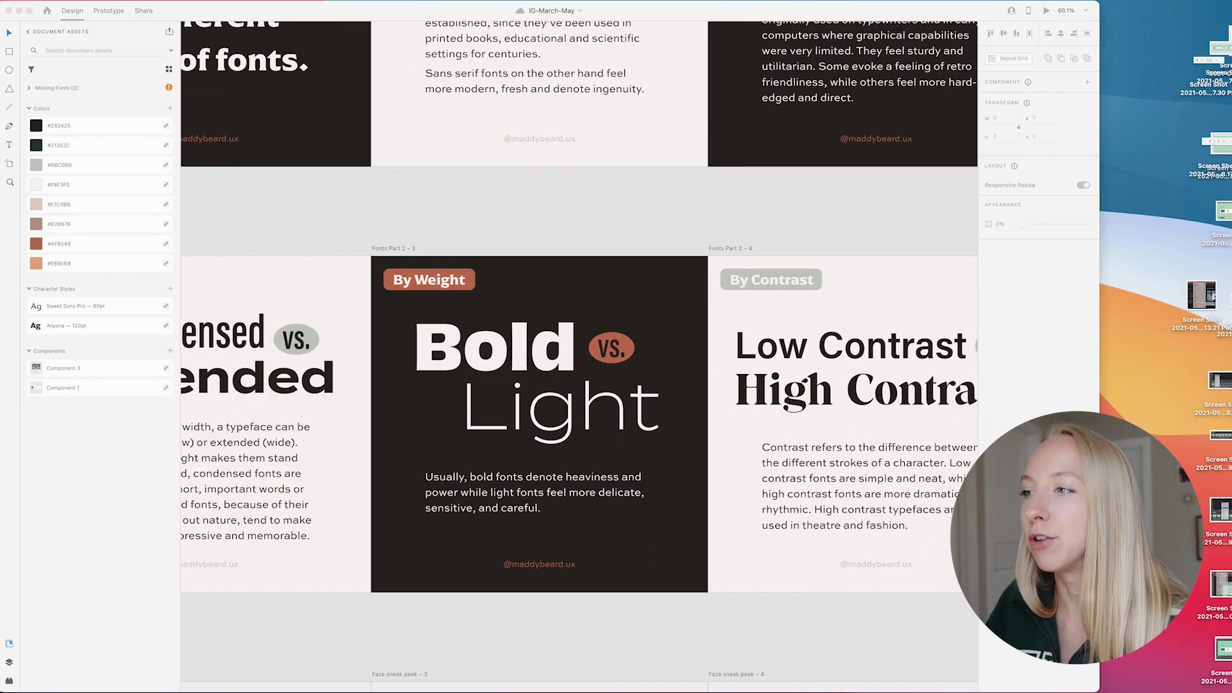
scroll(612, 258, down, 6)
scroll(612, 257, down, 5)
scroll(612, 258, down, 4)
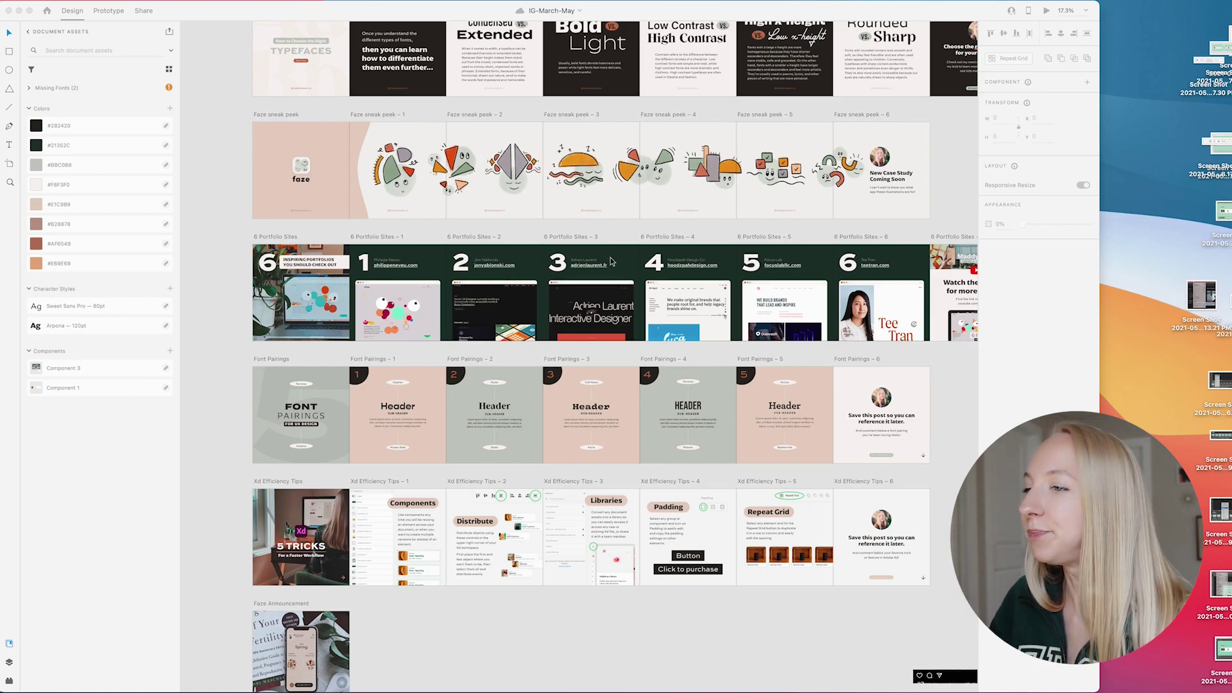
scroll(611, 261, down, 5)
scroll(610, 260, down, 3)
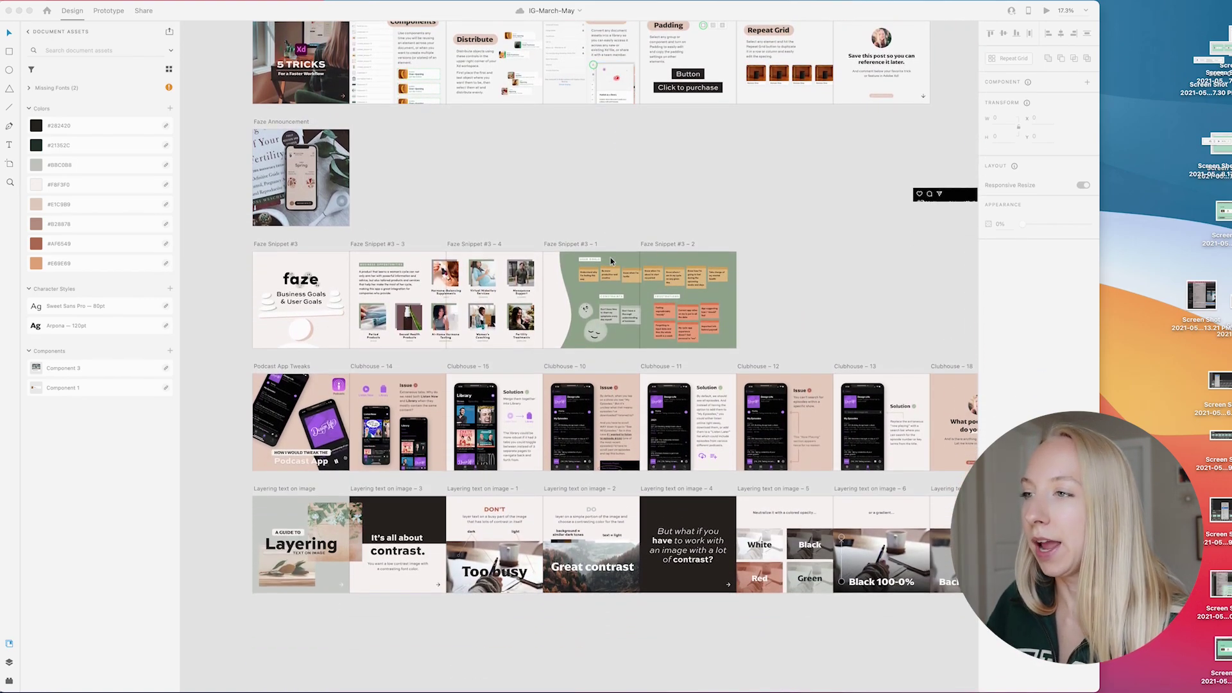
scroll(547, 138, up, 10)
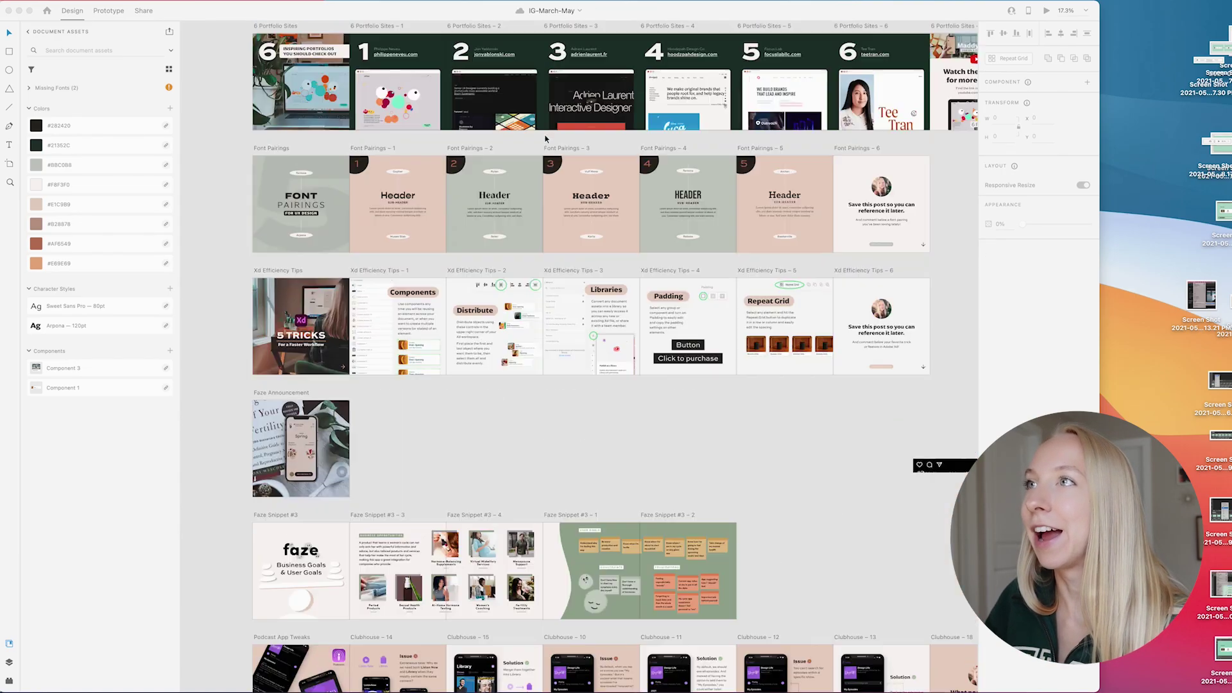
scroll(545, 137, up, 12)
scroll(546, 138, down, 6)
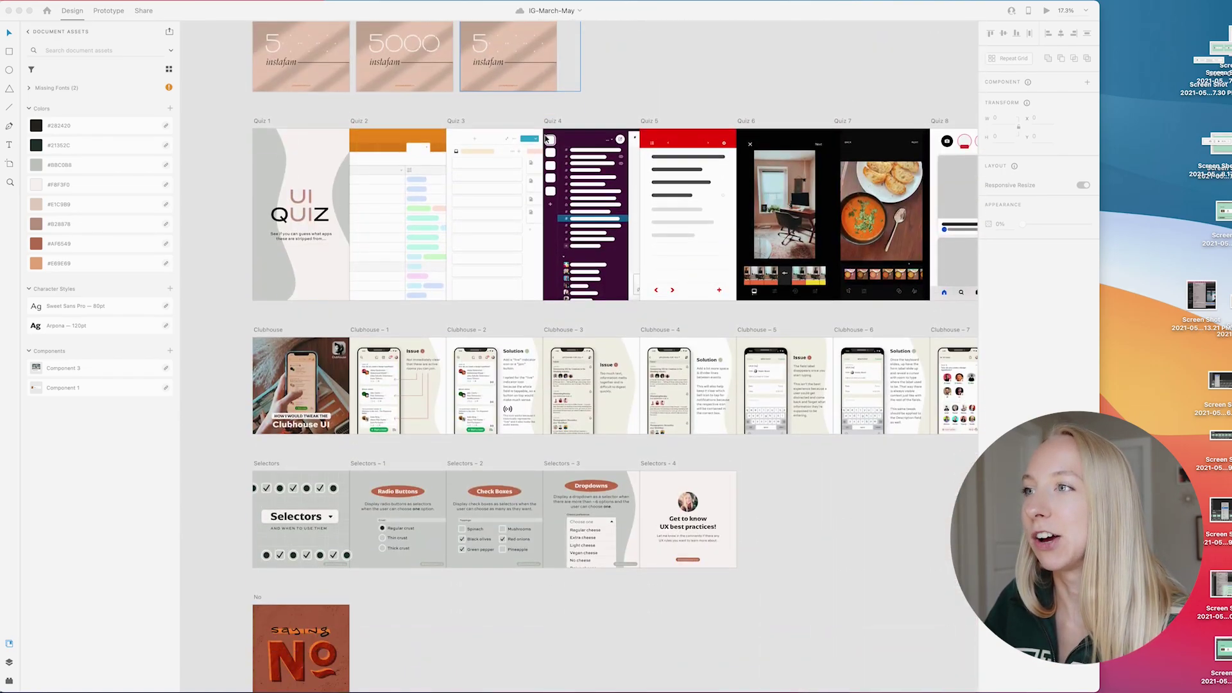
scroll(546, 138, down, 18)
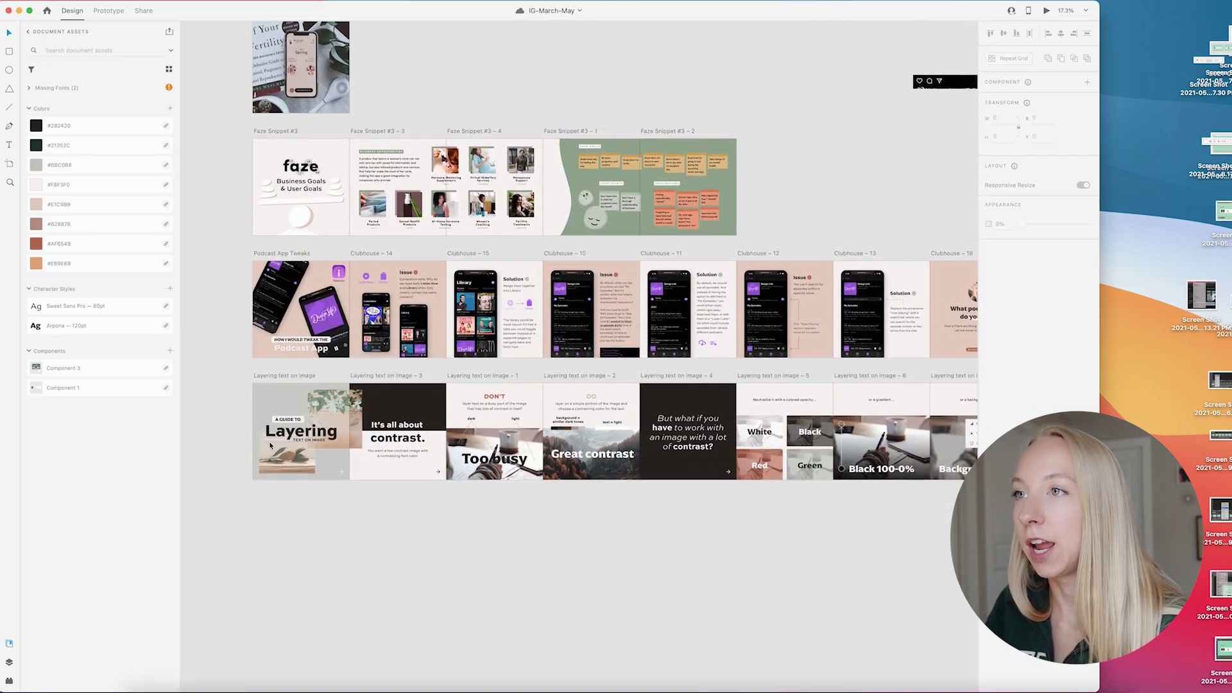
- Duplicate the Layering text on image cover artboard below its row, clear the copy's contents and fill it with the saved dusty rose colour
drag(286, 380, 379, 602)
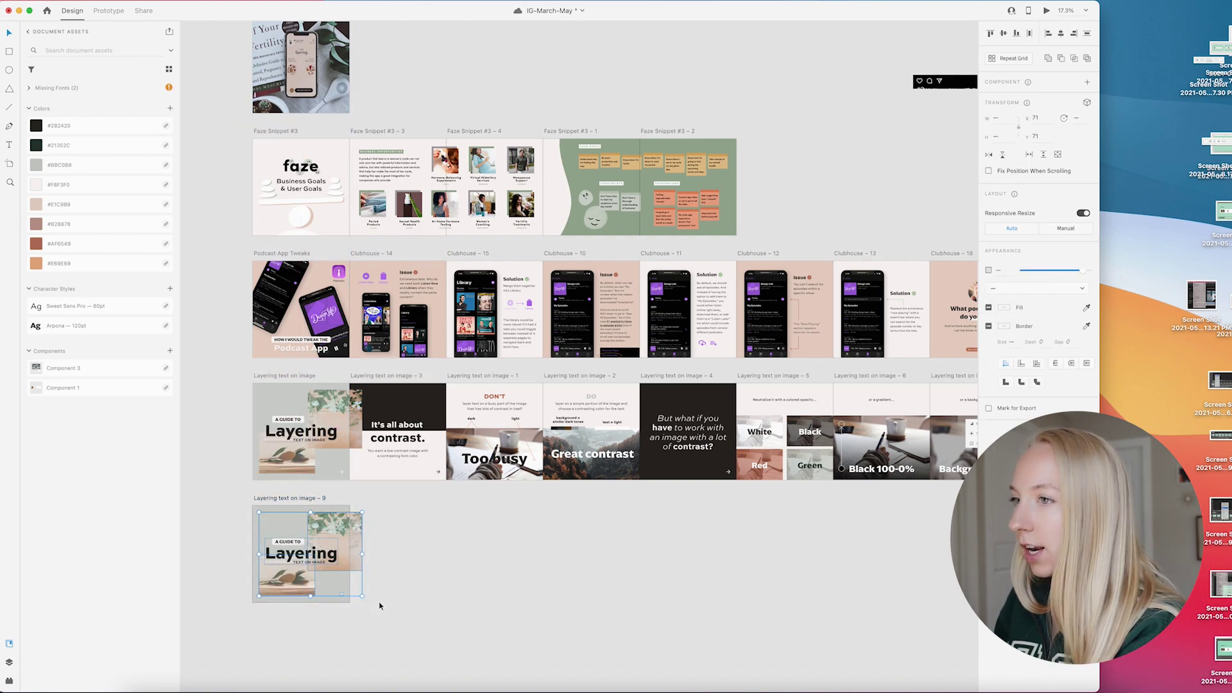
key(Delete)
click(337, 537)
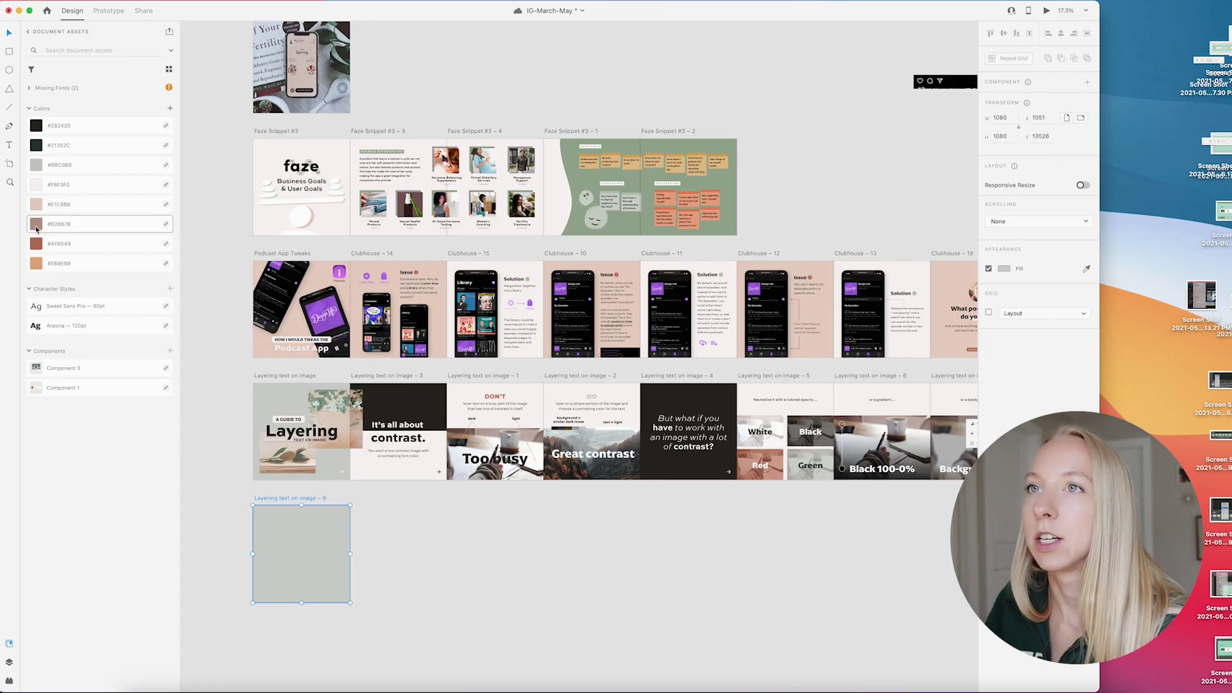
click(36, 225)
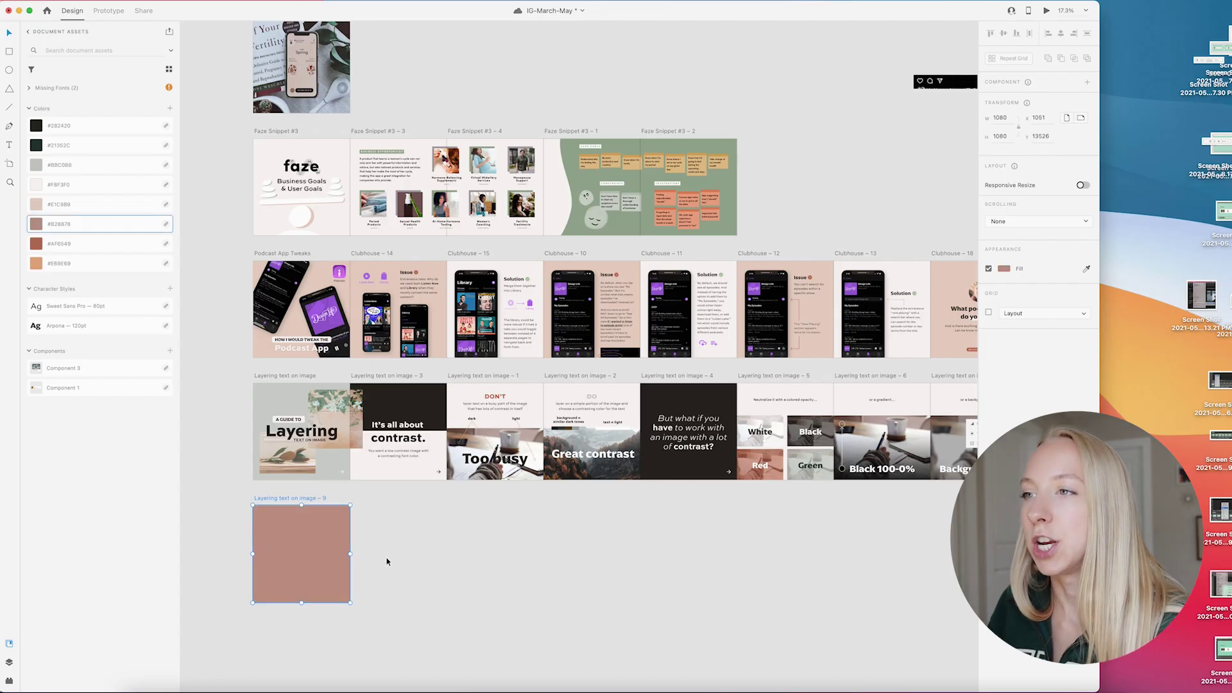
click(387, 559)
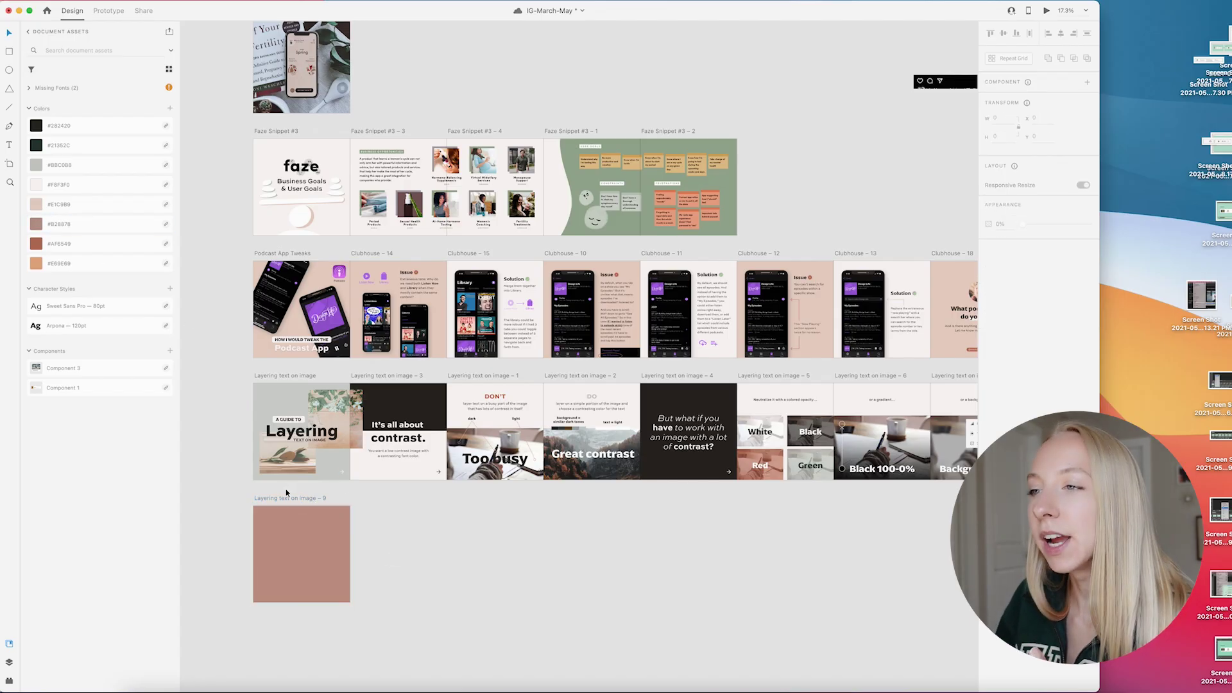
- Add the text "Title" to the blank dusty rose artboard and enlarge it to about 180 pt
key(t)
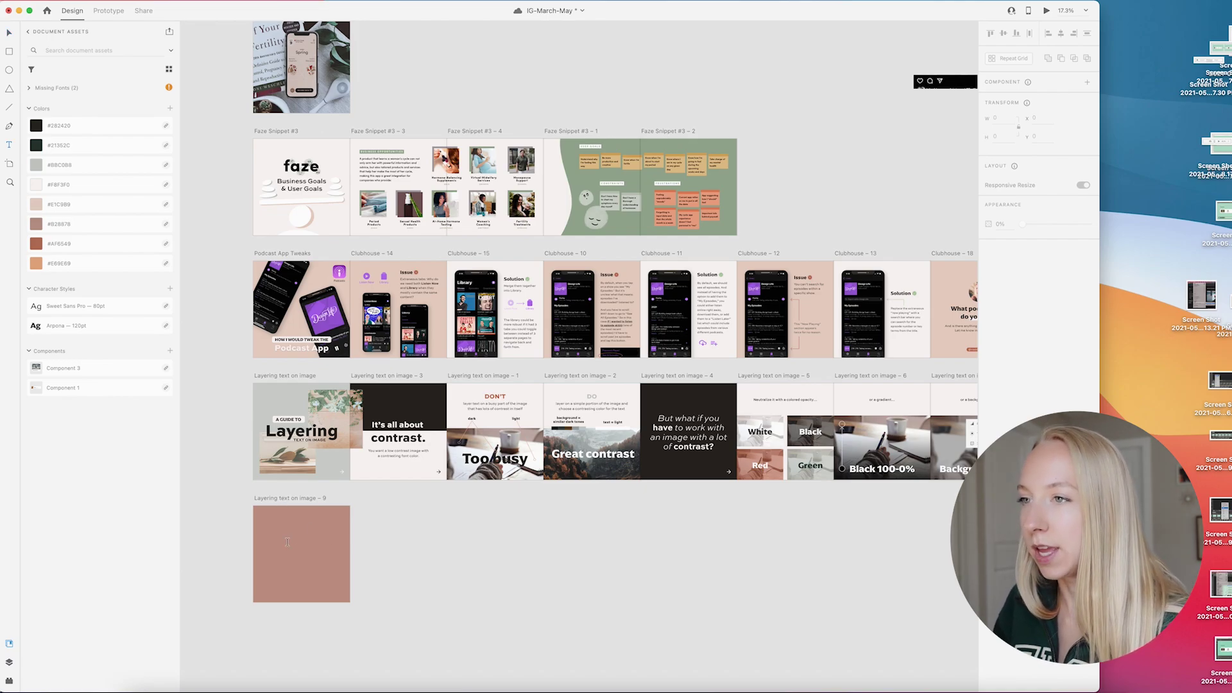
click(284, 542)
text(Title)
key(Escape)
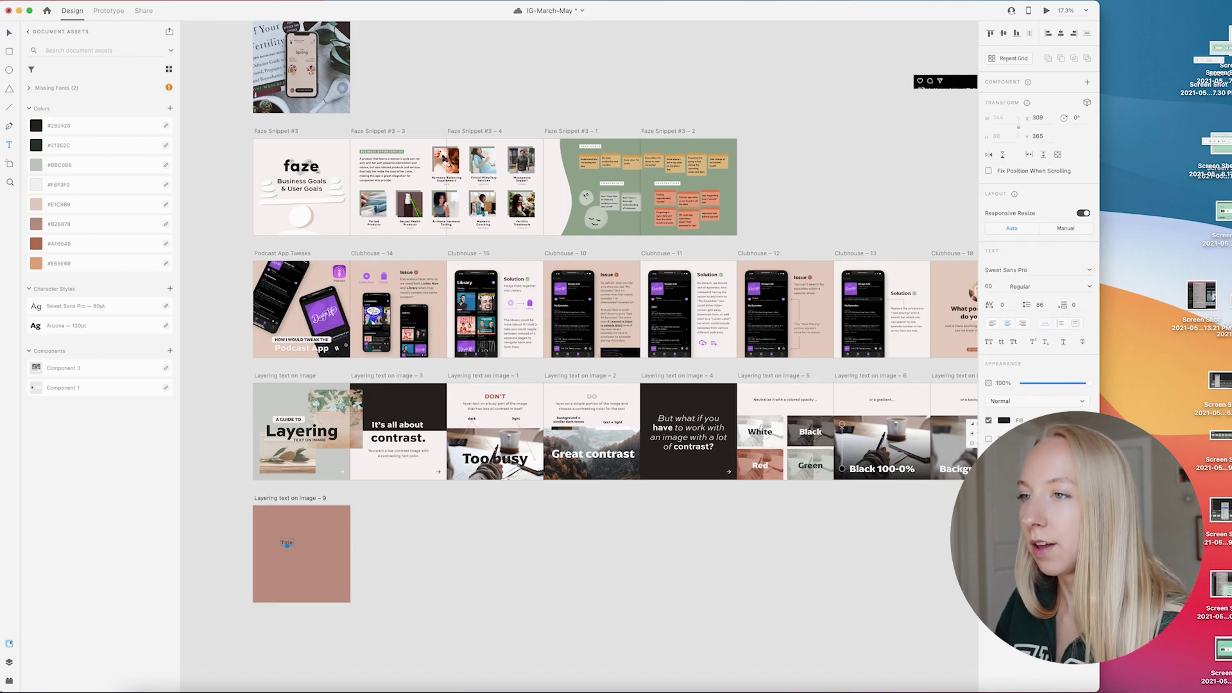
mouse_move(286, 547)
mouse_down()
mouse_move(287, 561)
mouse_move(306, 558)
mouse_up()
key(v)
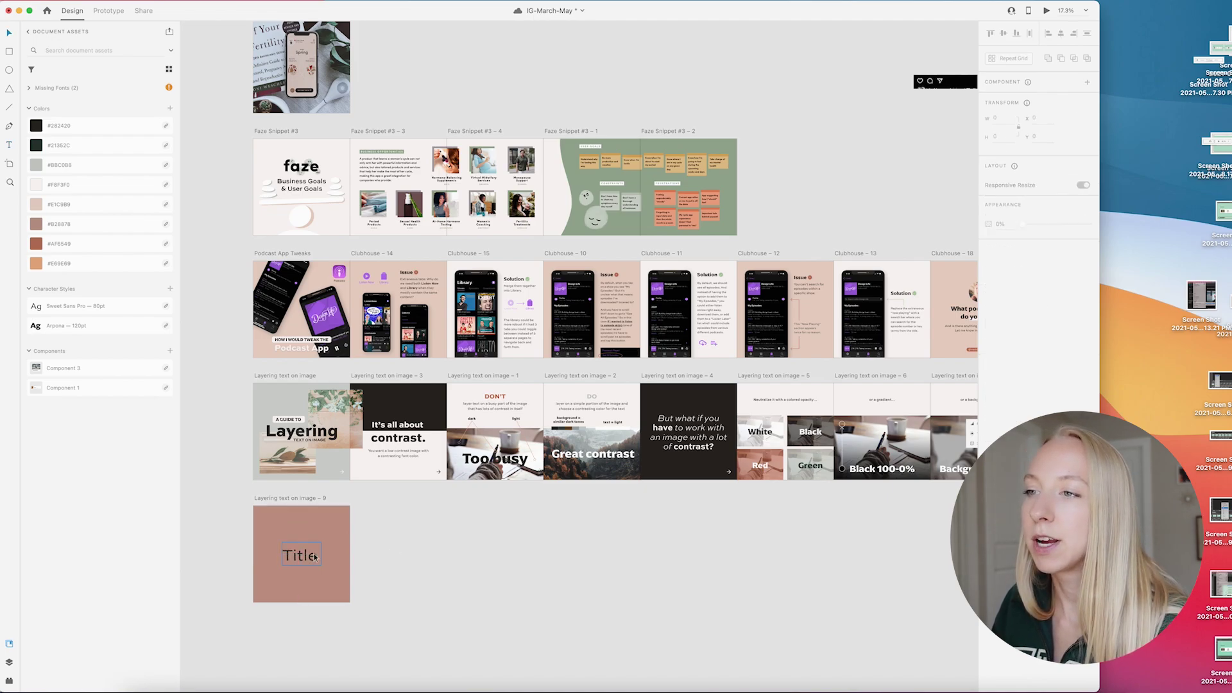
- Centre the "Title" text on its artboard and save the document
double_click(300, 555)
click(301, 555)
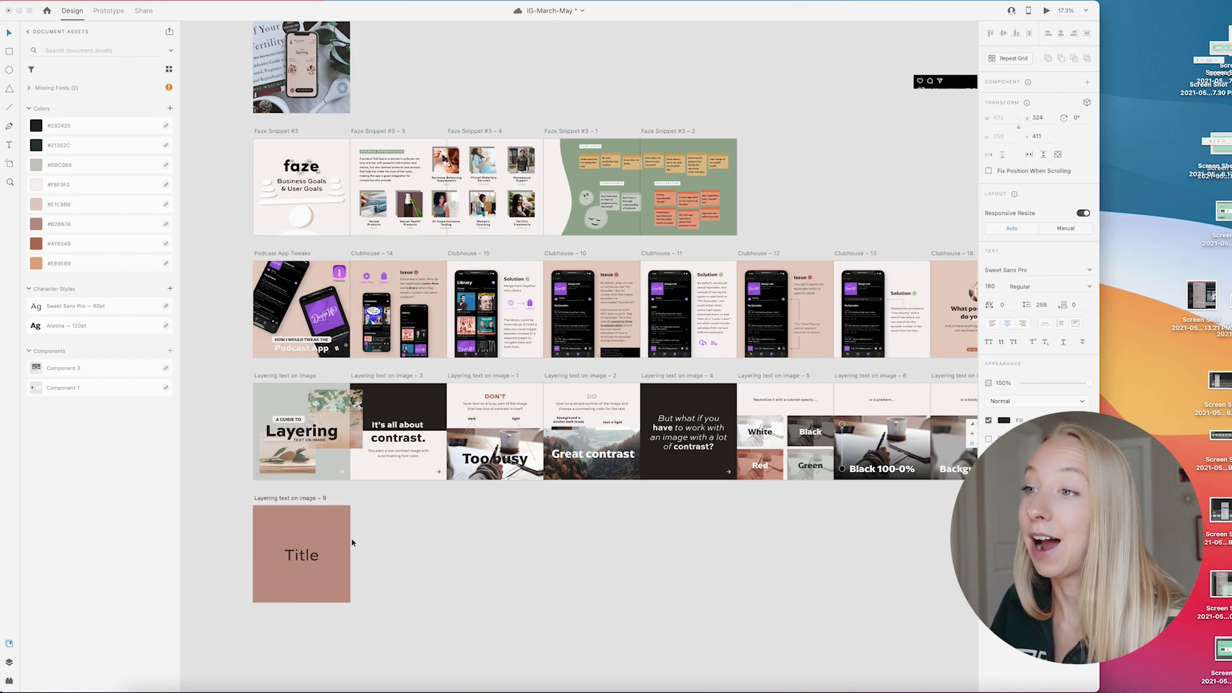
key(Escape)
click(234, 497)
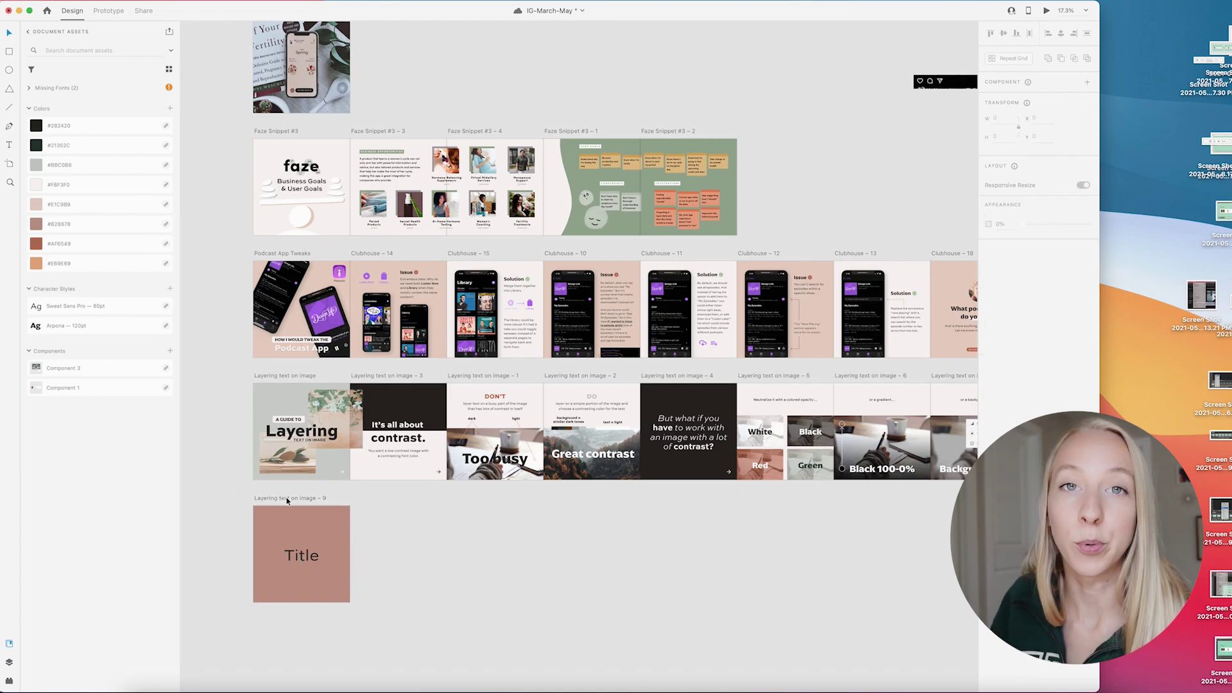
click(299, 564)
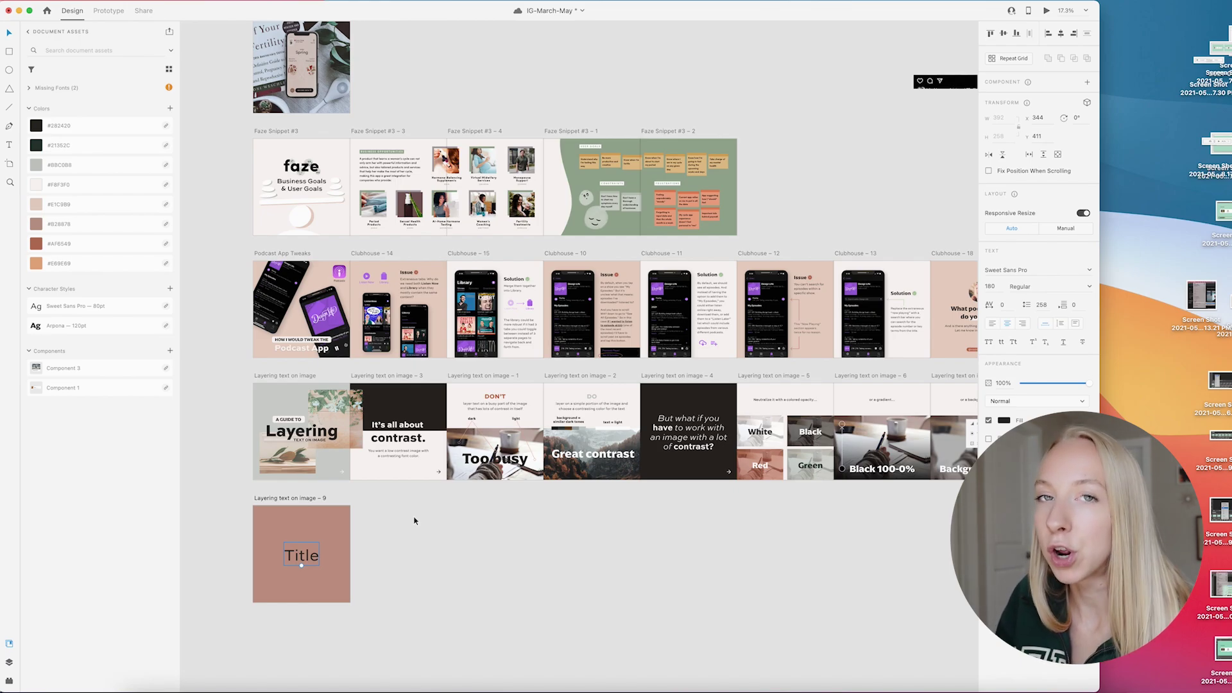
key(super+s)
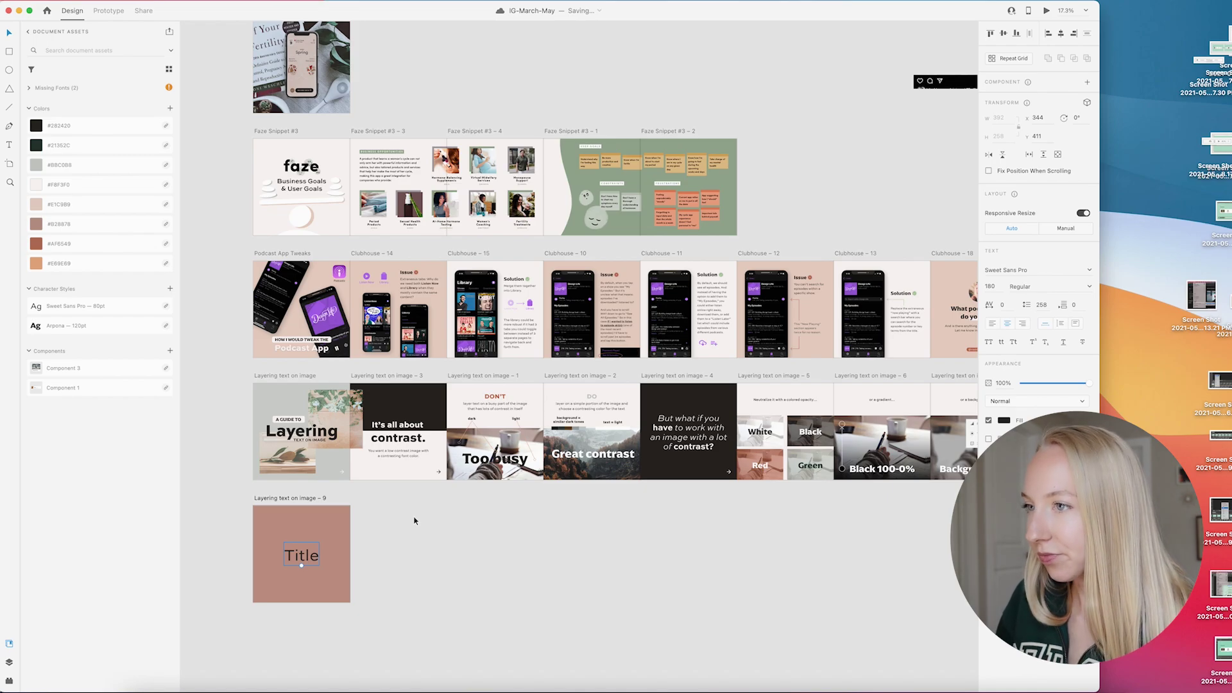
click(406, 521)
- Delete the single dusty rose Title artboard below the Layering text on image row
scroll(406, 522, down, 5)
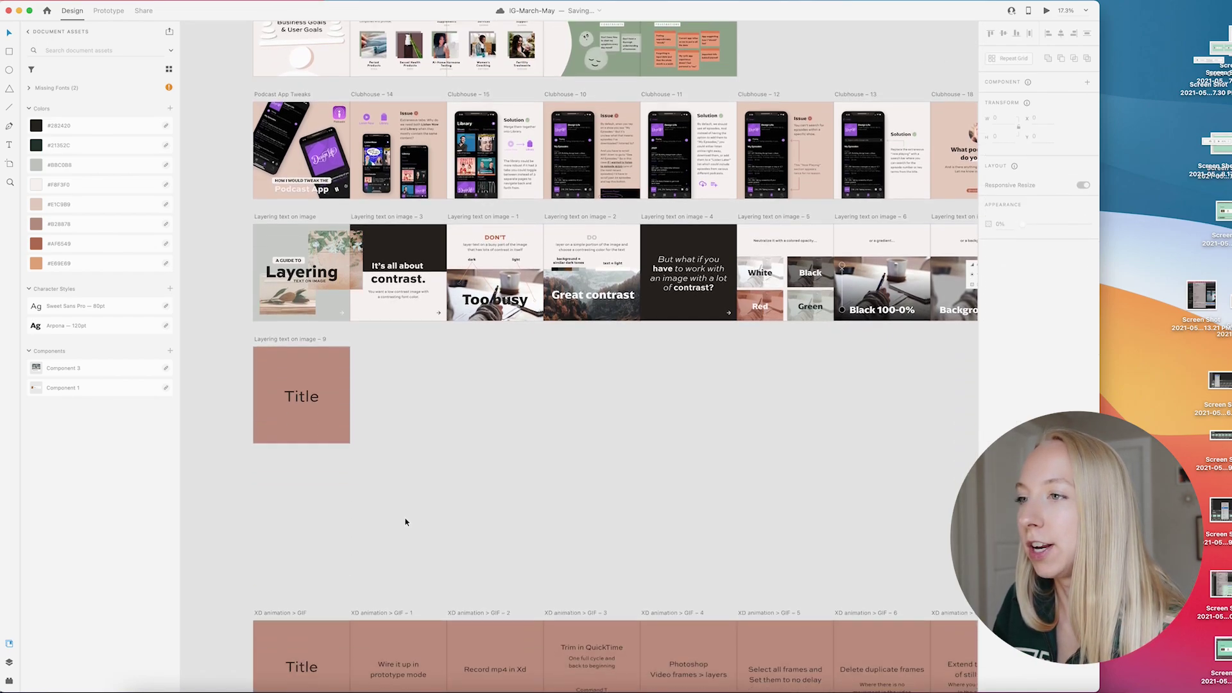
scroll(406, 522, down, 1)
click(276, 267)
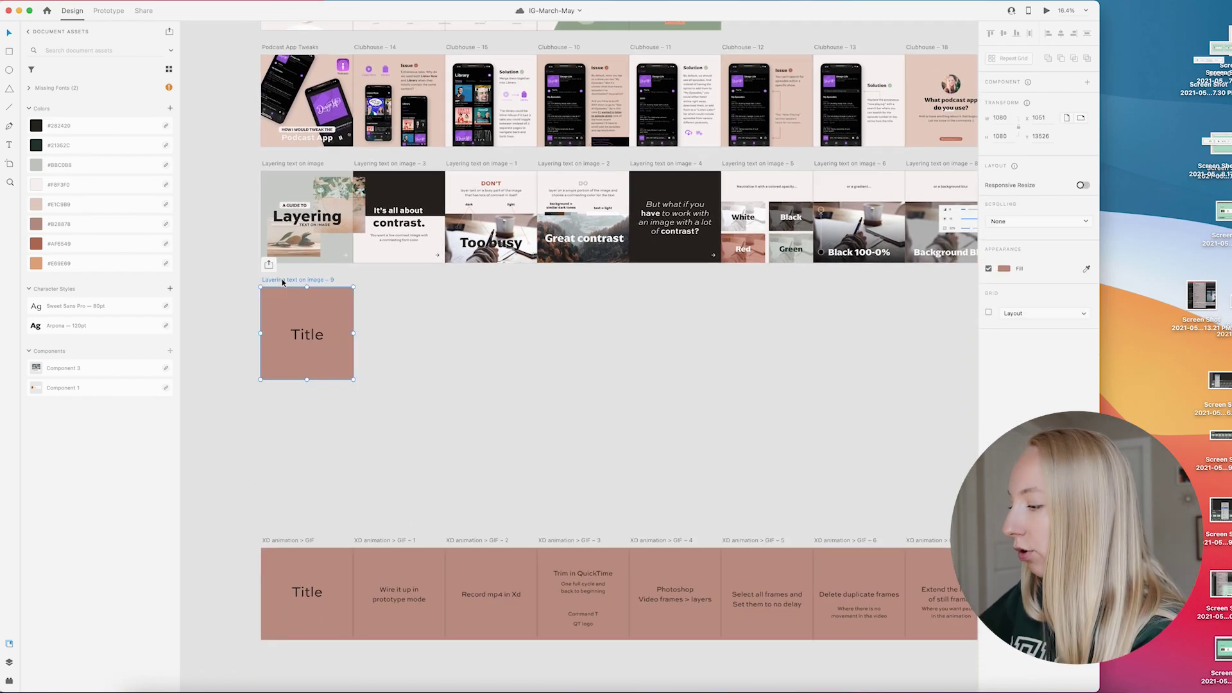
key(Delete)
- Move the whole XD animation > GIF artboard row up to sit directly below the Layering text on image row
scroll(391, 358, down, 6)
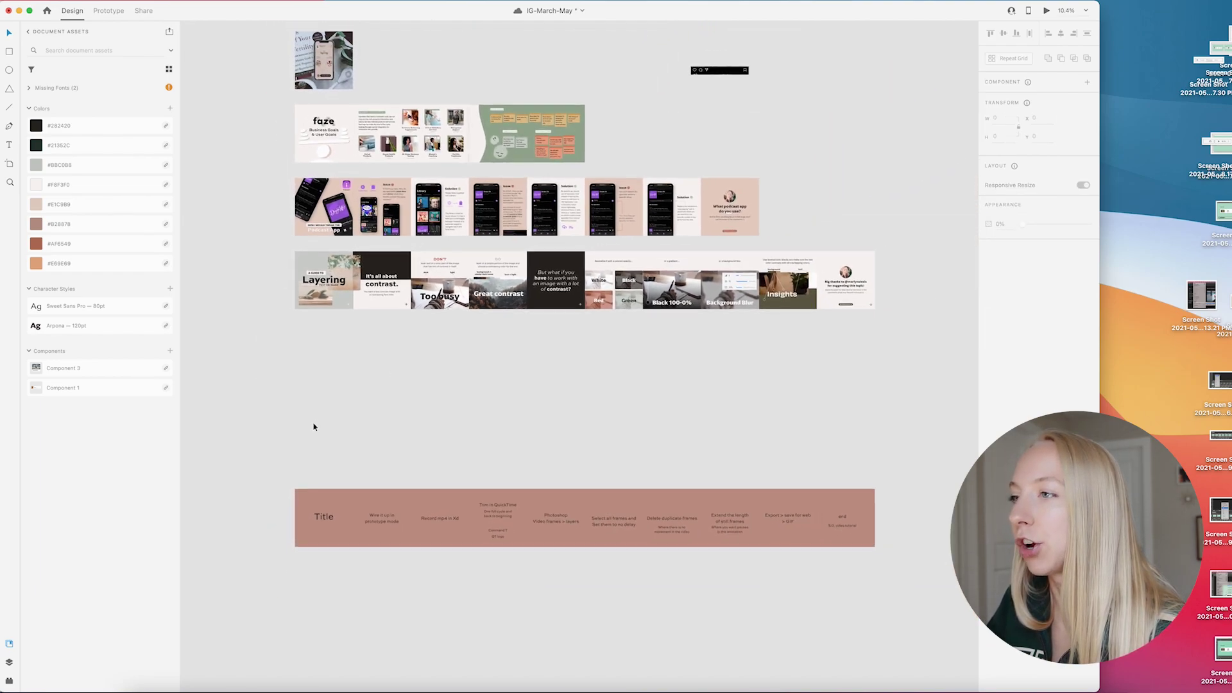
drag(271, 441, 852, 599)
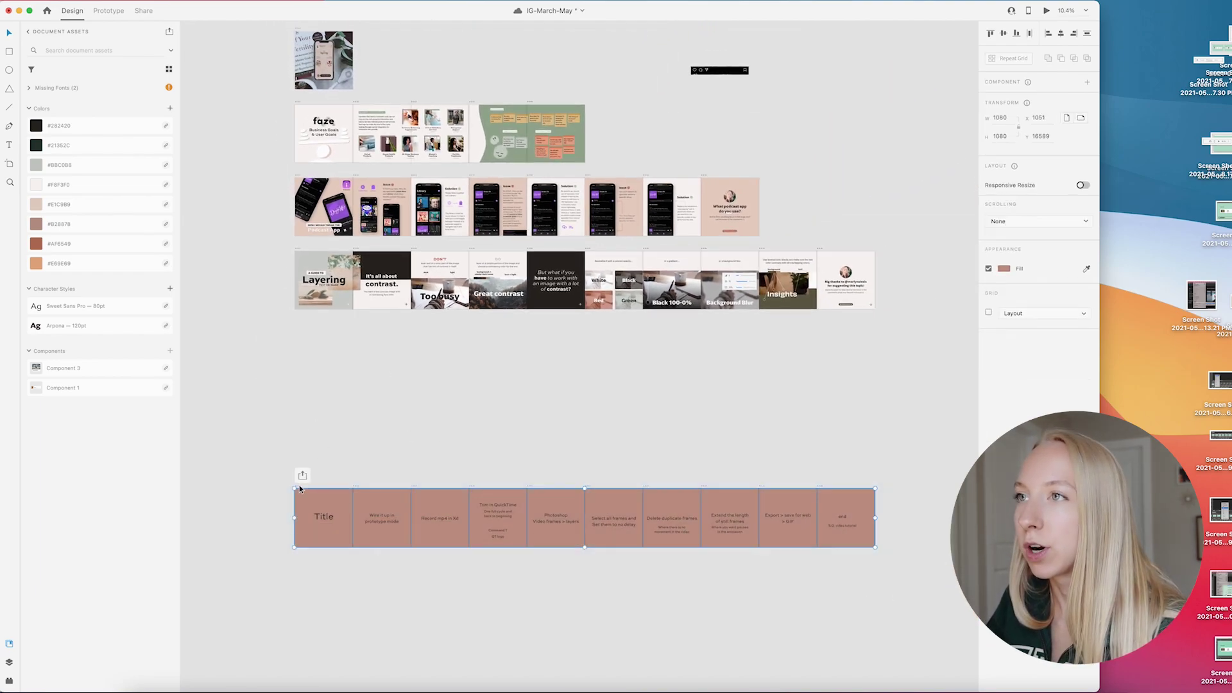
drag(316, 486, 317, 326)
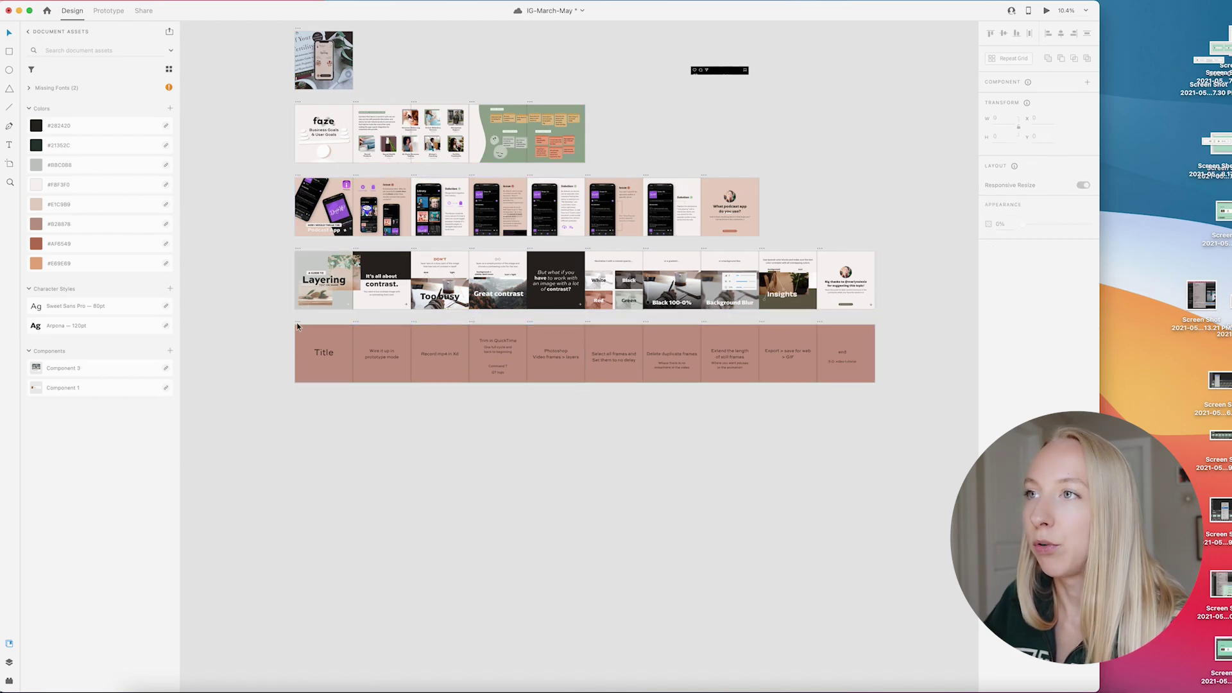
- Examine the XD animation > GIF slides and the Youtube Branding library's colours and character styles, returning to the document assets
scroll(302, 324, up, 5)
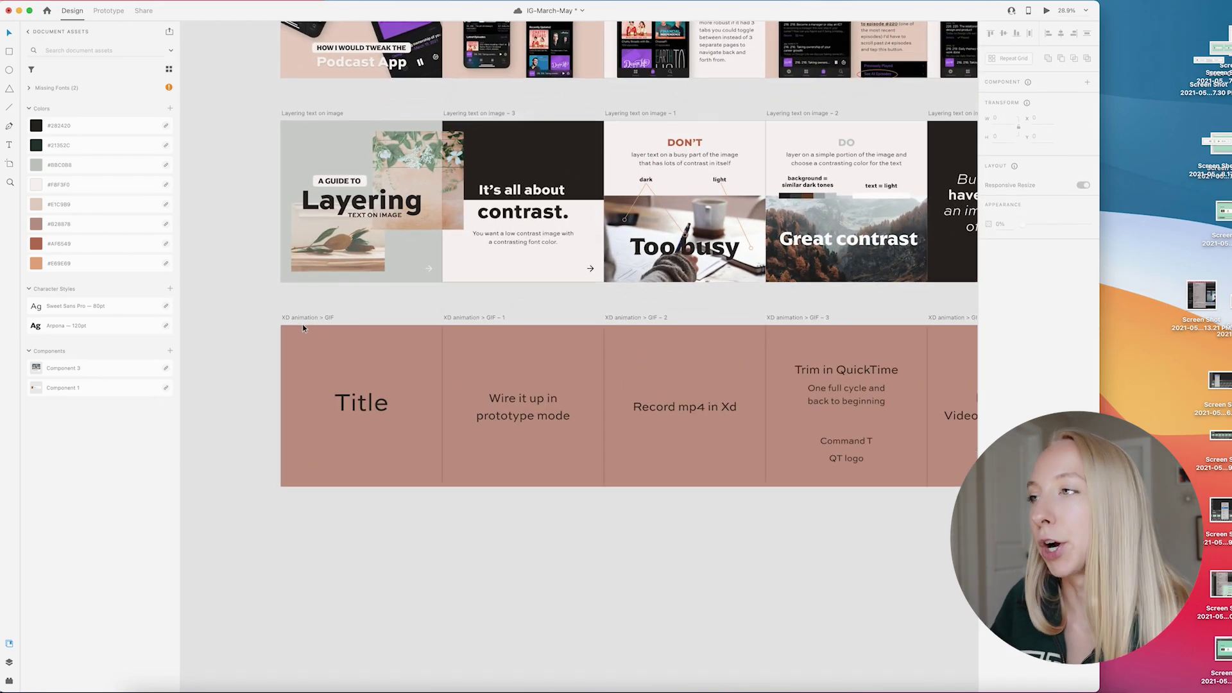
scroll(302, 325, right, 2)
scroll(660, 465, up, 2)
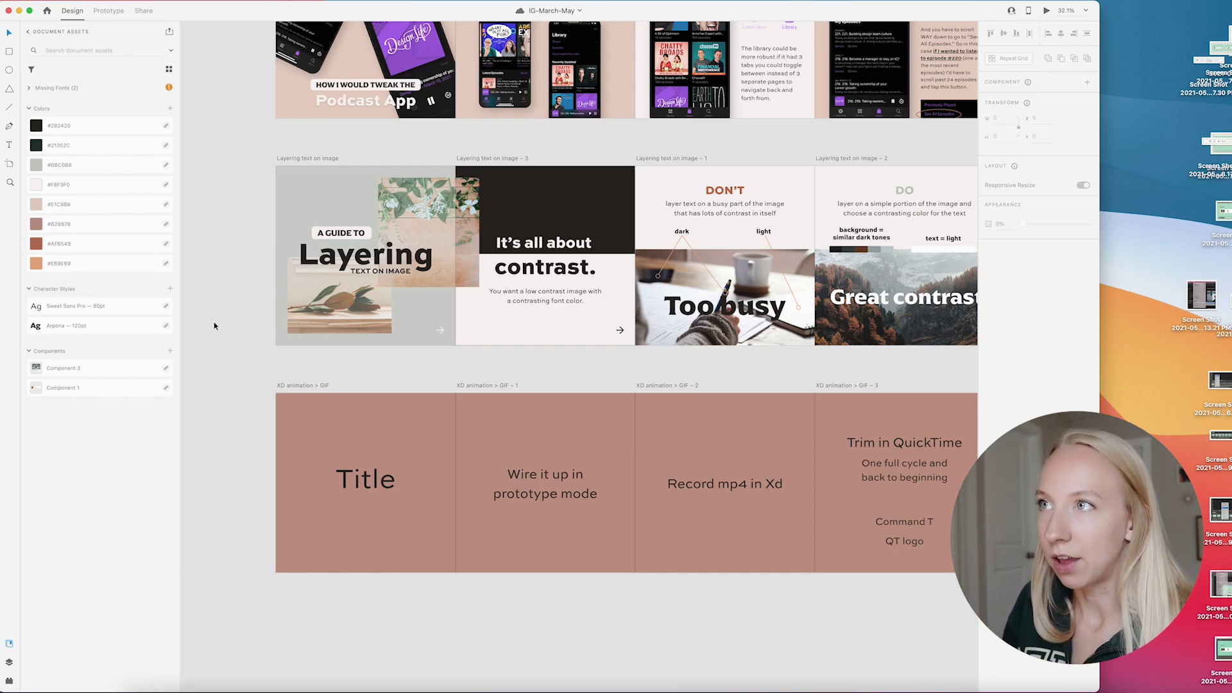
click(28, 32)
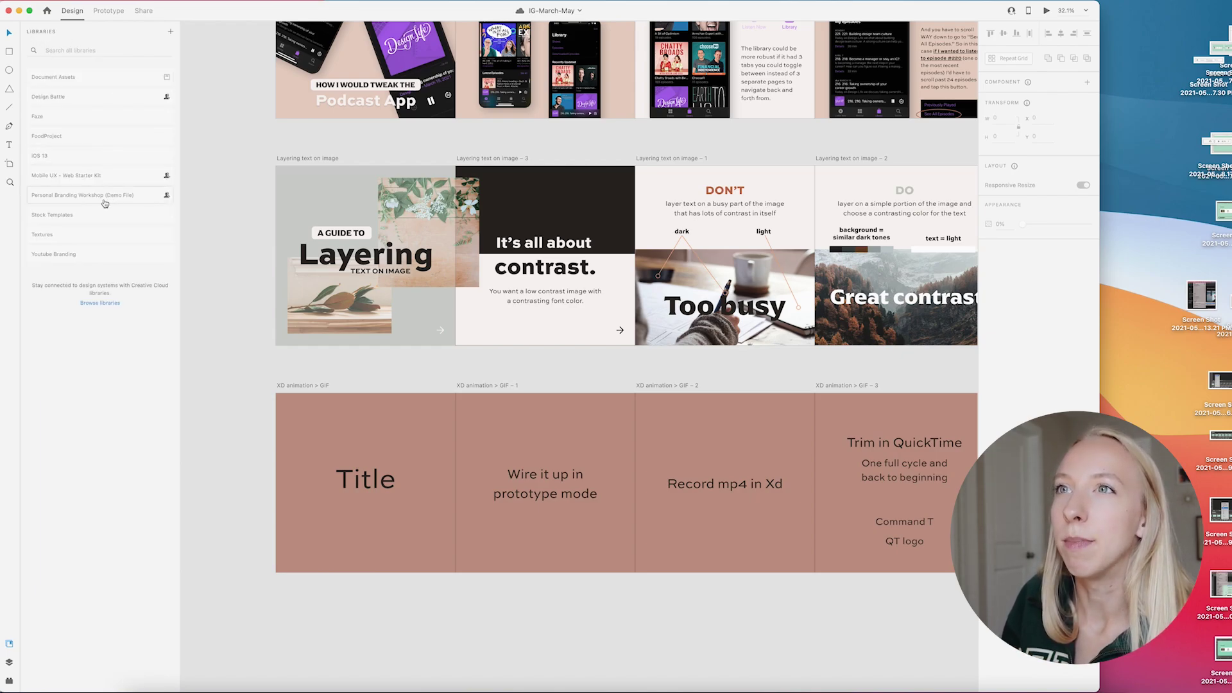
click(104, 255)
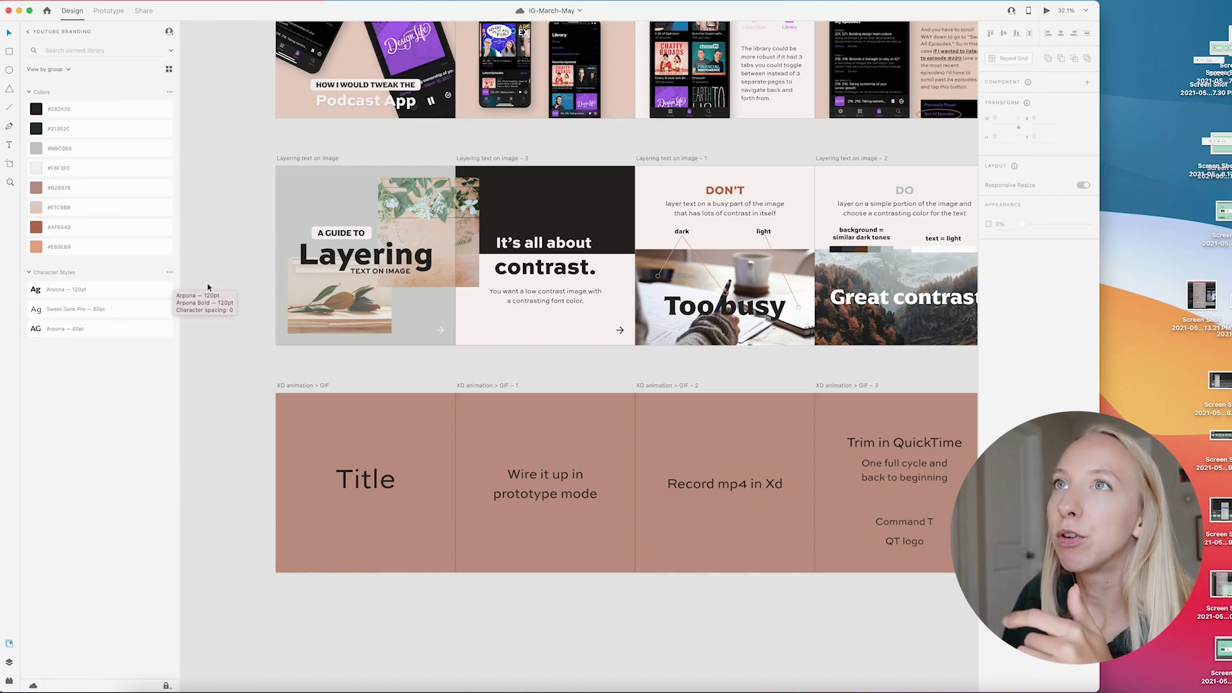
click(29, 30)
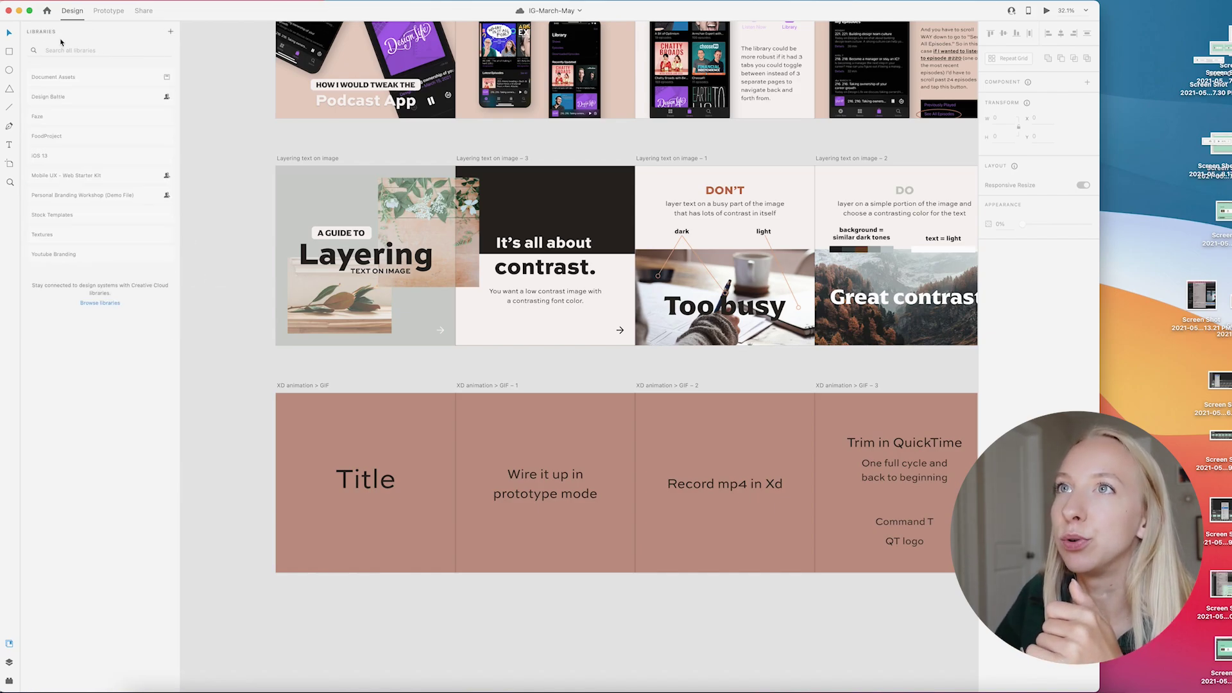
click(80, 80)
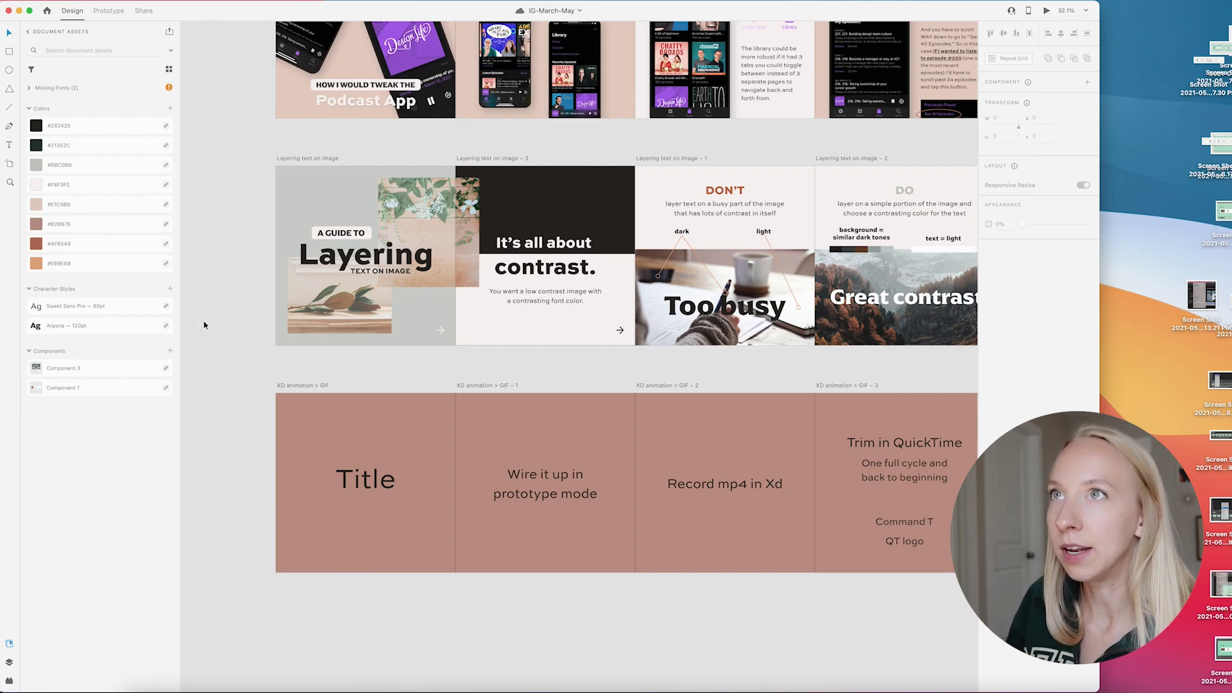
scroll(205, 294, right, 3)
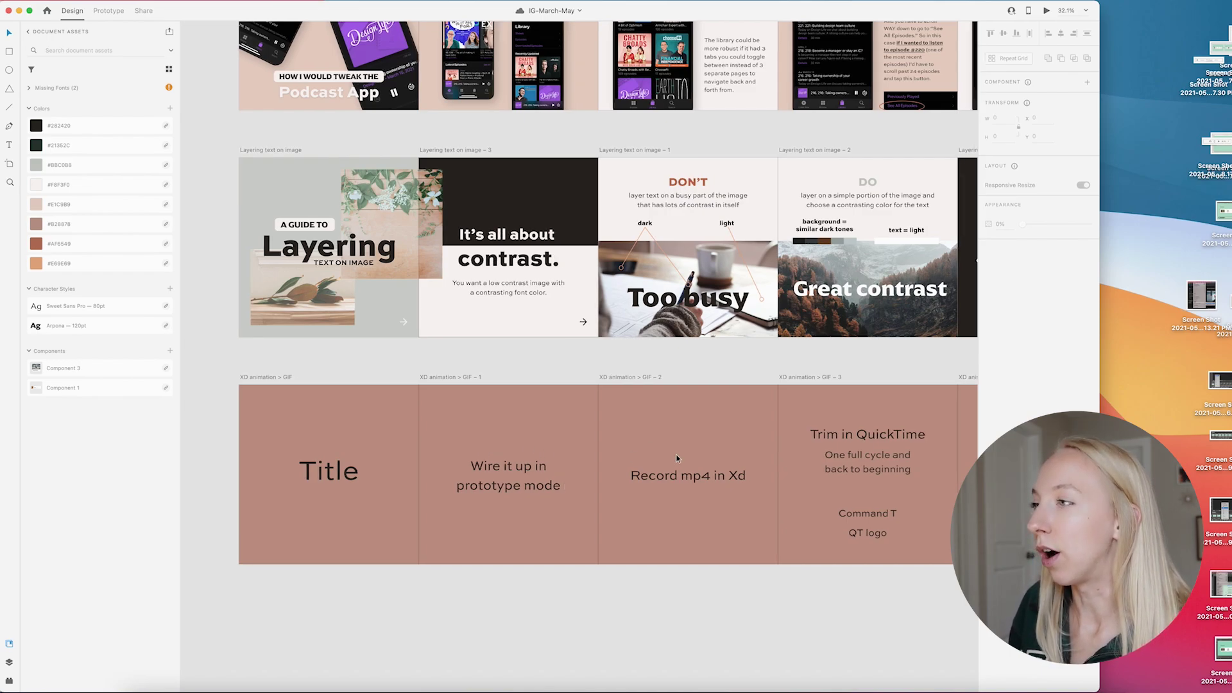
scroll(578, 456, right, 10)
scroll(677, 458, left, 10)
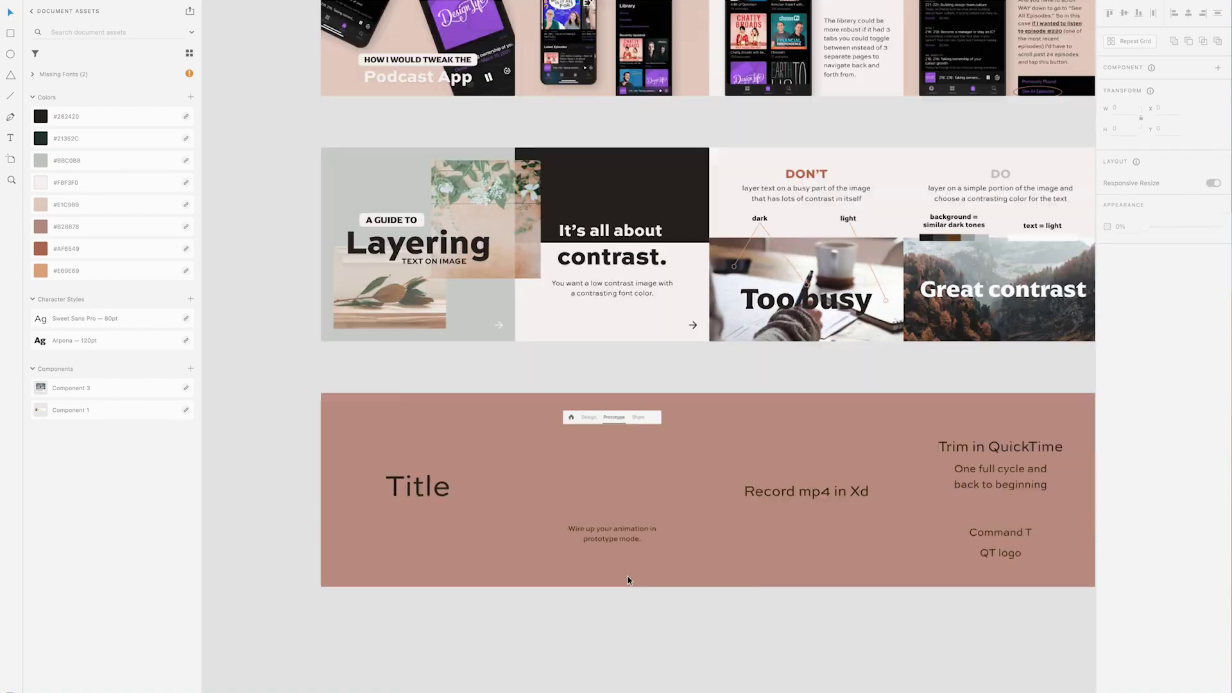
scroll(628, 576, up, 3)
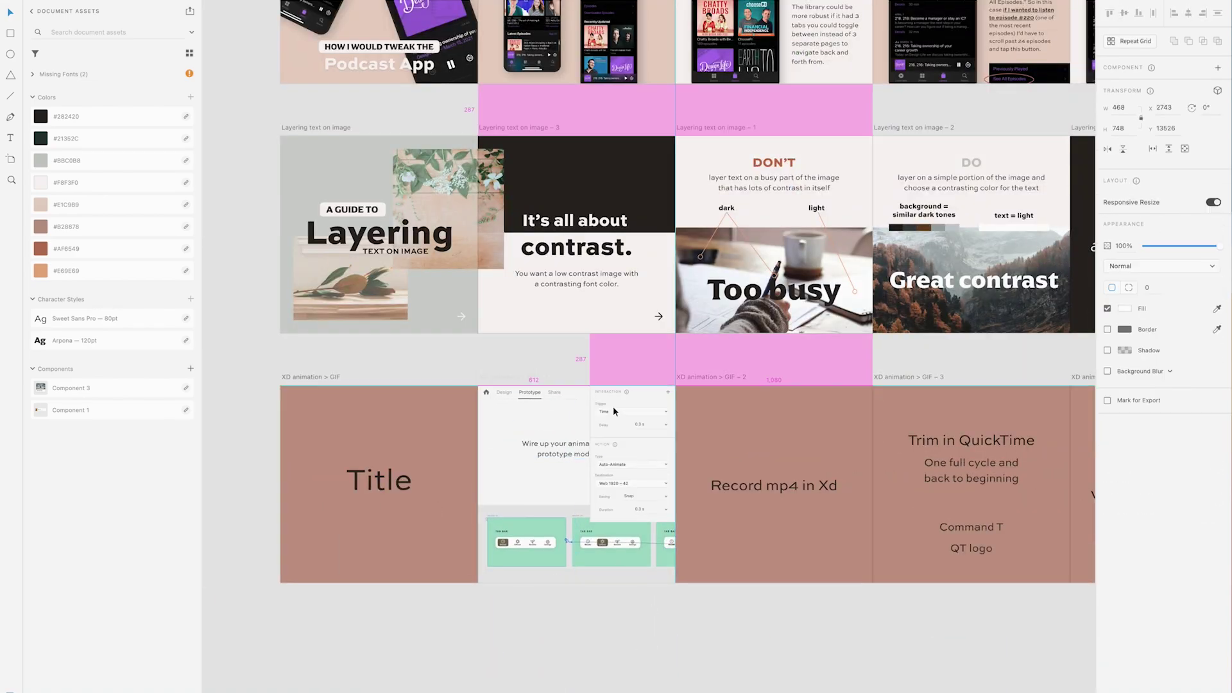
scroll(614, 406, up, 3)
scroll(600, 419, up, 3)
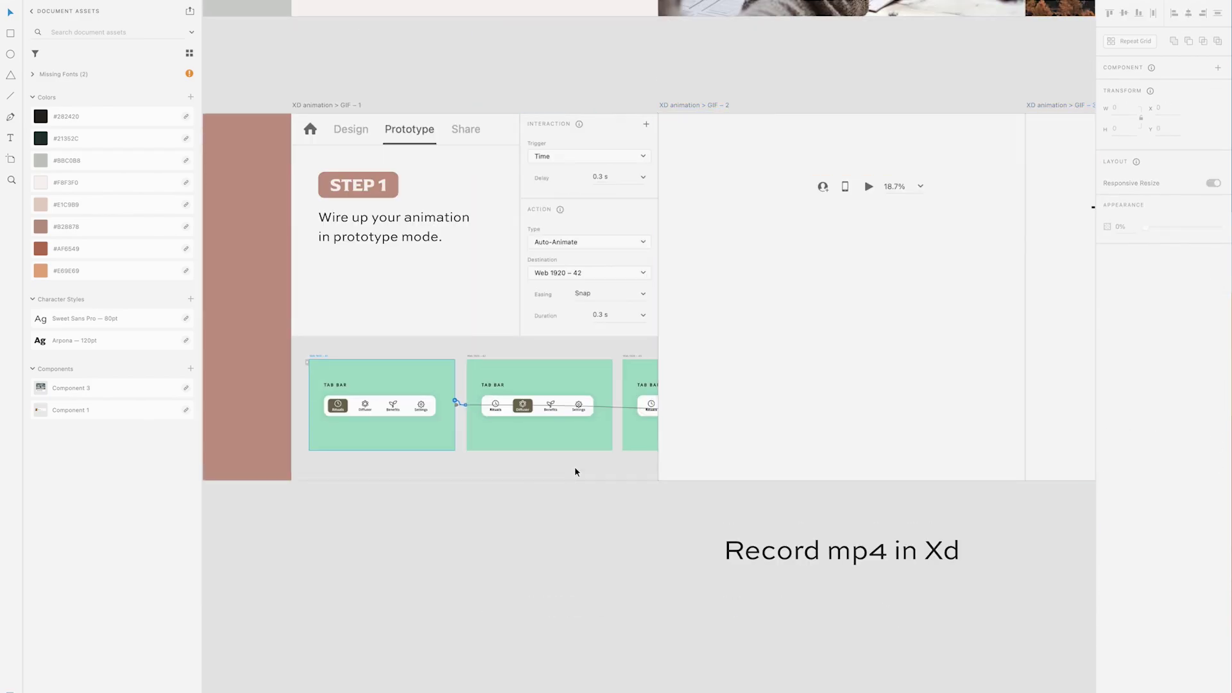
scroll(982, 407, down, 2)
scroll(853, 292, up, 3)
scroll(853, 292, down, 1)
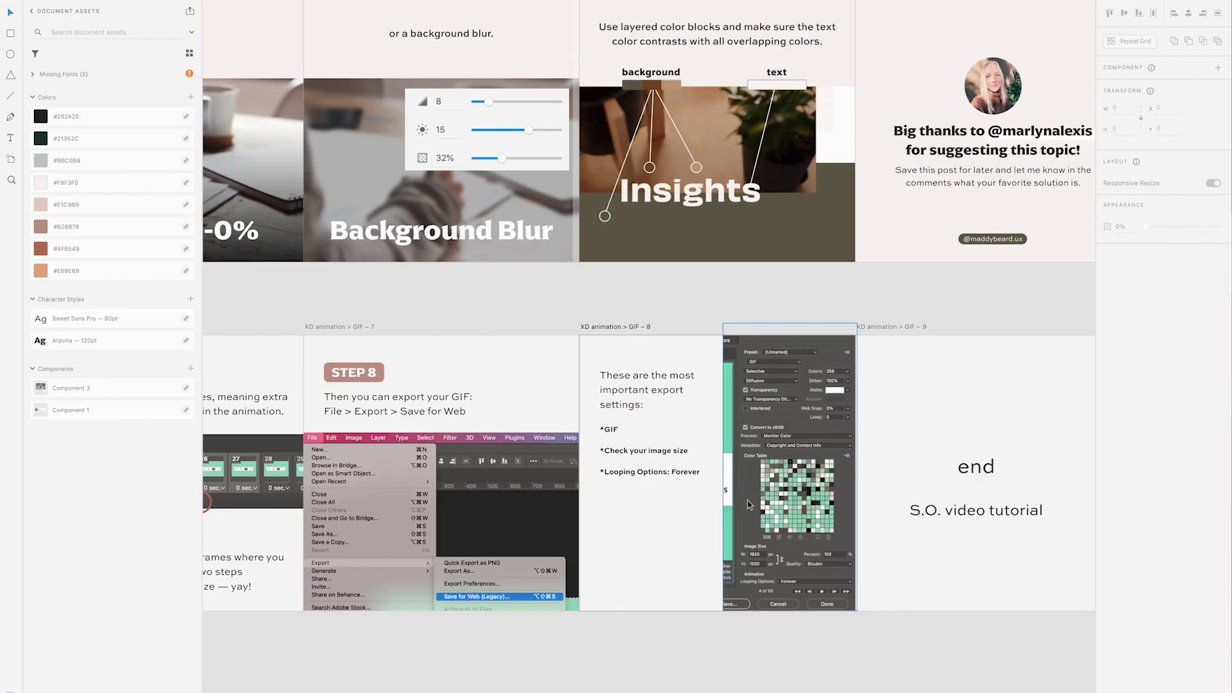
scroll(741, 467, down, 5)
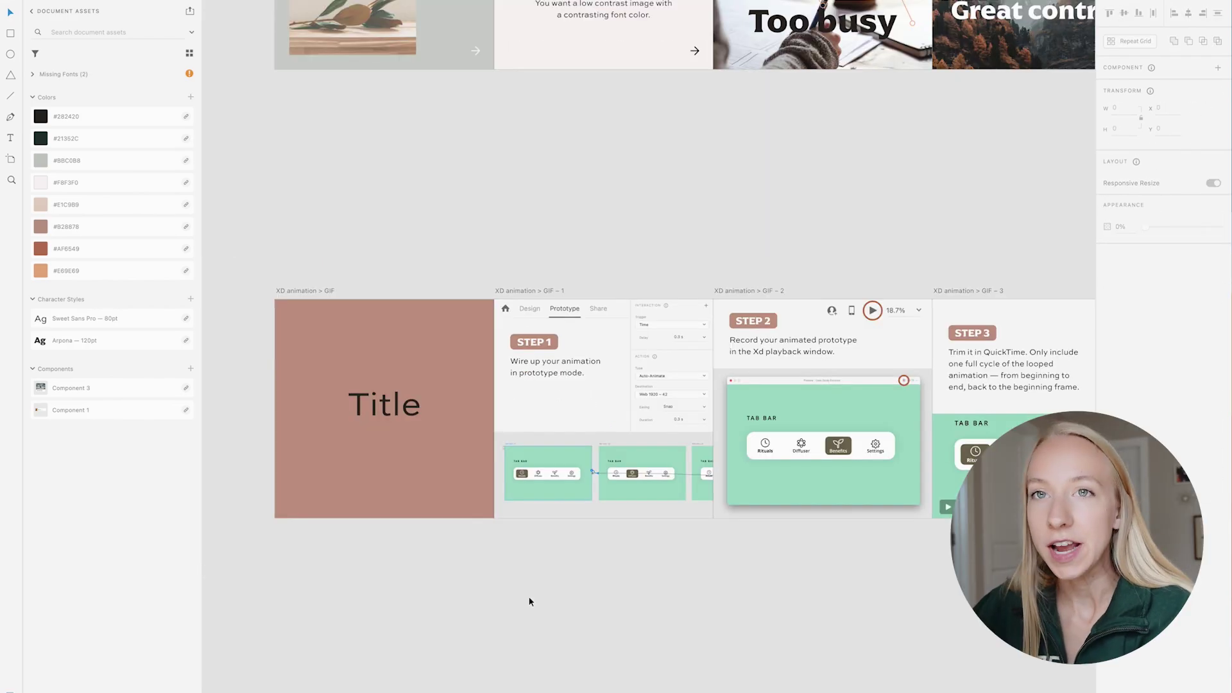
- Review the XD animation > GIF slides, comparing the Title slide with the numbered step slides and the closing tutorial slide
scroll(641, 418, right, 15)
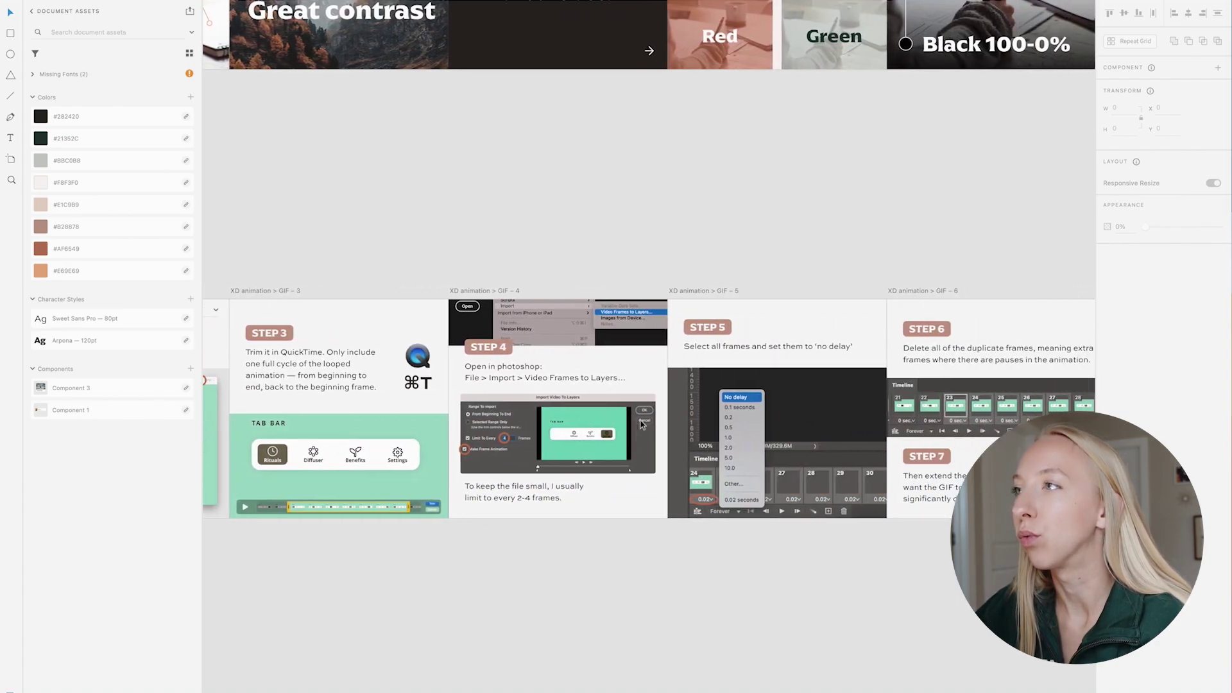
scroll(639, 420, right, 10)
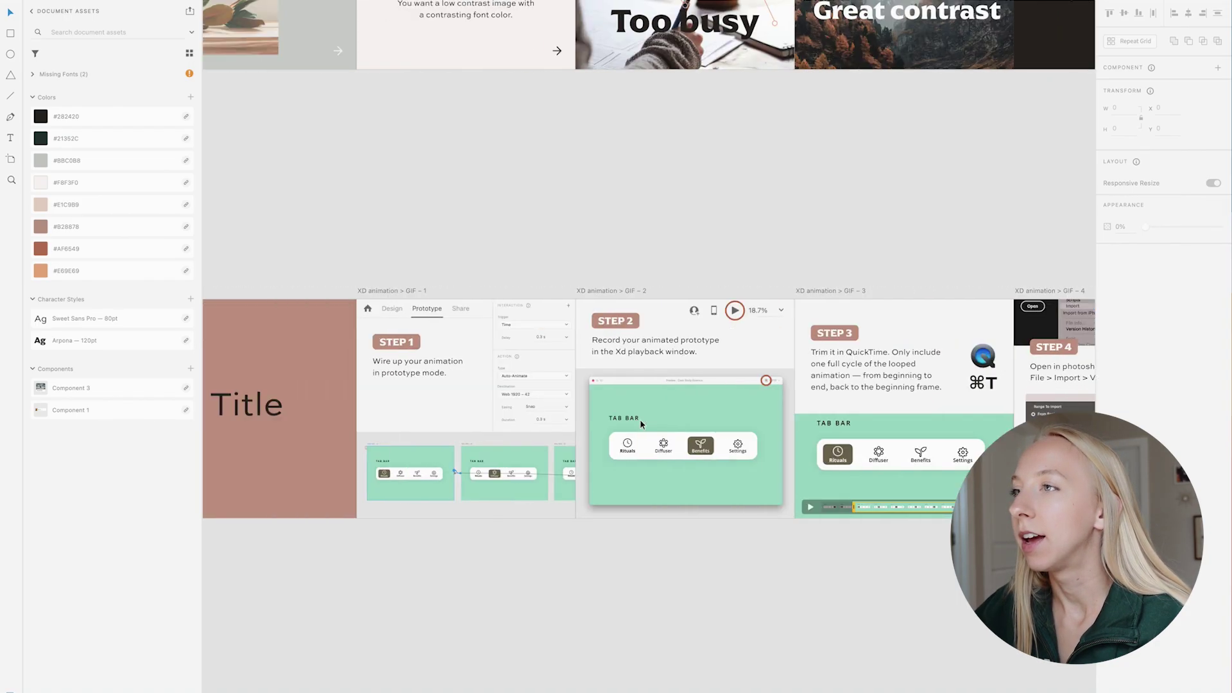
scroll(640, 419, left, 5)
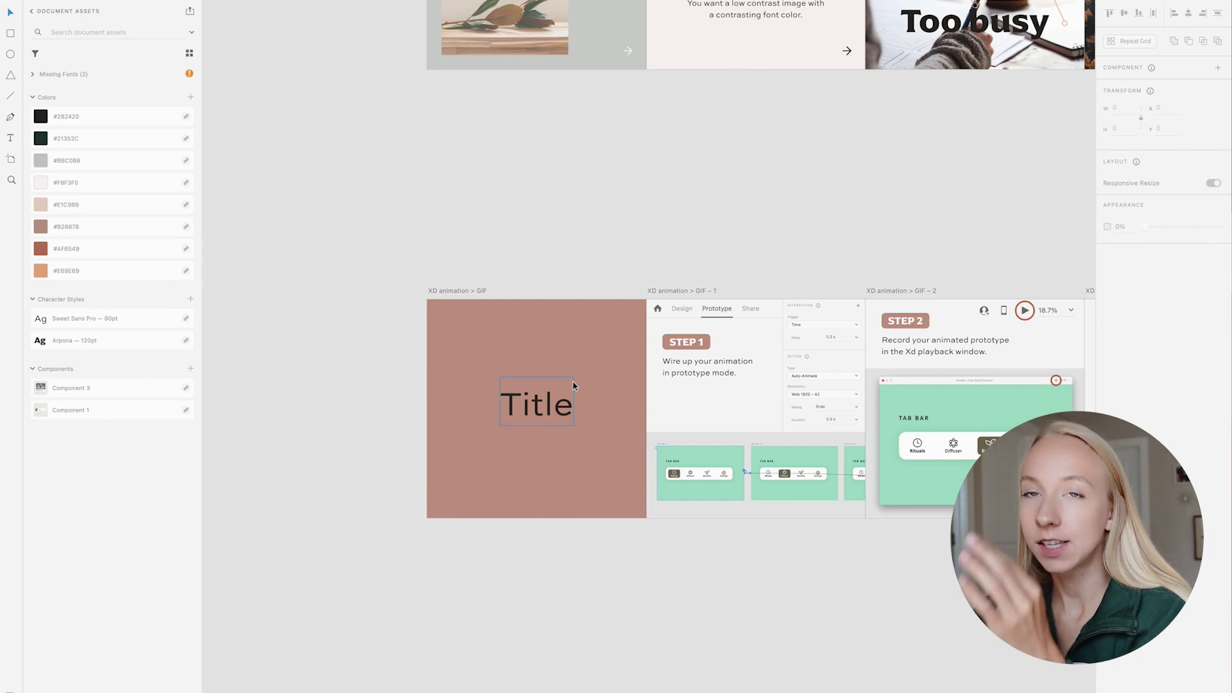
scroll(574, 383, right, 3)
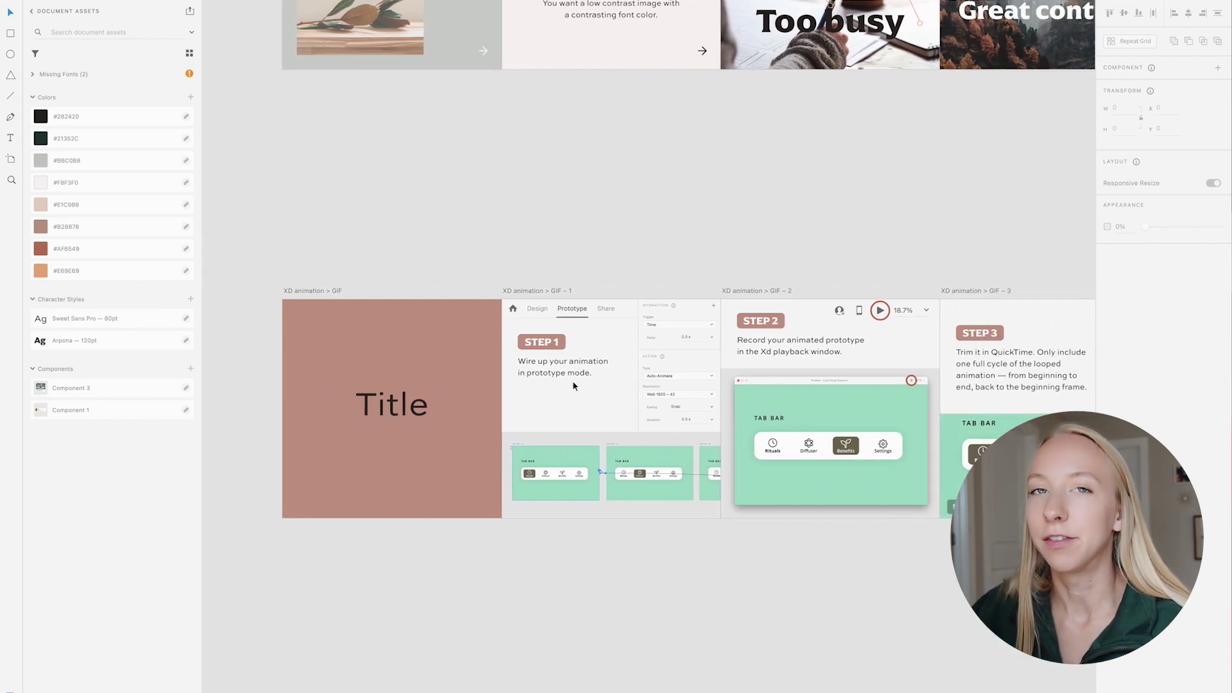
scroll(572, 380, right, 3)
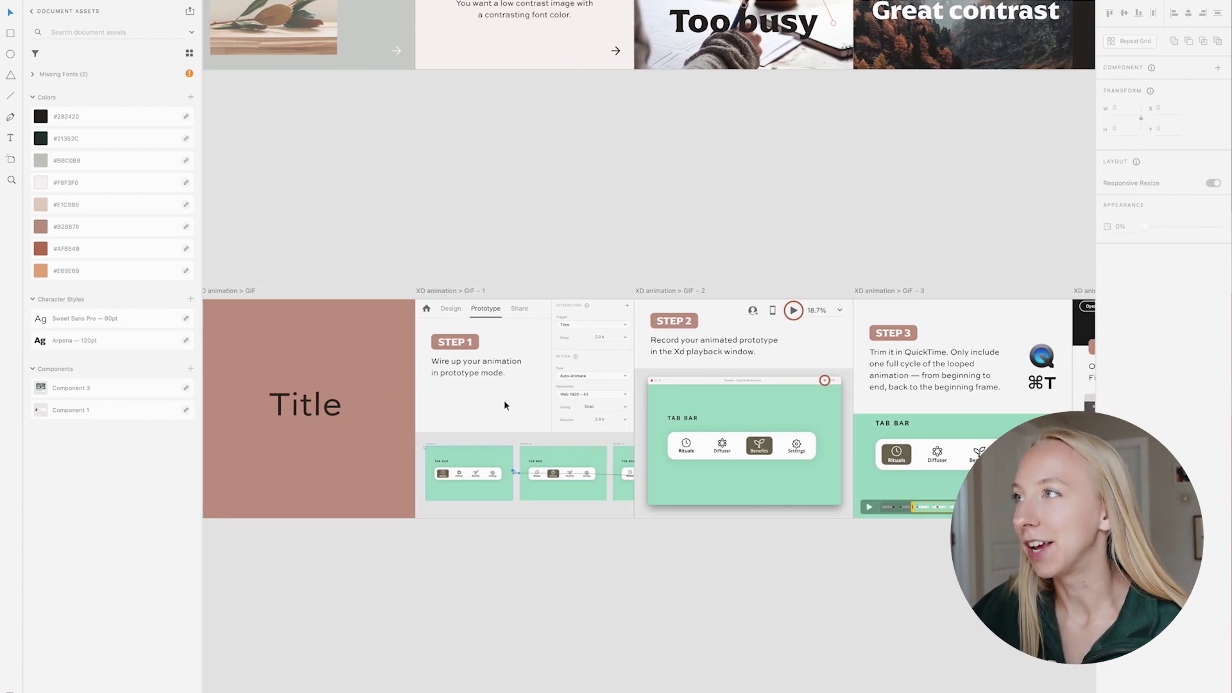
scroll(722, 444, right, 1)
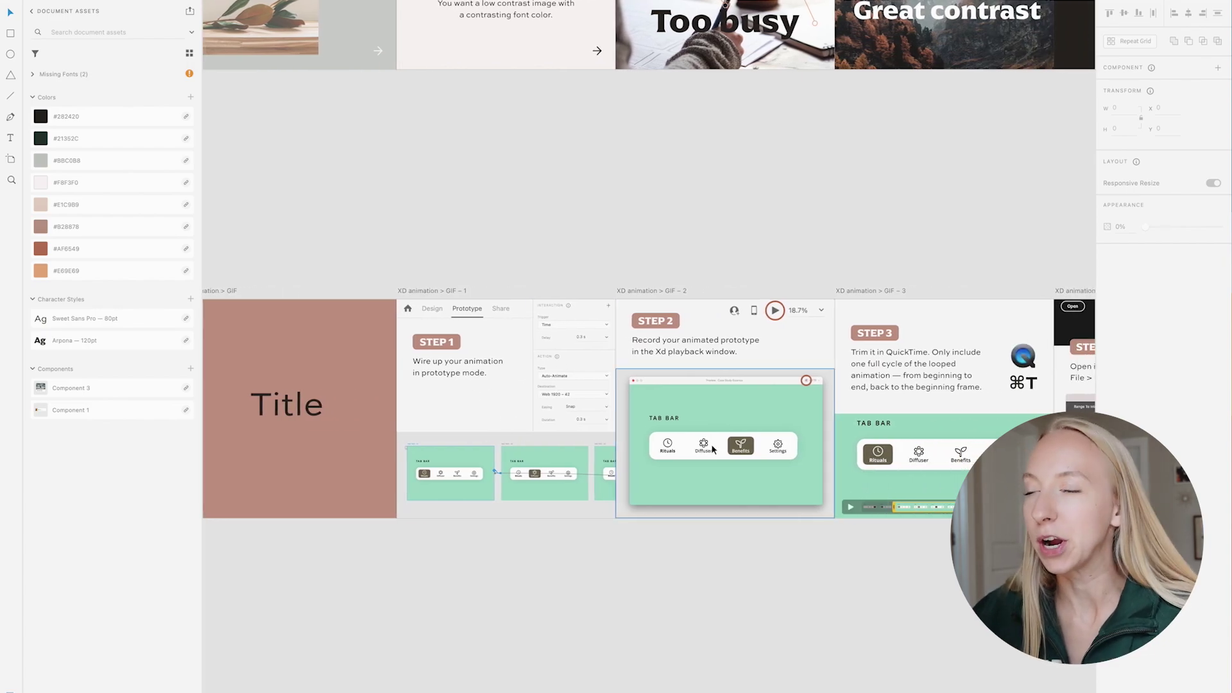
scroll(310, 403, left, 3)
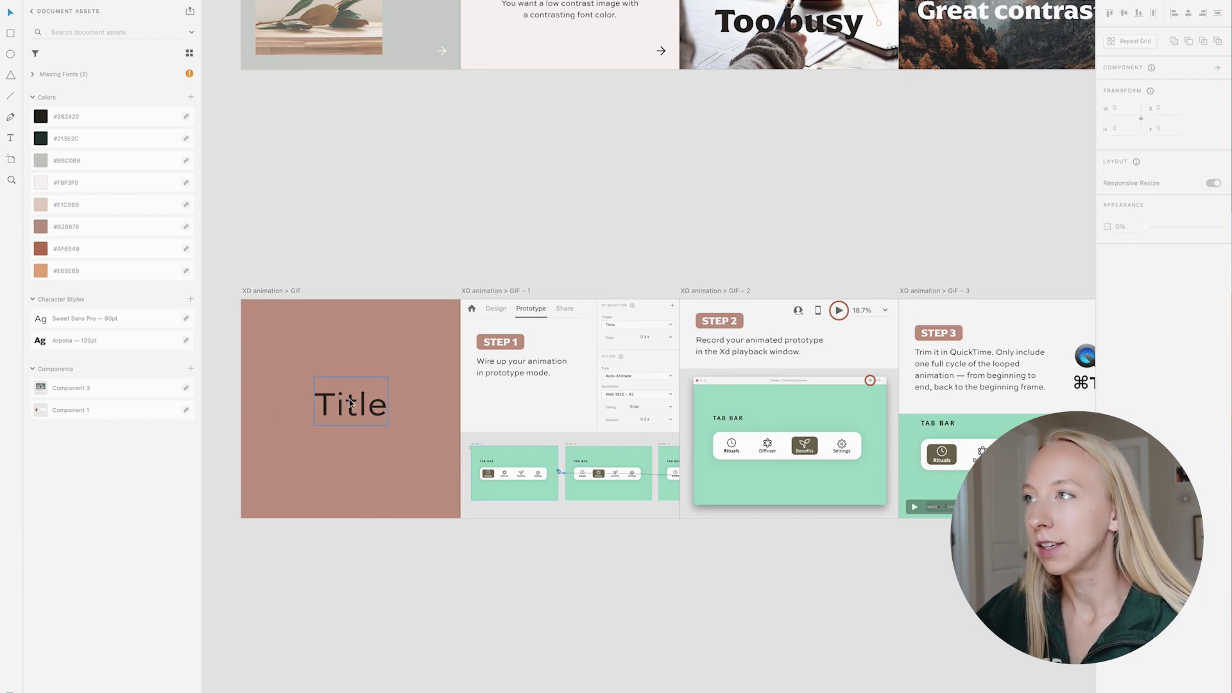
scroll(350, 404, right, 4)
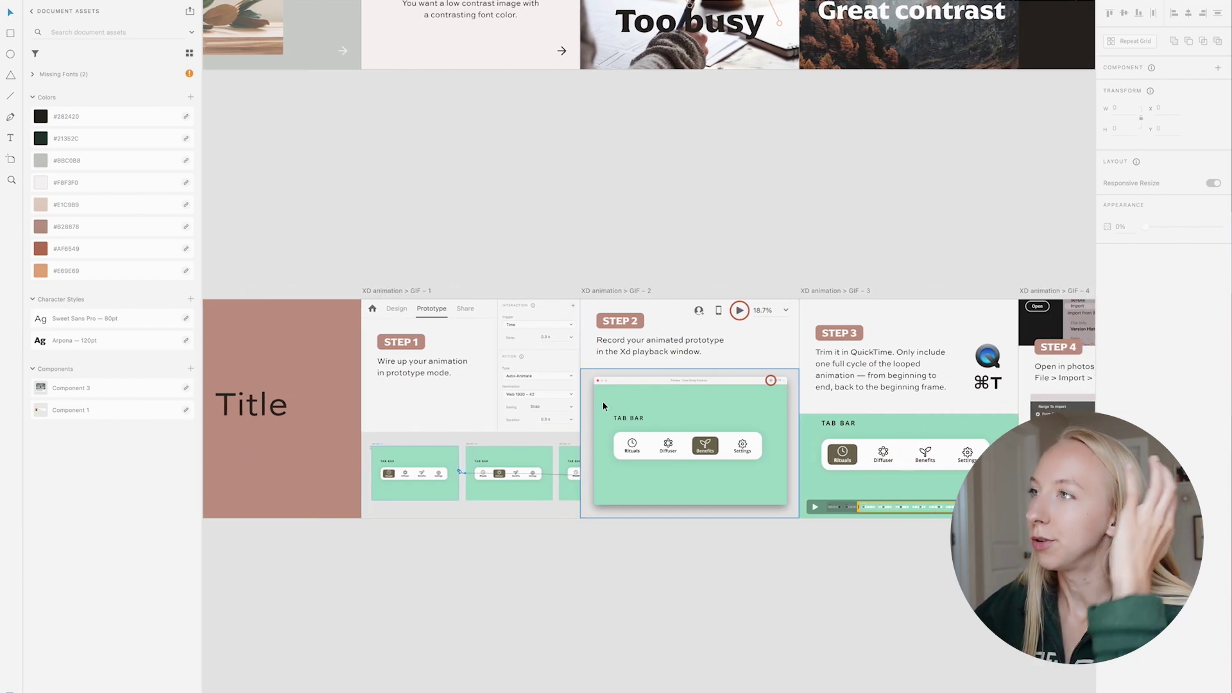
scroll(911, 359, right, 4)
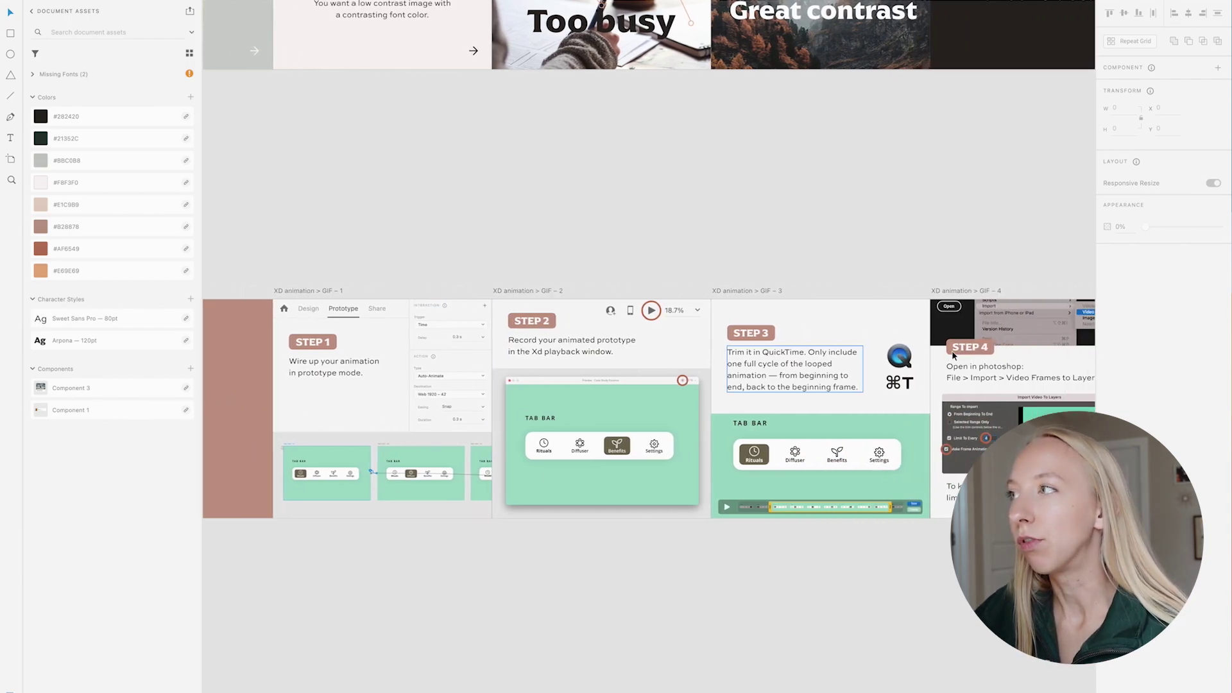
scroll(871, 364, left, 8)
scroll(665, 427, left, 1)
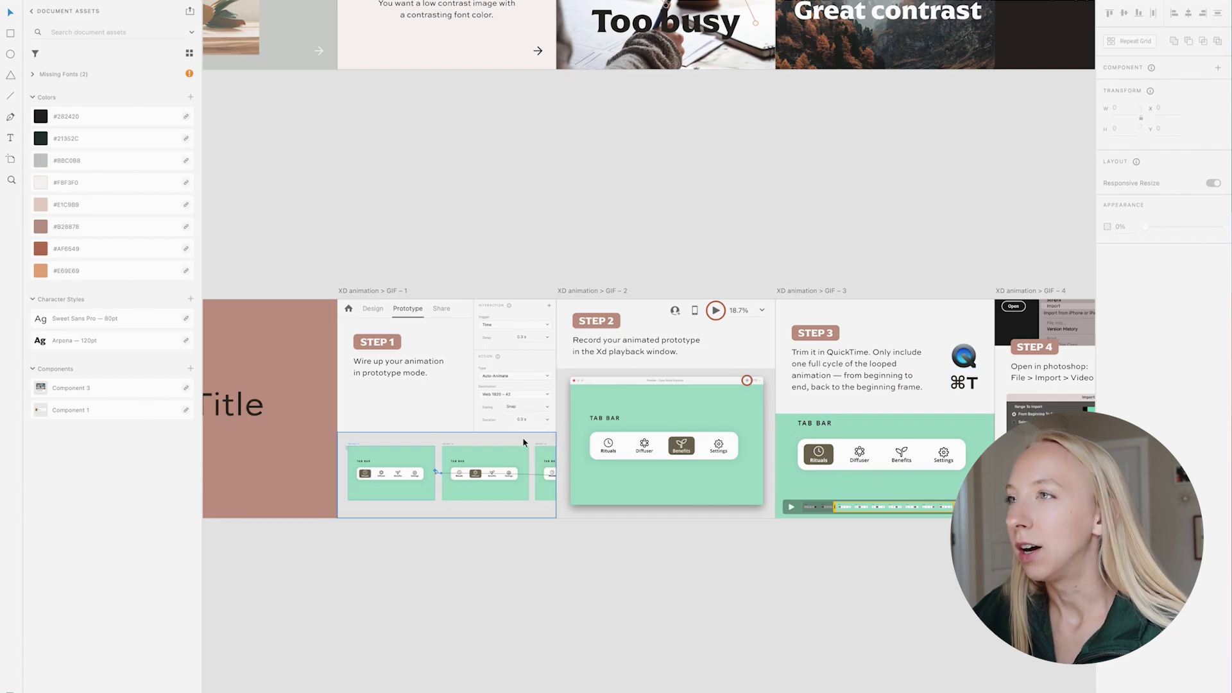
- Fill the Step 1 artboard with a sampled light grey and move its Interaction panel image to the artboard's right edge
scroll(430, 442, up, 3)
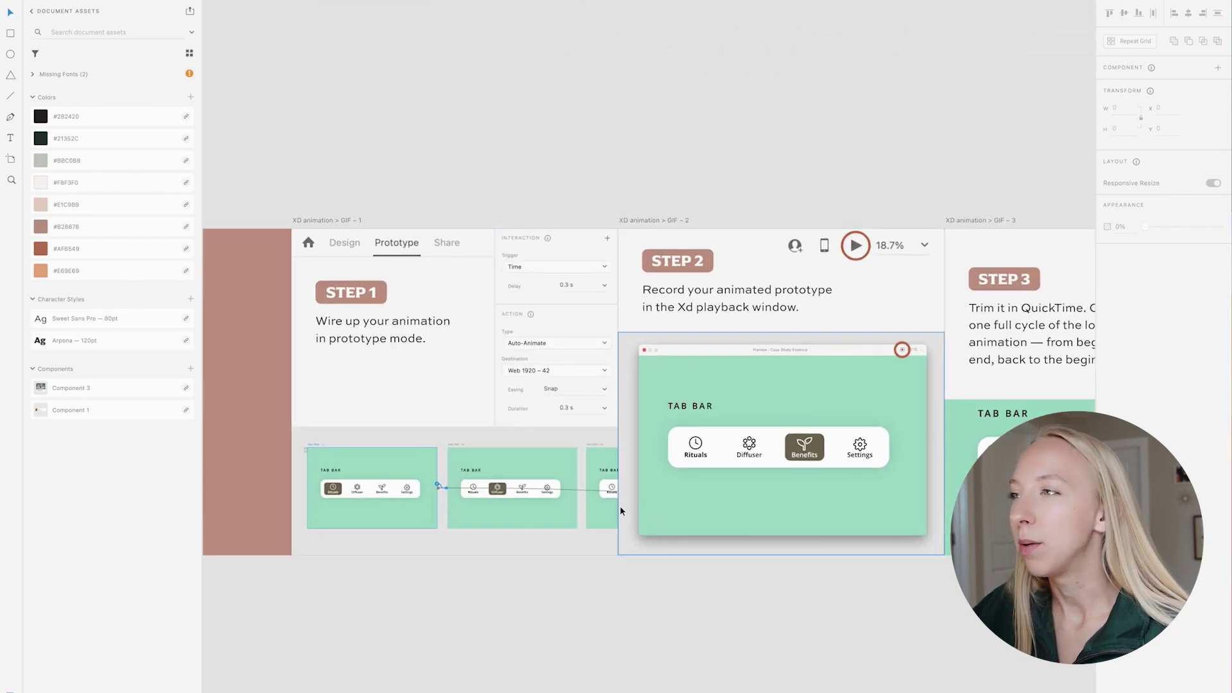
scroll(620, 505, up, 2)
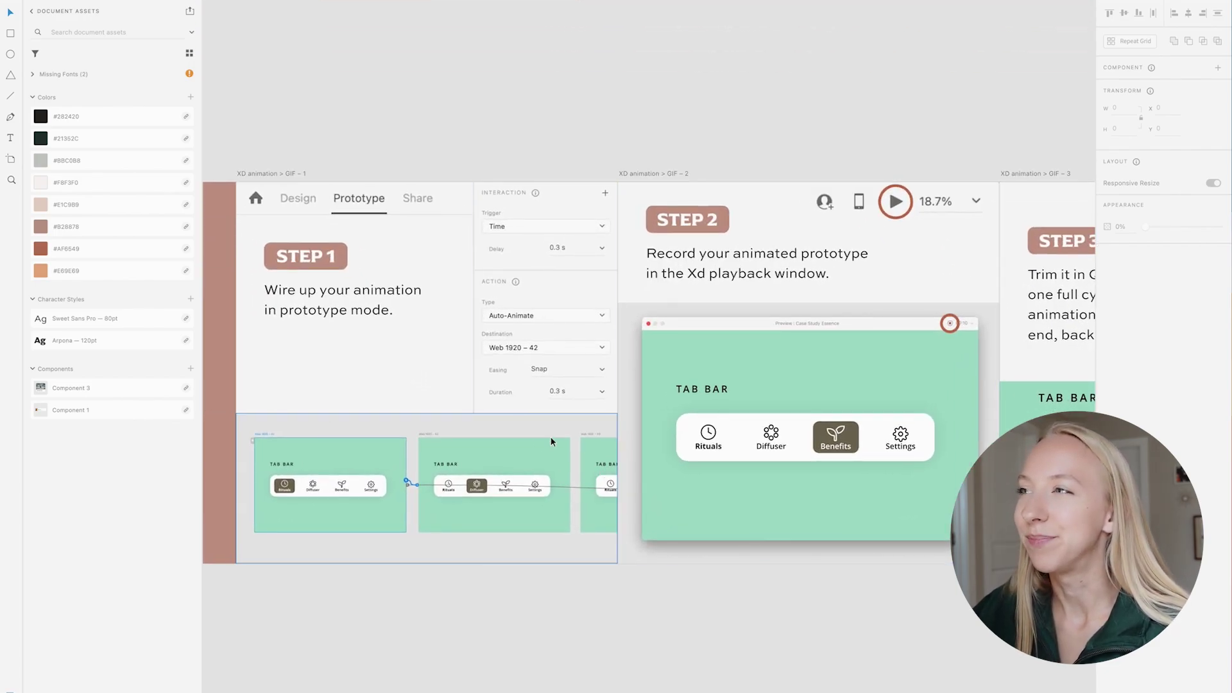
scroll(535, 438, down, 2)
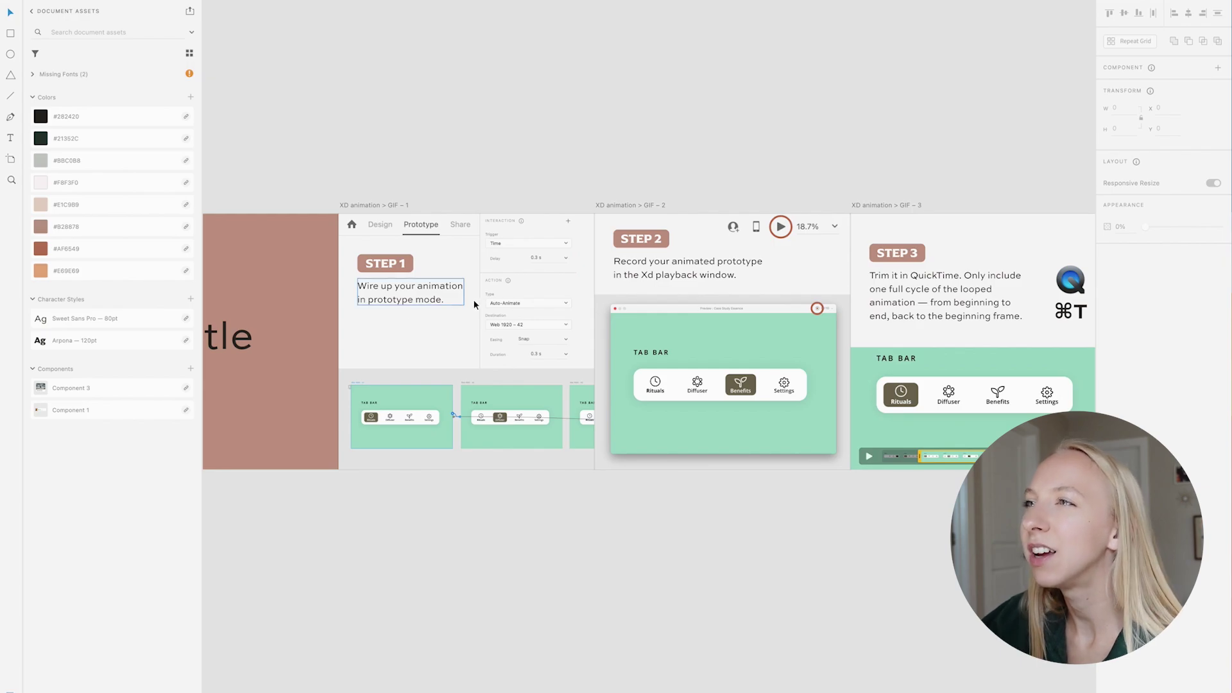
click(402, 206)
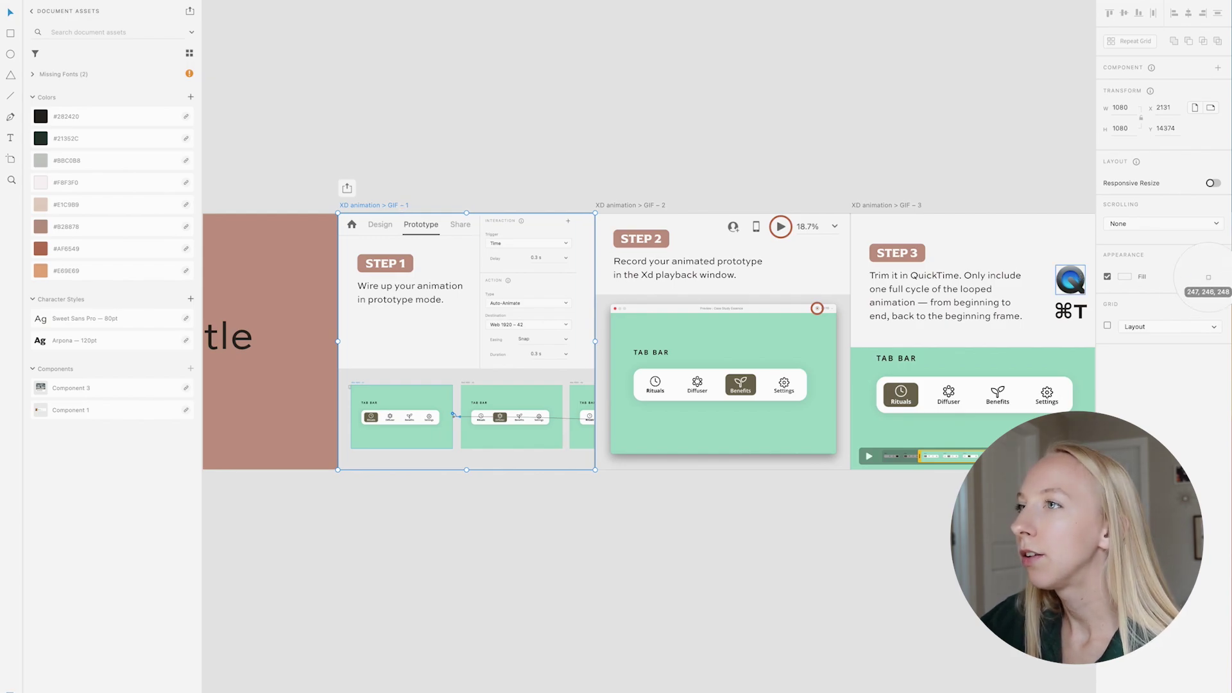
click(573, 506)
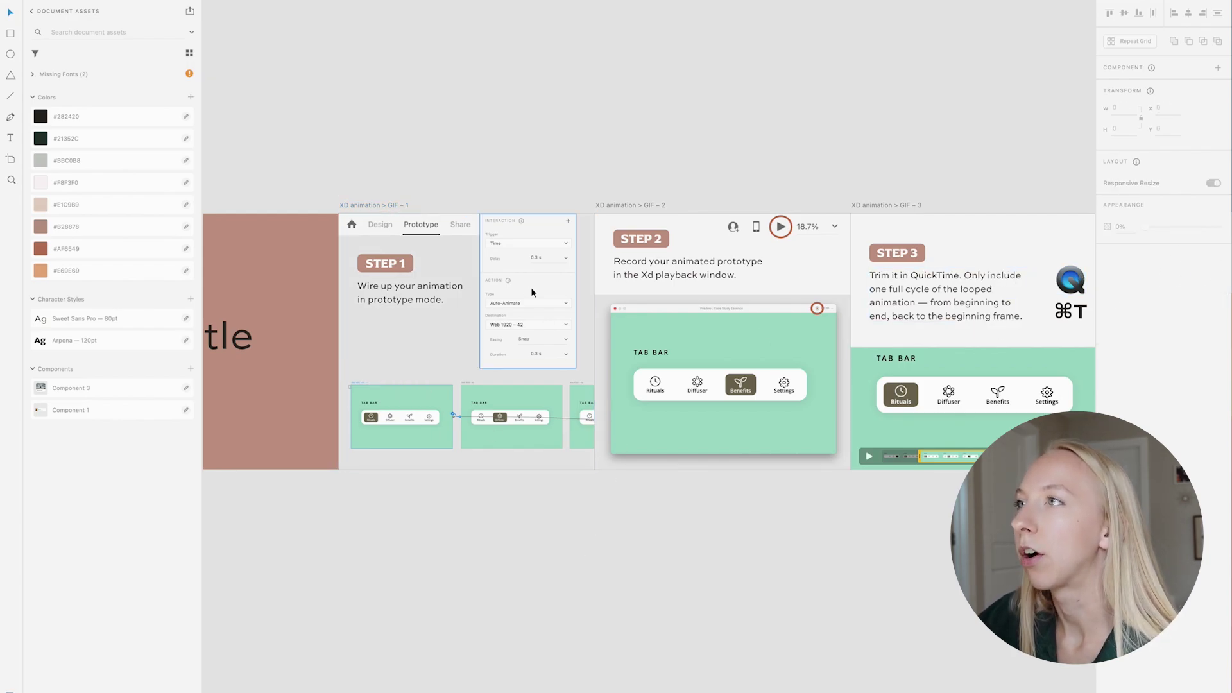
drag(531, 293, 554, 291)
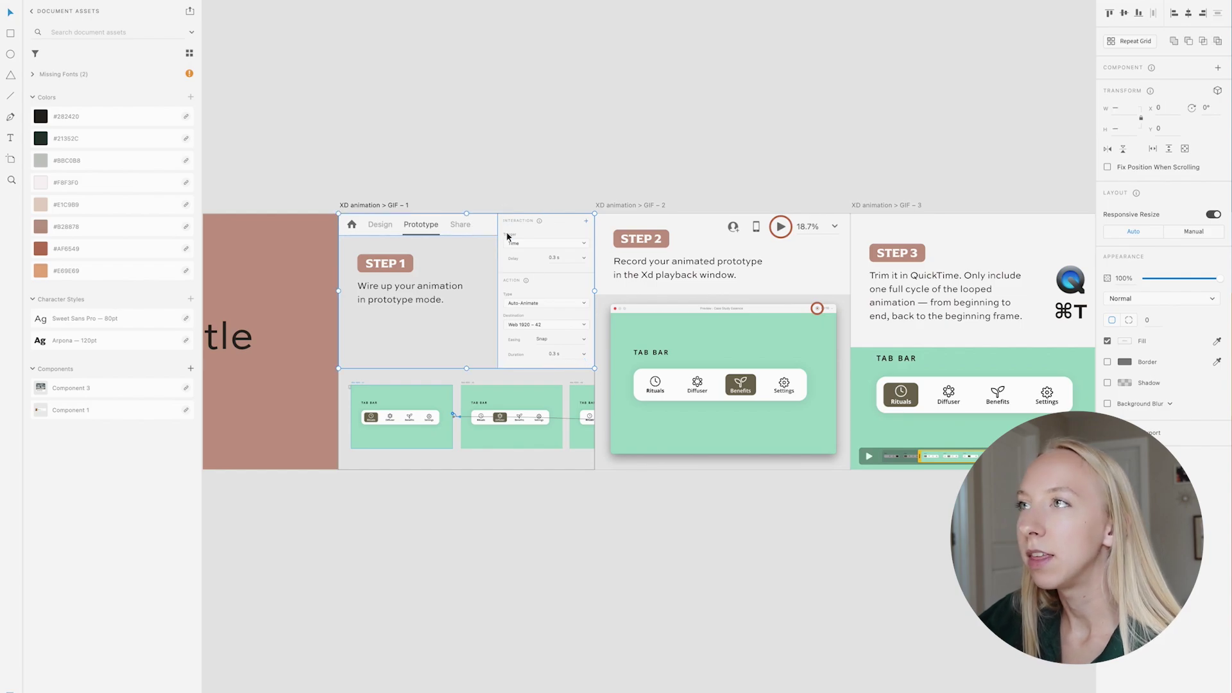
- Set the blend mode of the Step 1 slide's header bar and Interaction panel images to Multiply
click(1129, 299)
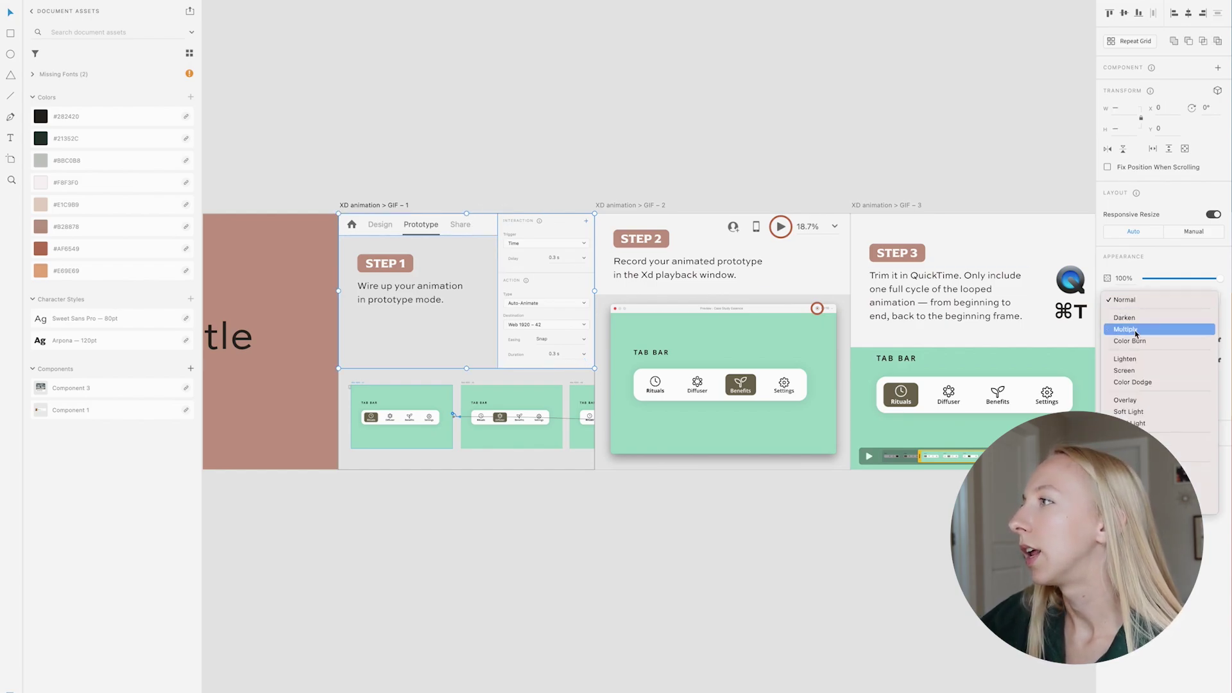
click(1130, 330)
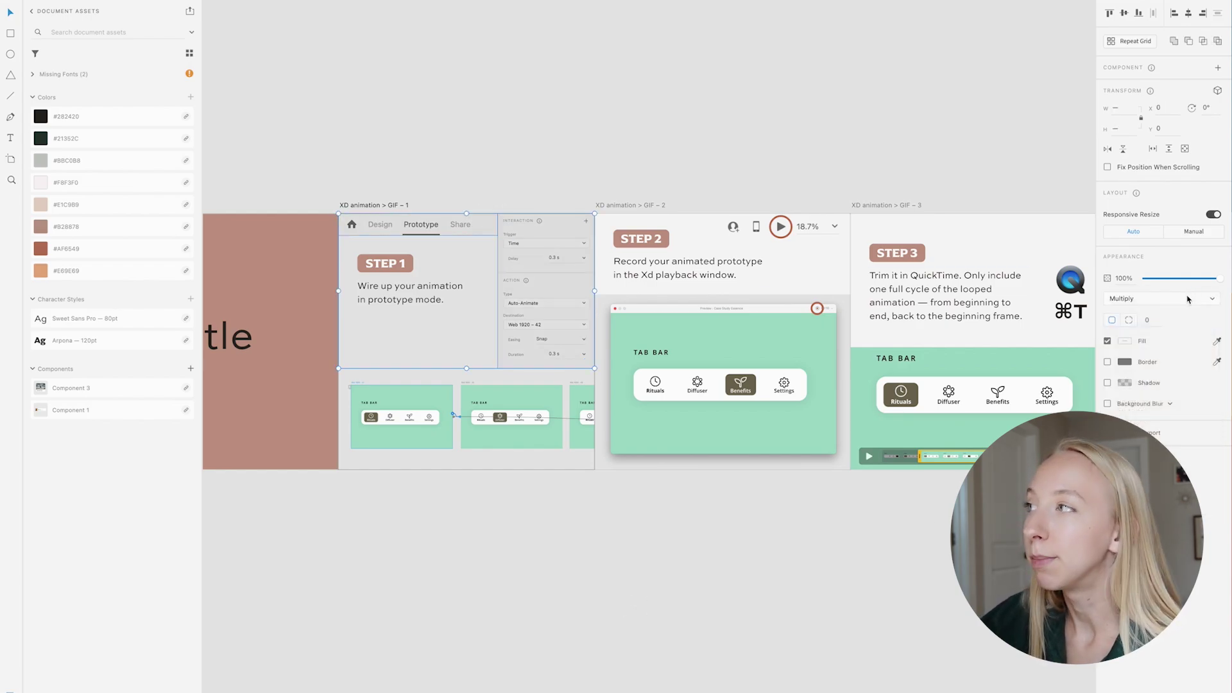
click(552, 589)
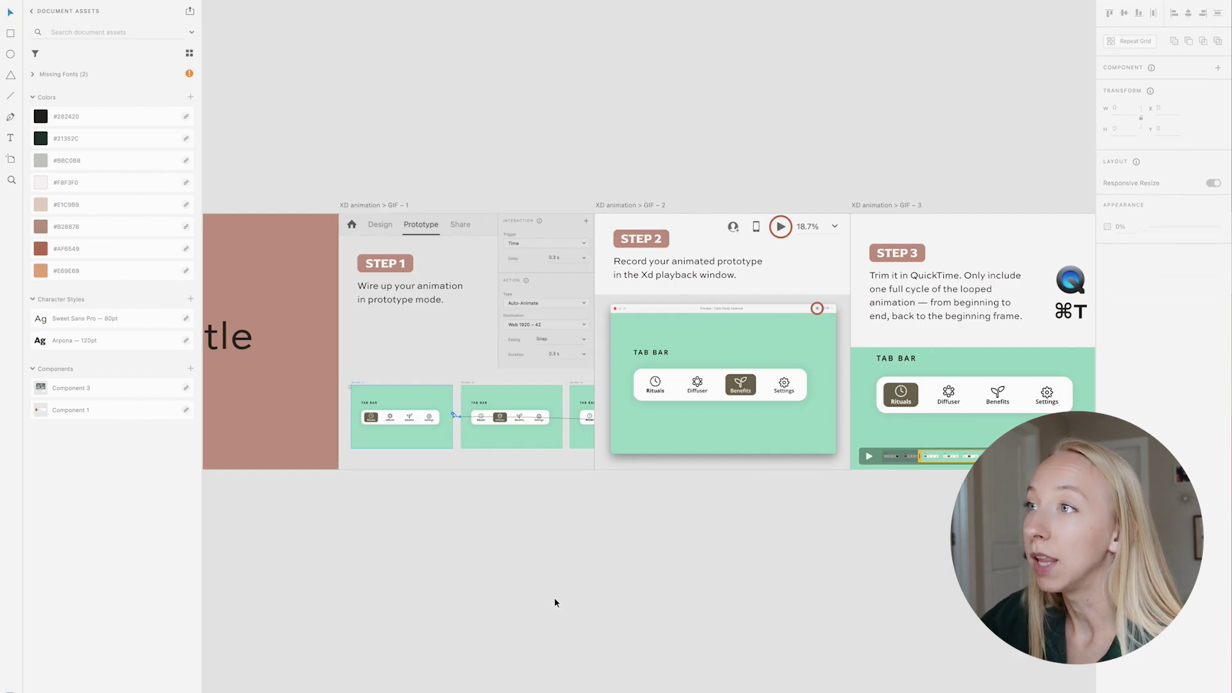
- Enlarge the Step 1 slide's Interaction panel image to about 463 × 723, reaching down to the green animation frames
click(560, 341)
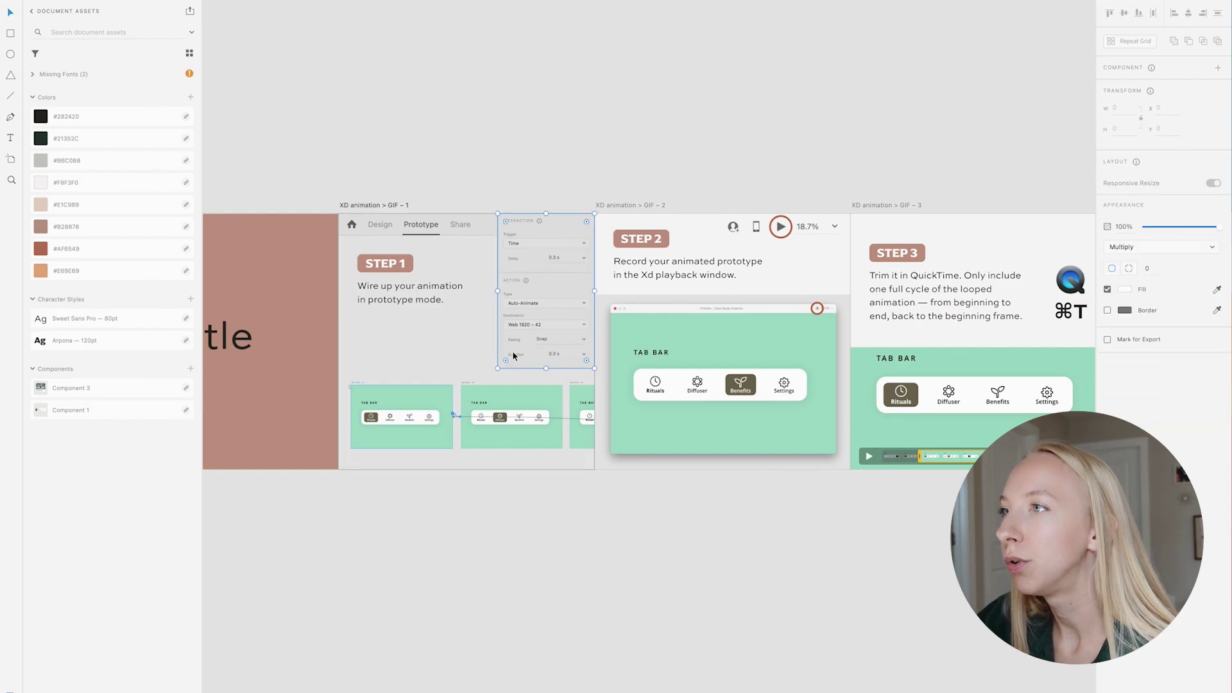
drag(497, 368, 482, 384)
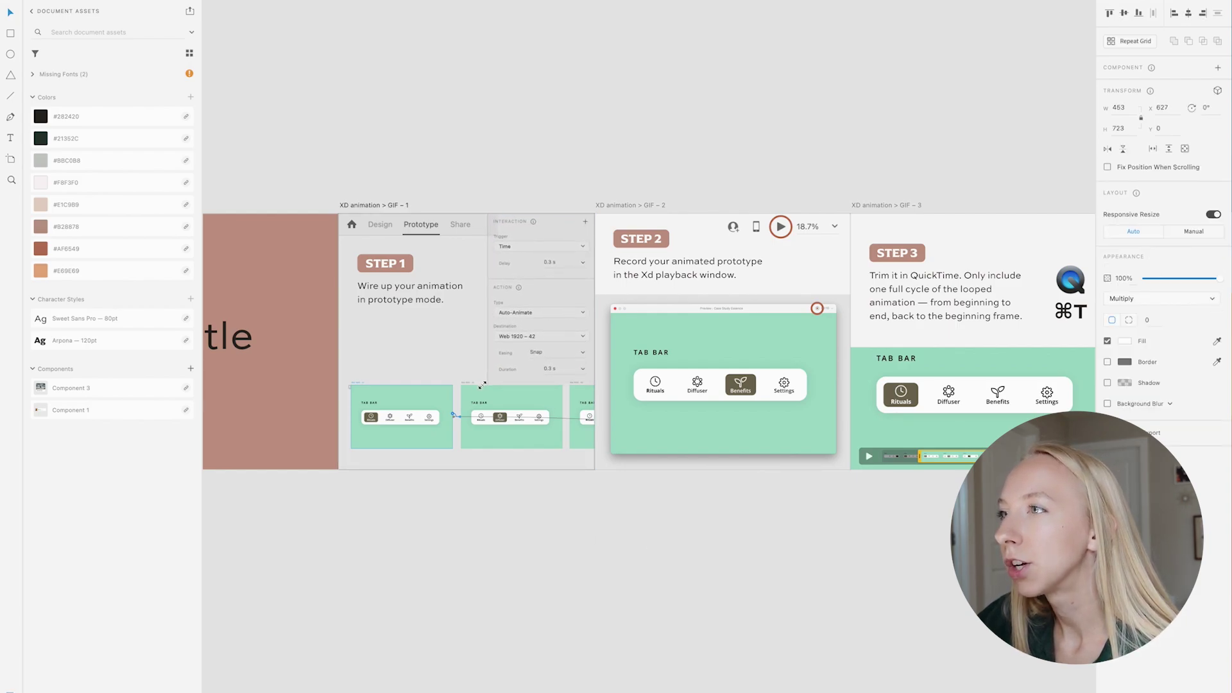
click(562, 662)
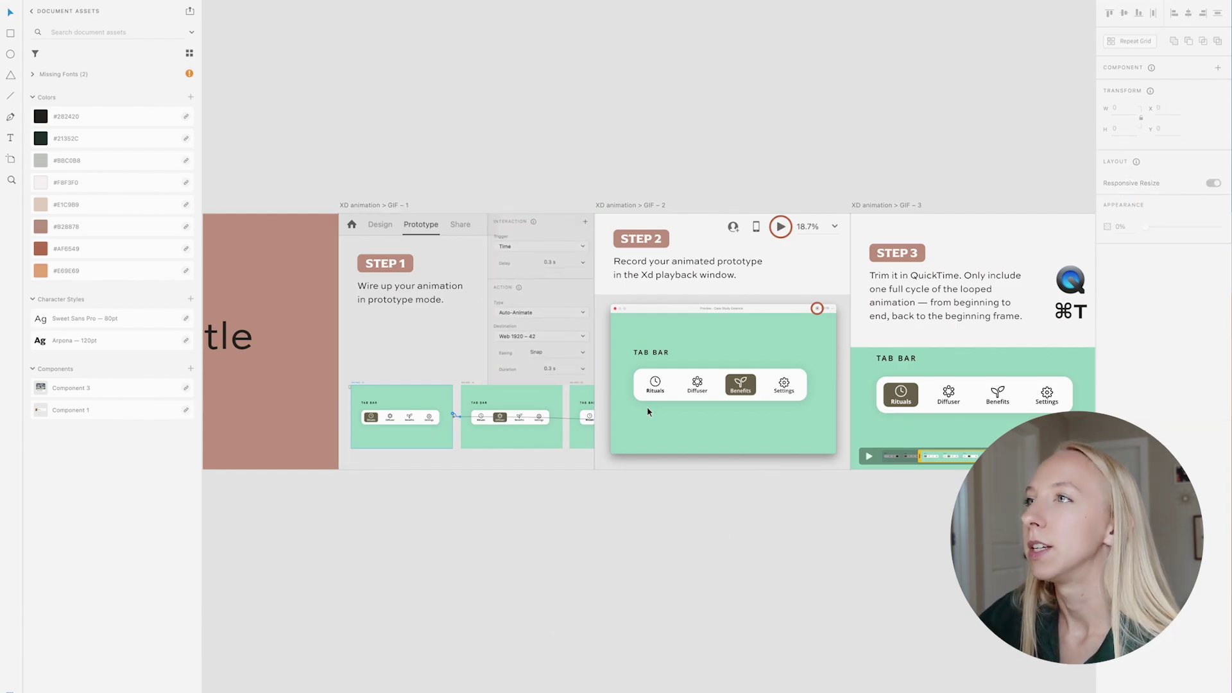
- Scale down the Step 1 slide's Design/Prototype/Share header bar so it ends at the Interaction panel's edge without overlapping
click(462, 226)
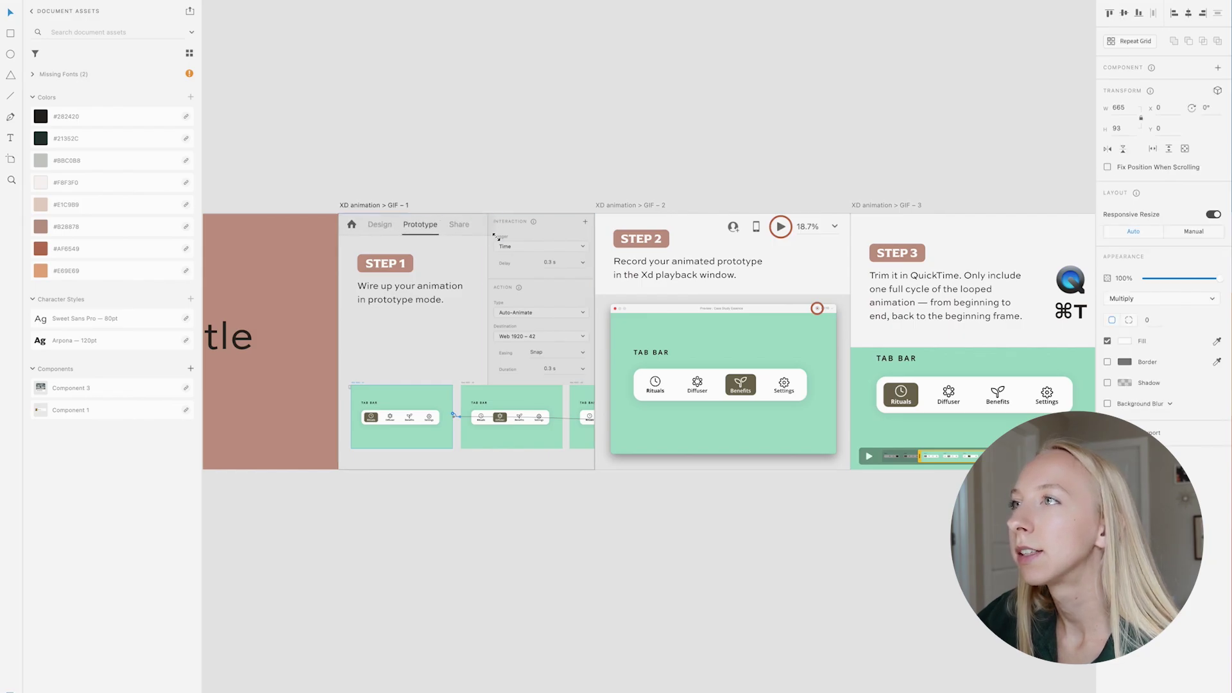
scroll(468, 209, up, 4)
drag(529, 268, 520, 263)
click(503, 198)
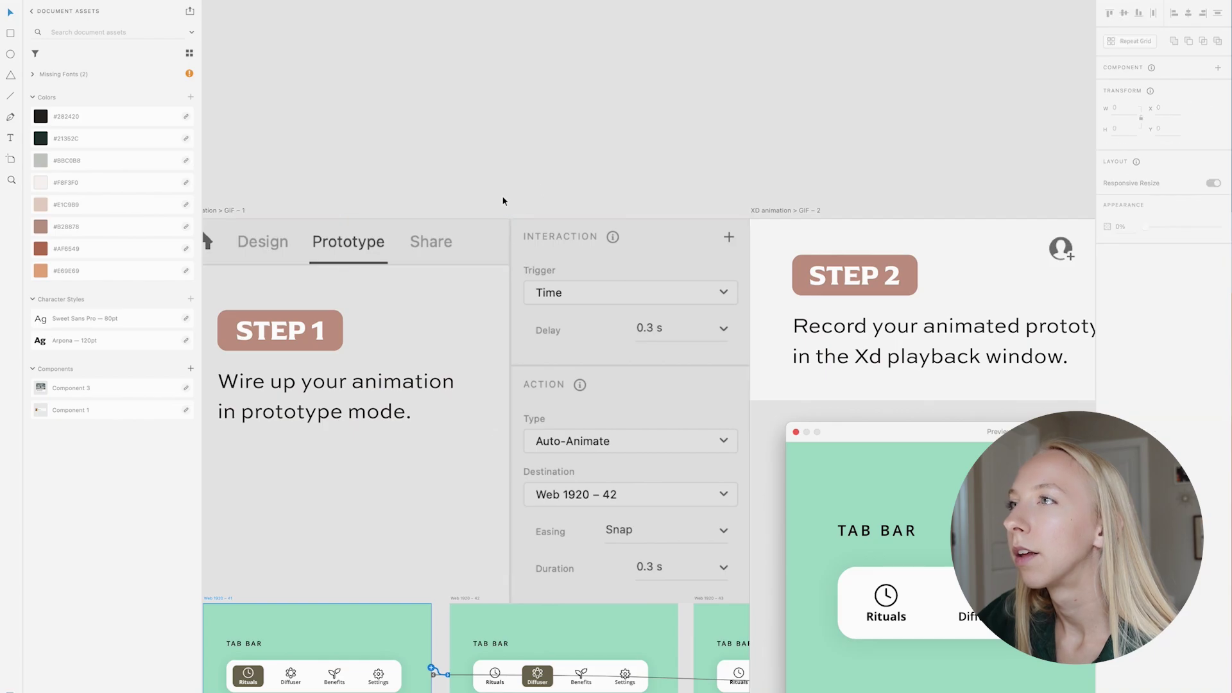
scroll(598, 181, down, 3)
scroll(598, 178, down, 3)
click(493, 206)
click(528, 152)
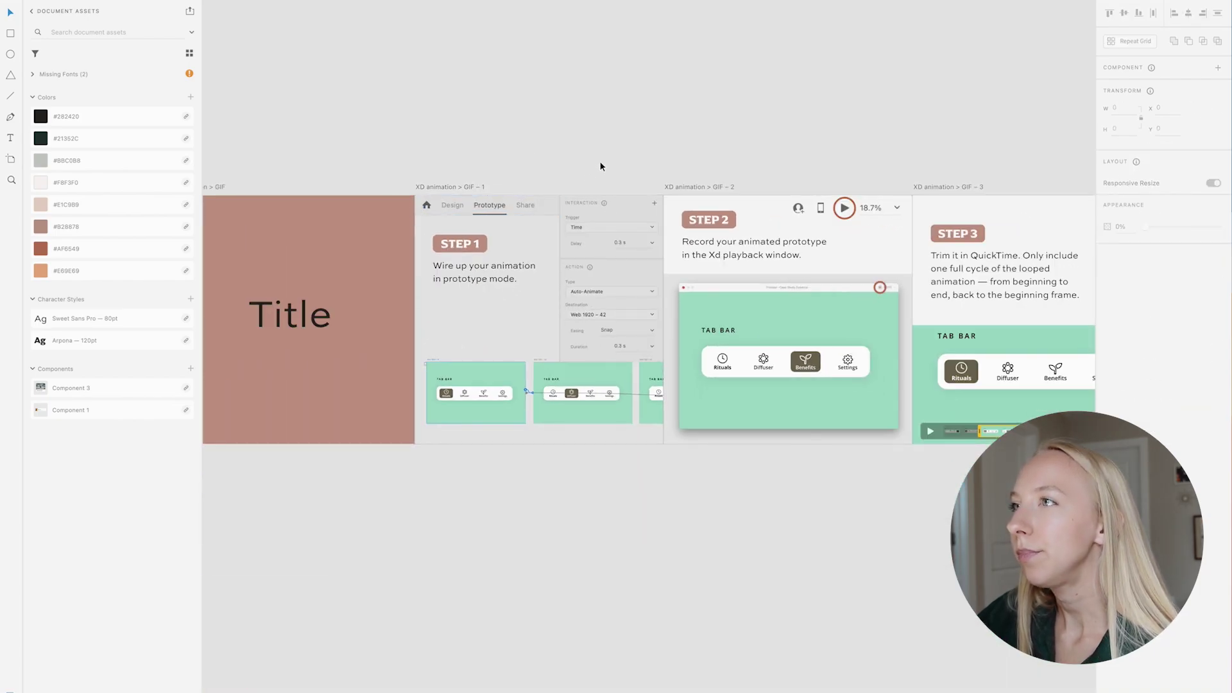
- Move the STEP 1 label and its instruction text down together to Y 279, between the header bar and animation frames
scroll(596, 161, up, 1)
drag(484, 296, 486, 324)
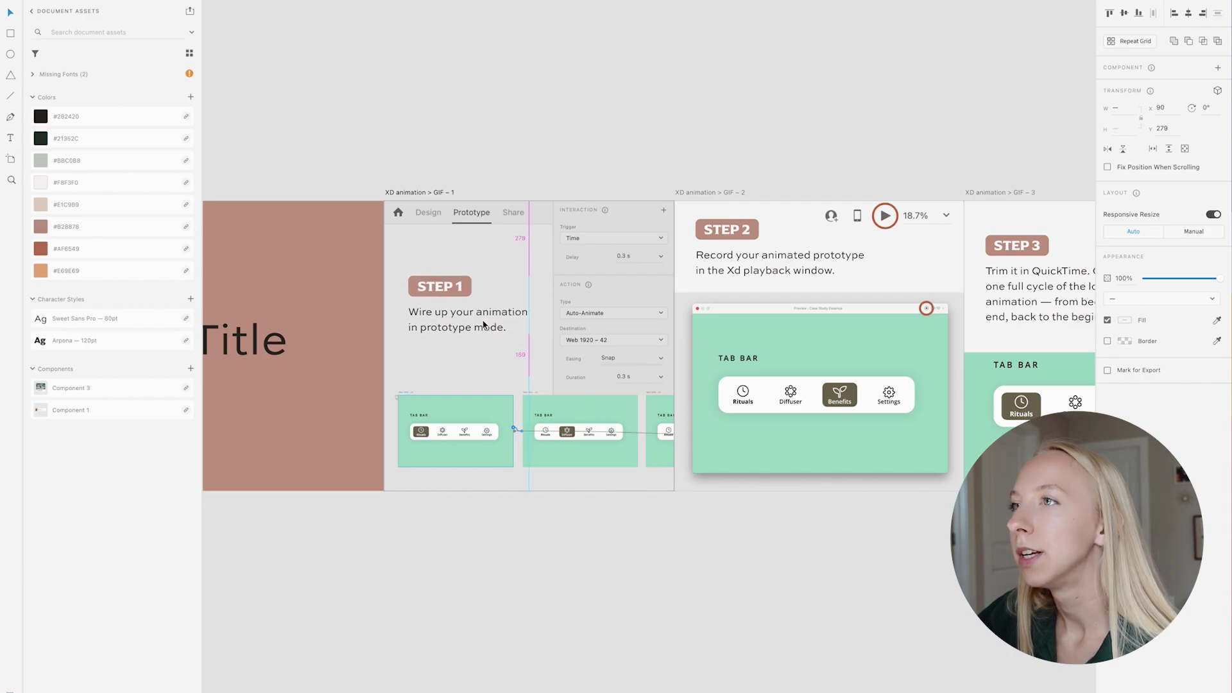
click(538, 122)
scroll(539, 119, down, 2)
scroll(538, 118, up, 5)
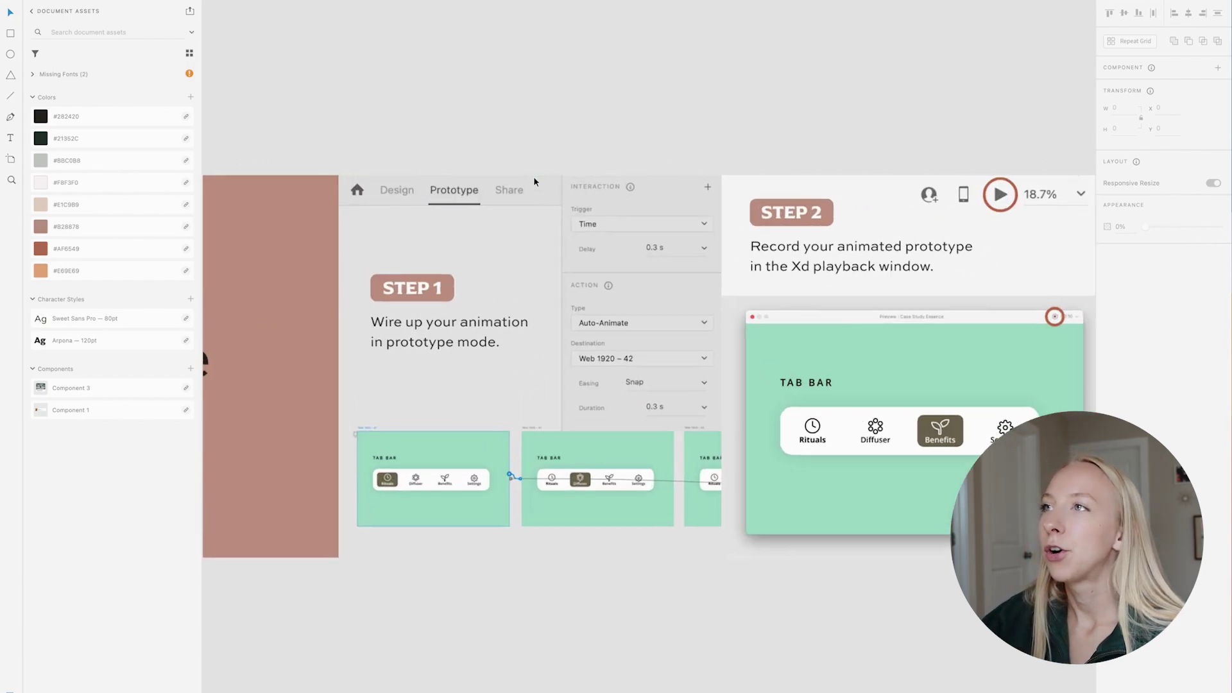
scroll(534, 176, down, 2)
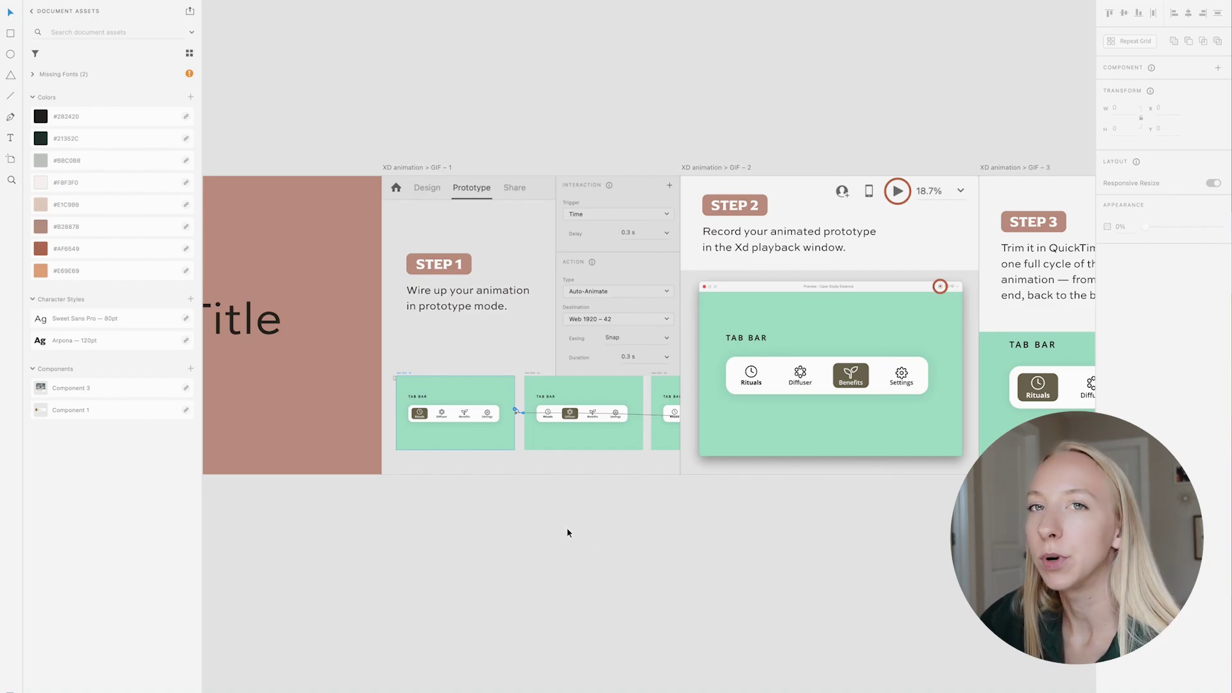
- Move the green playback window image off the Step 2 slide to the empty space below its artboard
scroll(627, 496, right, 3)
scroll(718, 310, up, 2)
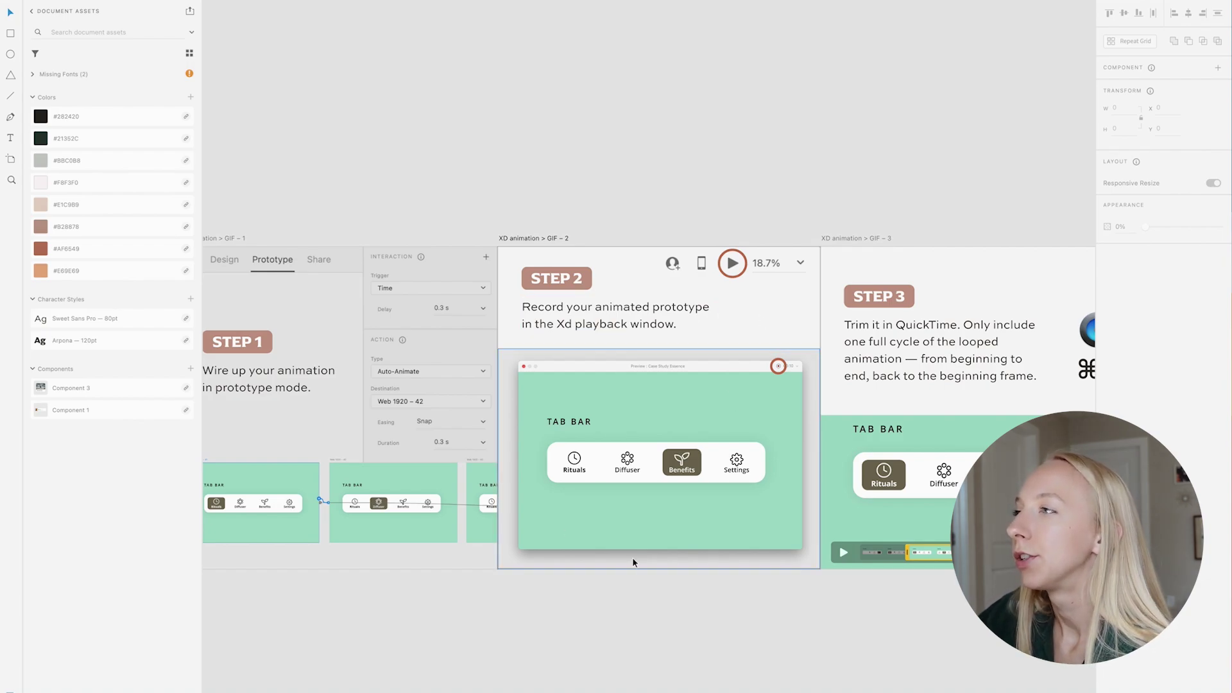
drag(706, 497, 700, 692)
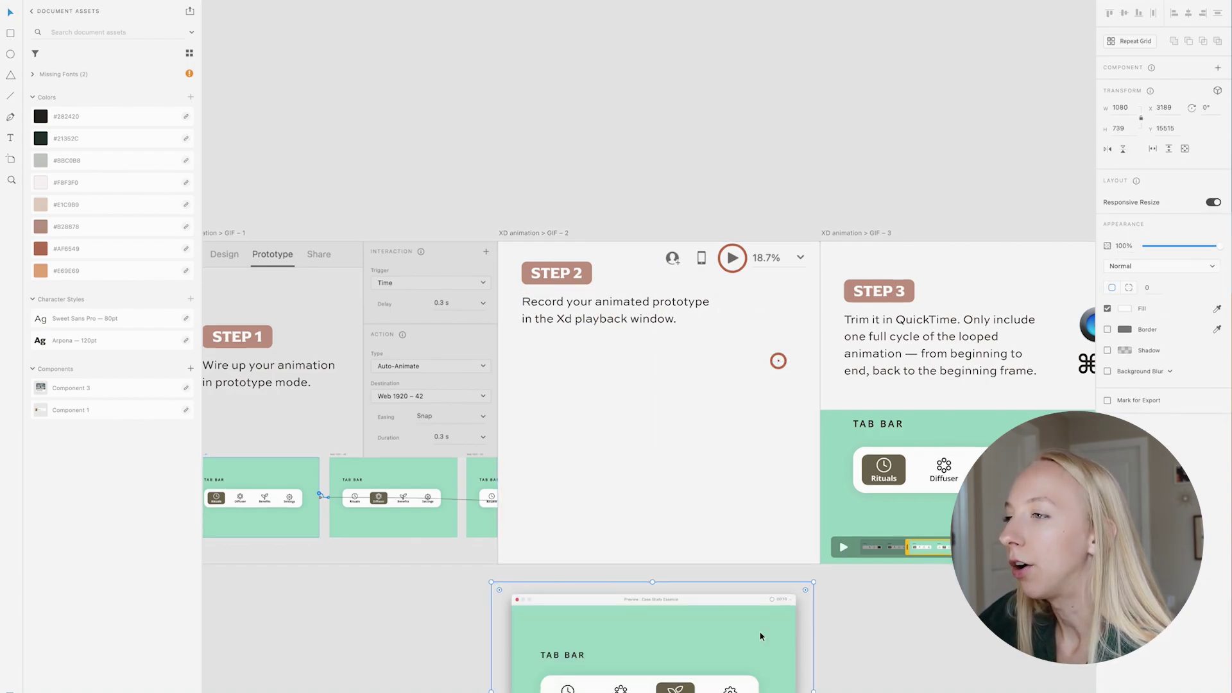
- Draw a 945 × 623 rectangle over the playback window below the artboards and mask the image with it to crop its surrounding shadow
scroll(851, 602, down, 3)
click(851, 602)
scroll(666, 626, up, 3)
key(r)
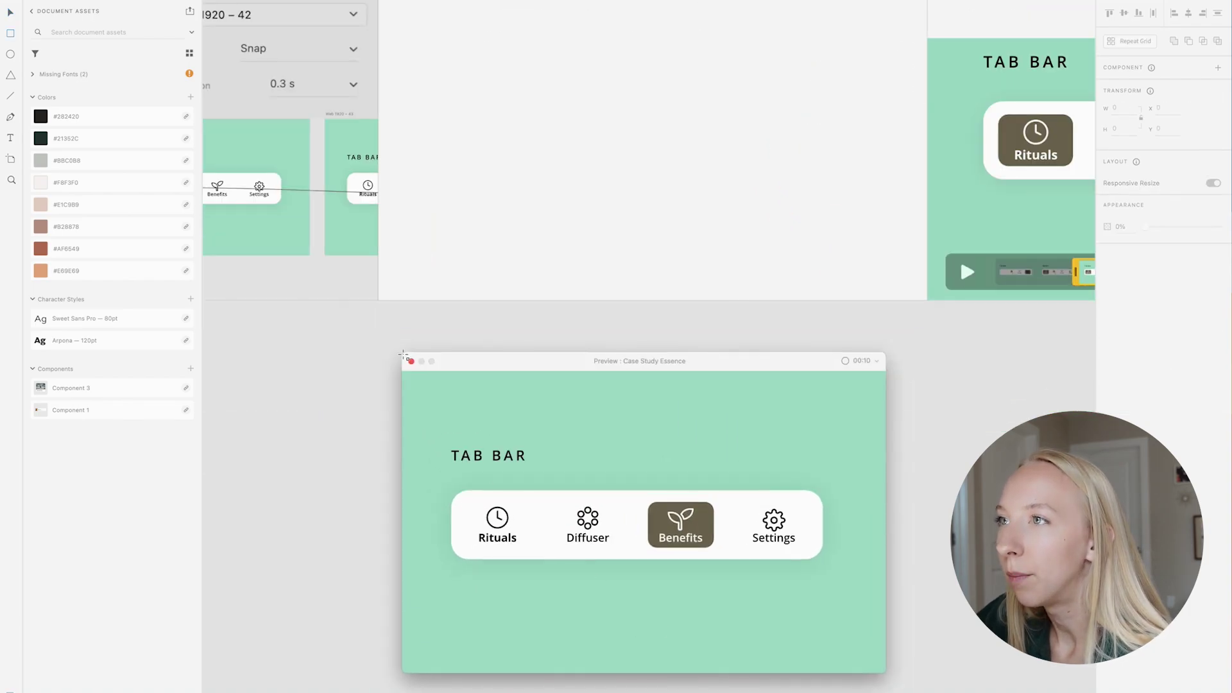
drag(403, 353, 887, 674)
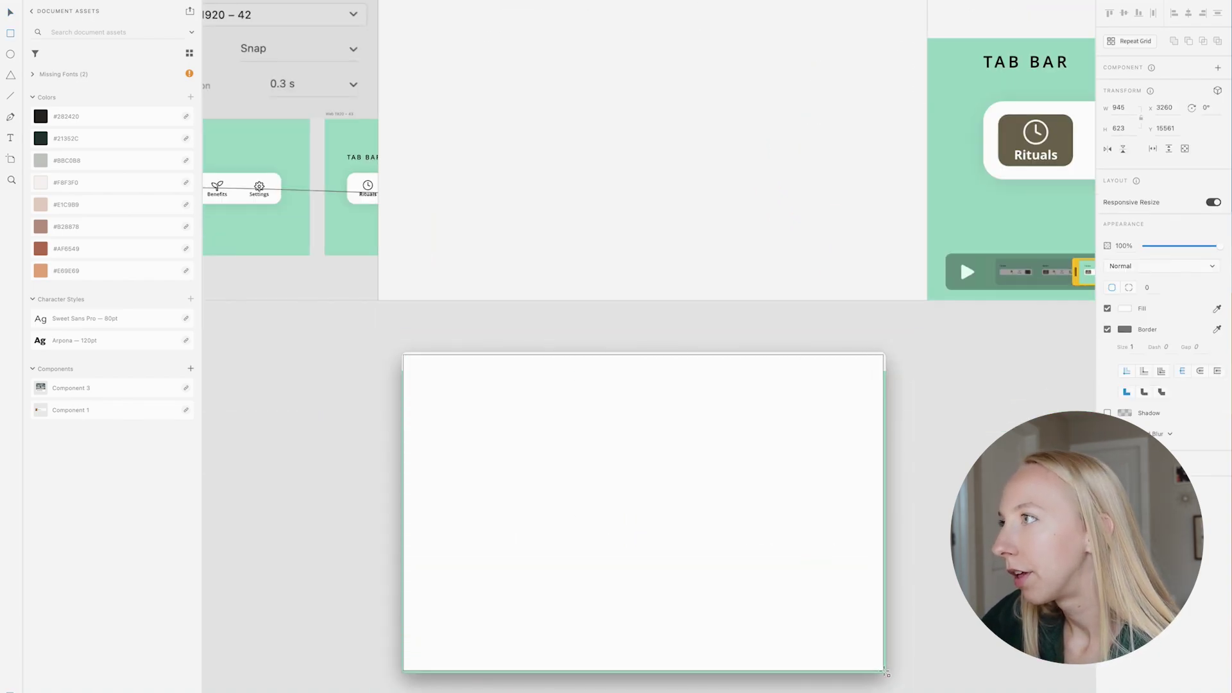
key(v)
drag(934, 401, 783, 536)
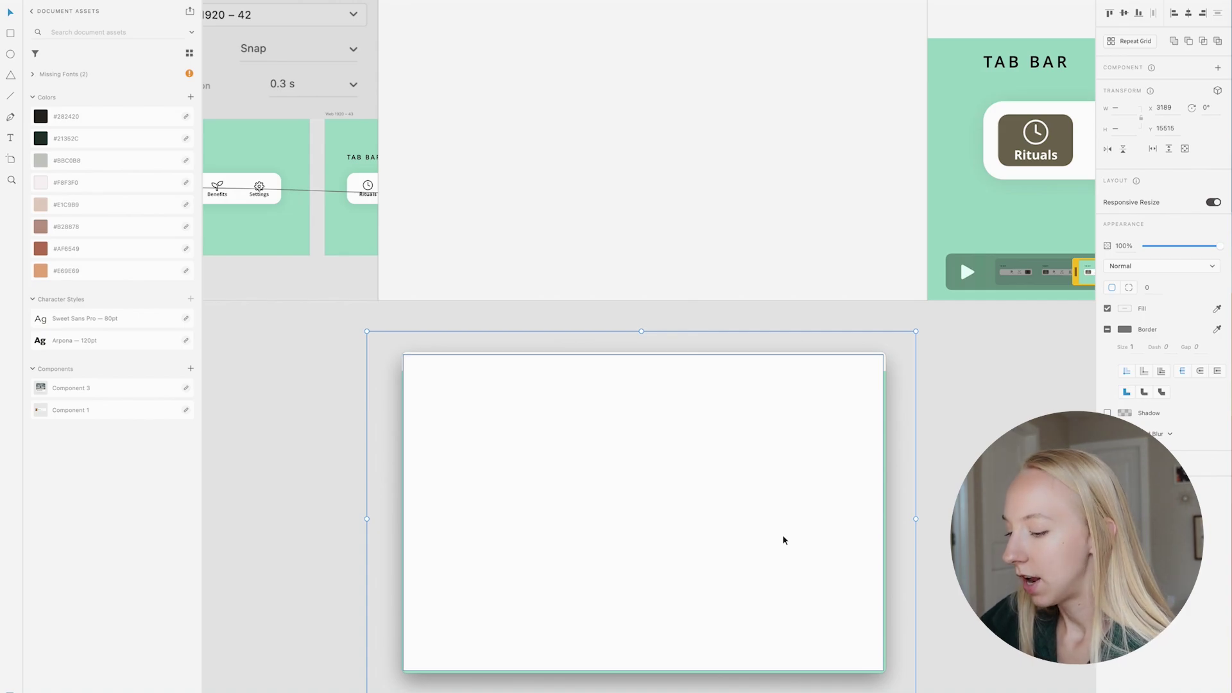
key(super+shift+m)
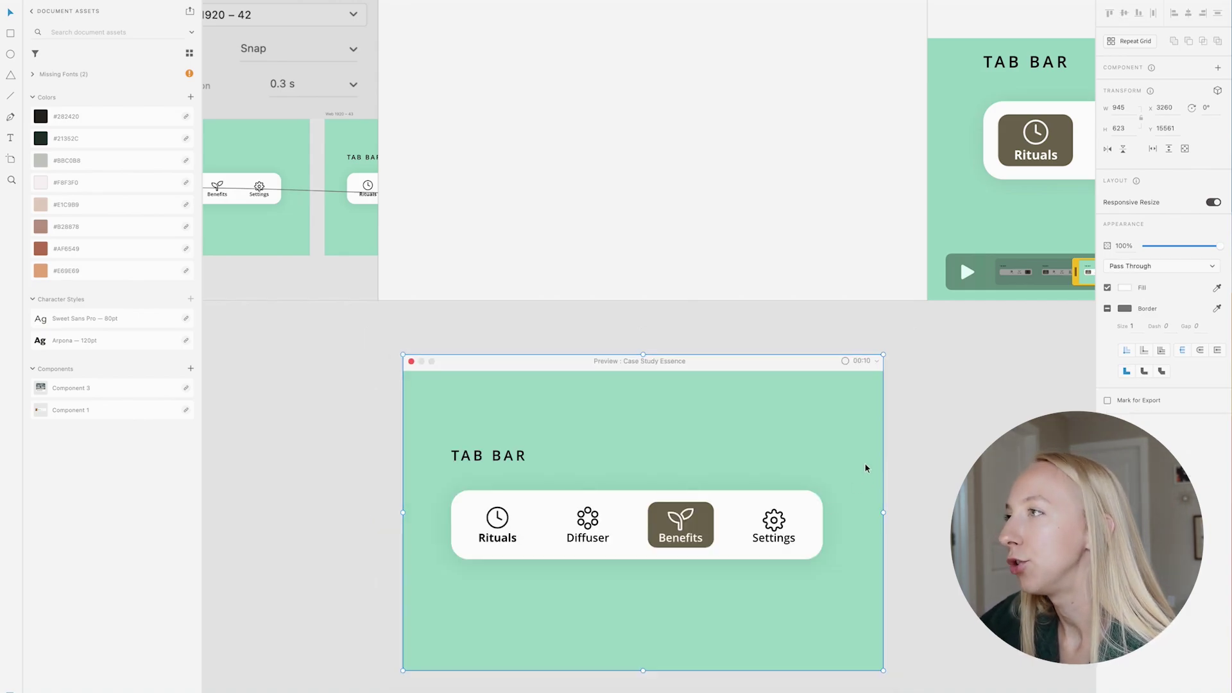
- Round the corners of the playback window's mask to a radius of about 19 to match the window's own corners
scroll(421, 366, up, 5)
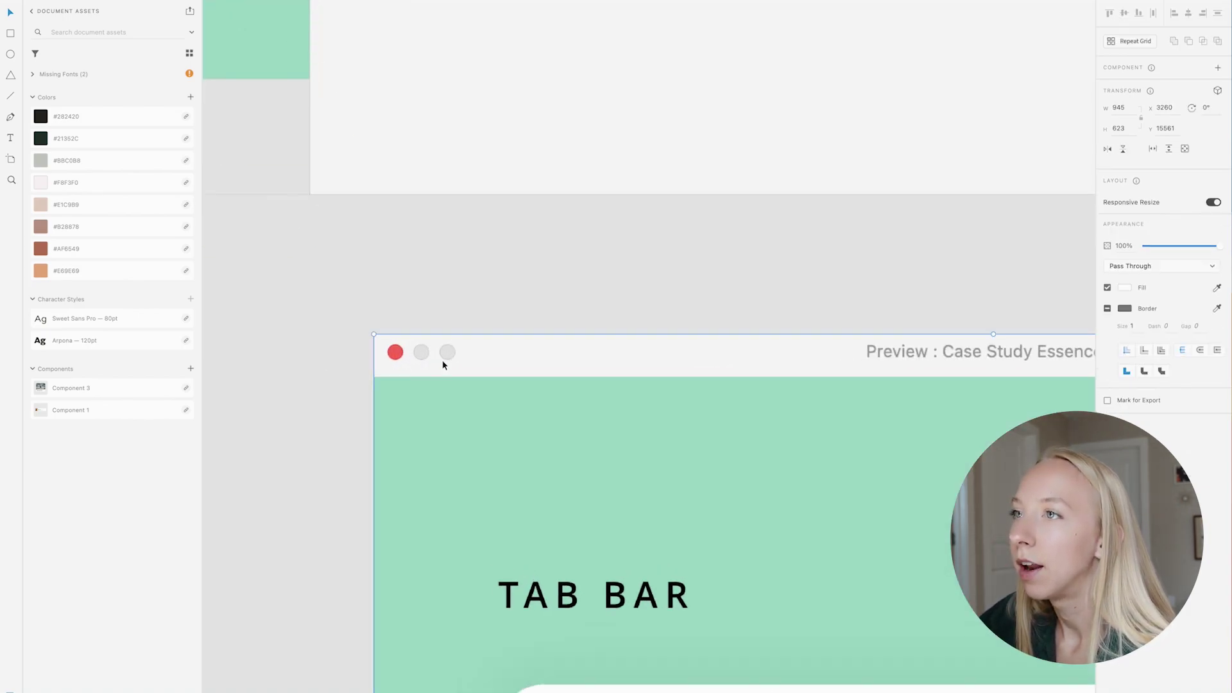
double_click(443, 364)
drag(387, 347, 395, 354)
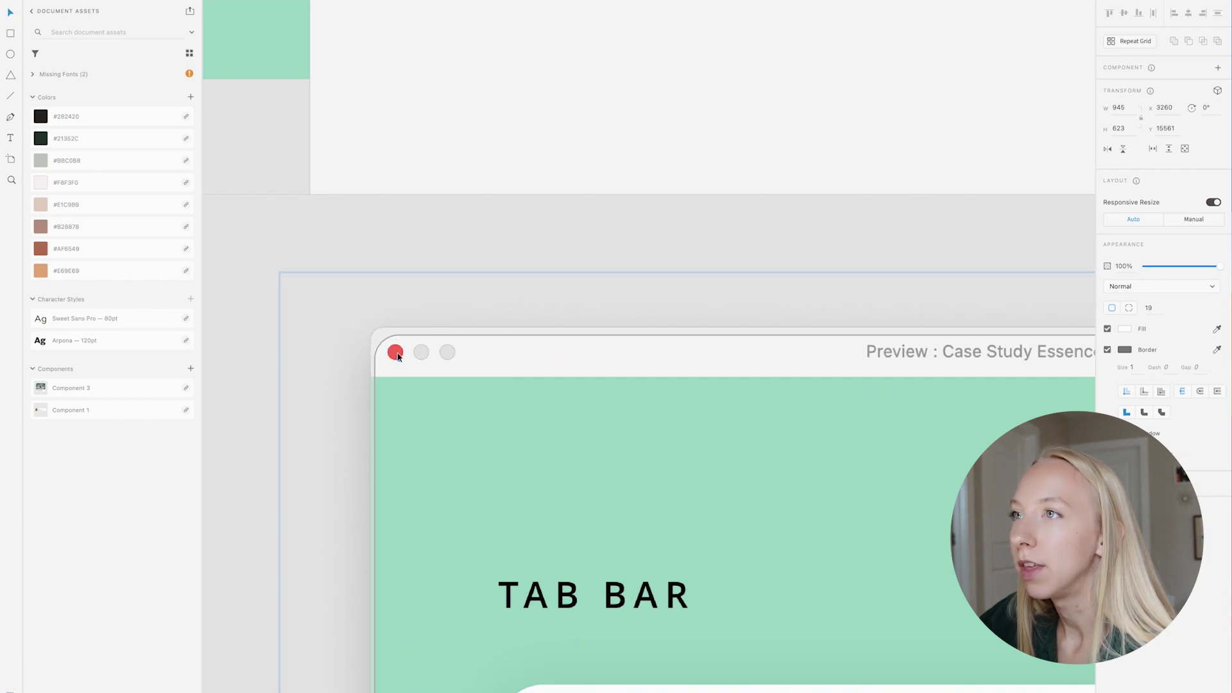
click(390, 350)
scroll(520, 314, down, 5)
click(388, 363)
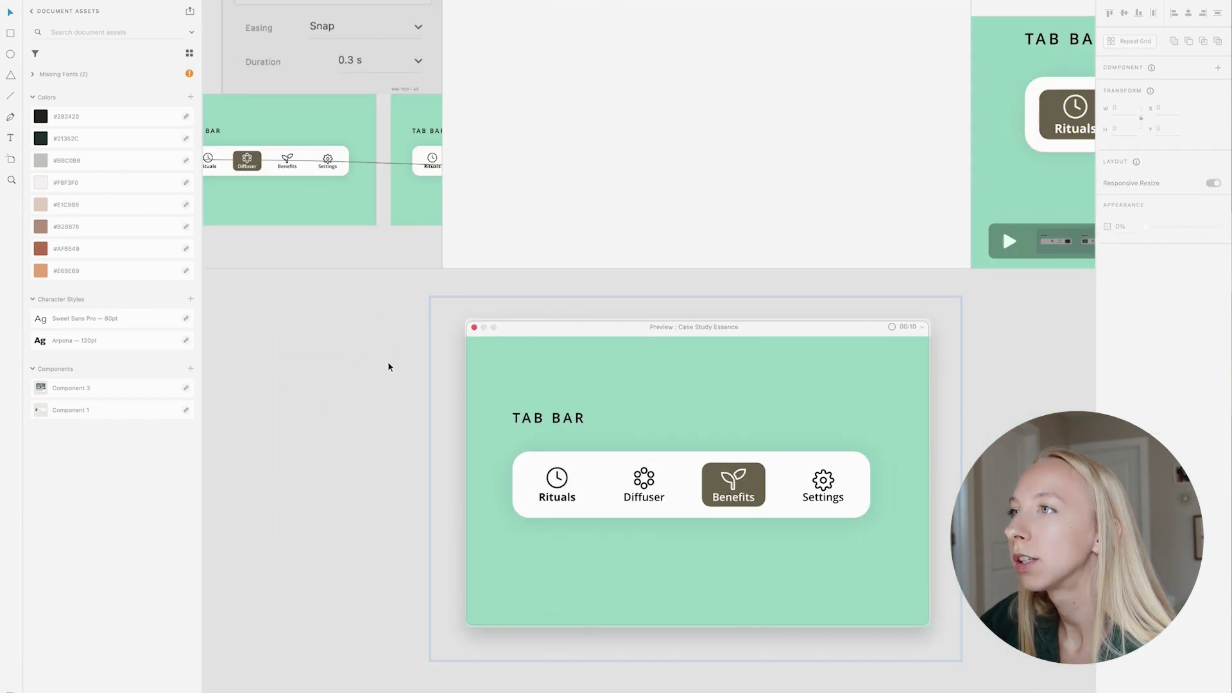
scroll(922, 456, up, 1)
scroll(922, 457, down, 3)
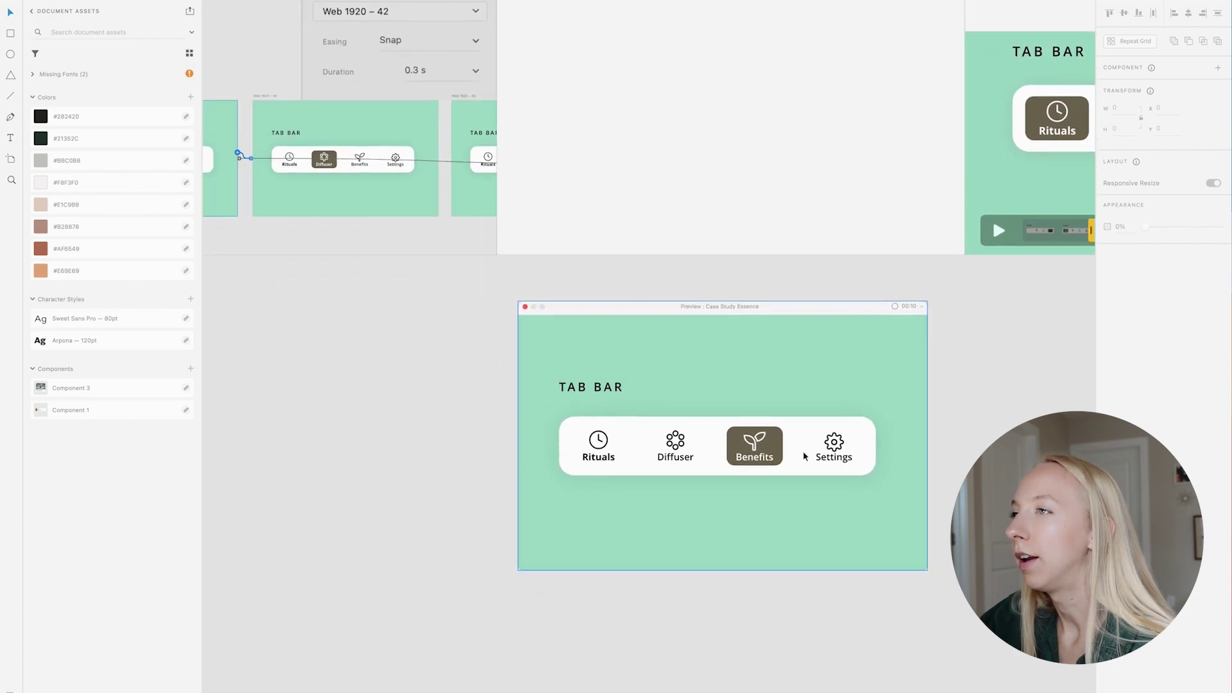
- Place a 945 × 623 rectangle with corner radius 48 behind the masked window and give it a shadow with blur 20
key(r)
mouse_move(519, 301)
mouse_down()
mouse_move(732, 393)
mouse_move(928, 571)
mouse_up()
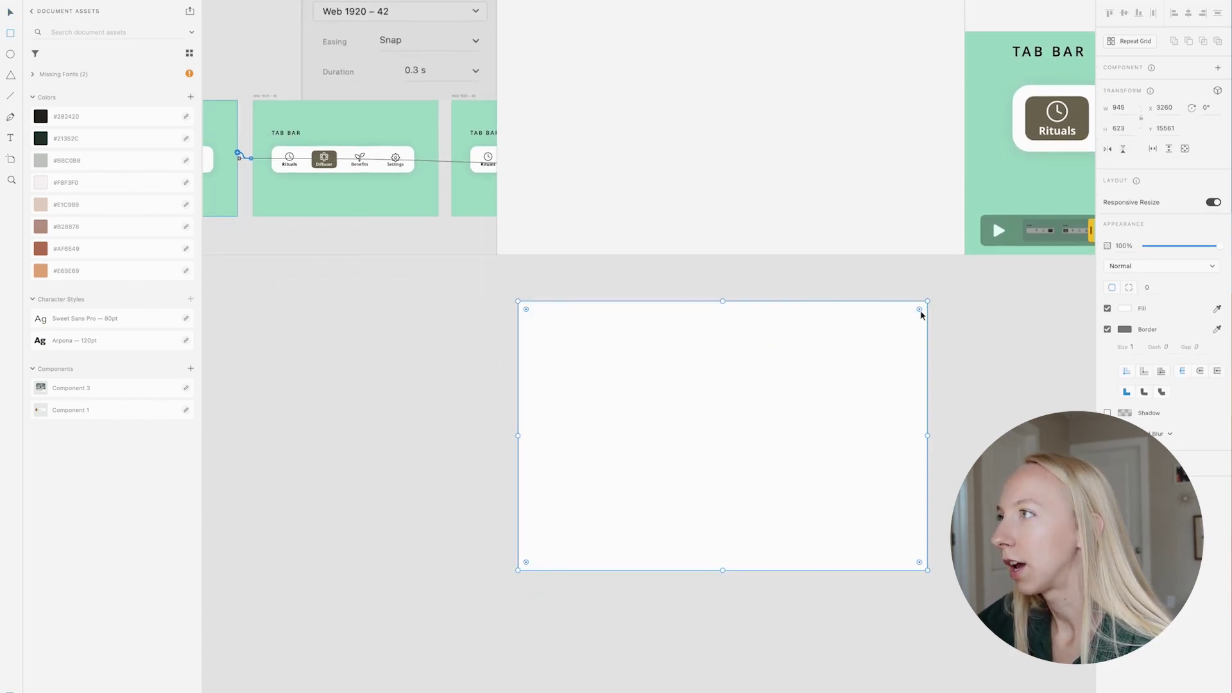
drag(920, 310, 907, 320)
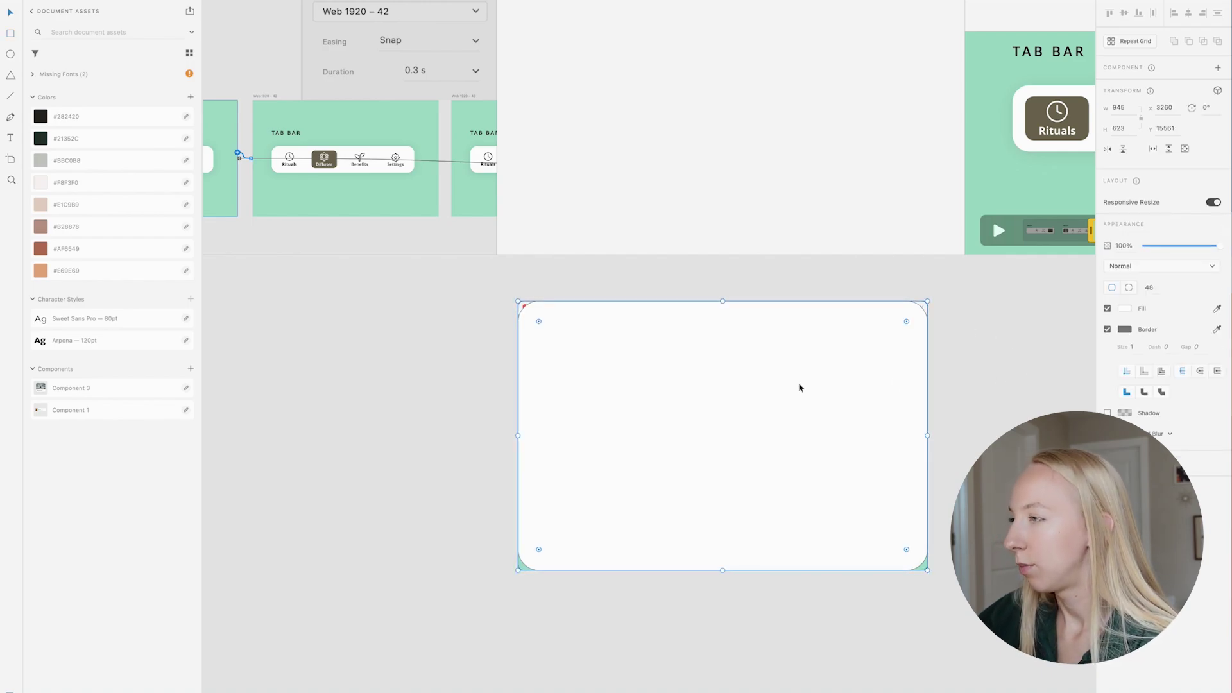
key(super+[)
click(1108, 413)
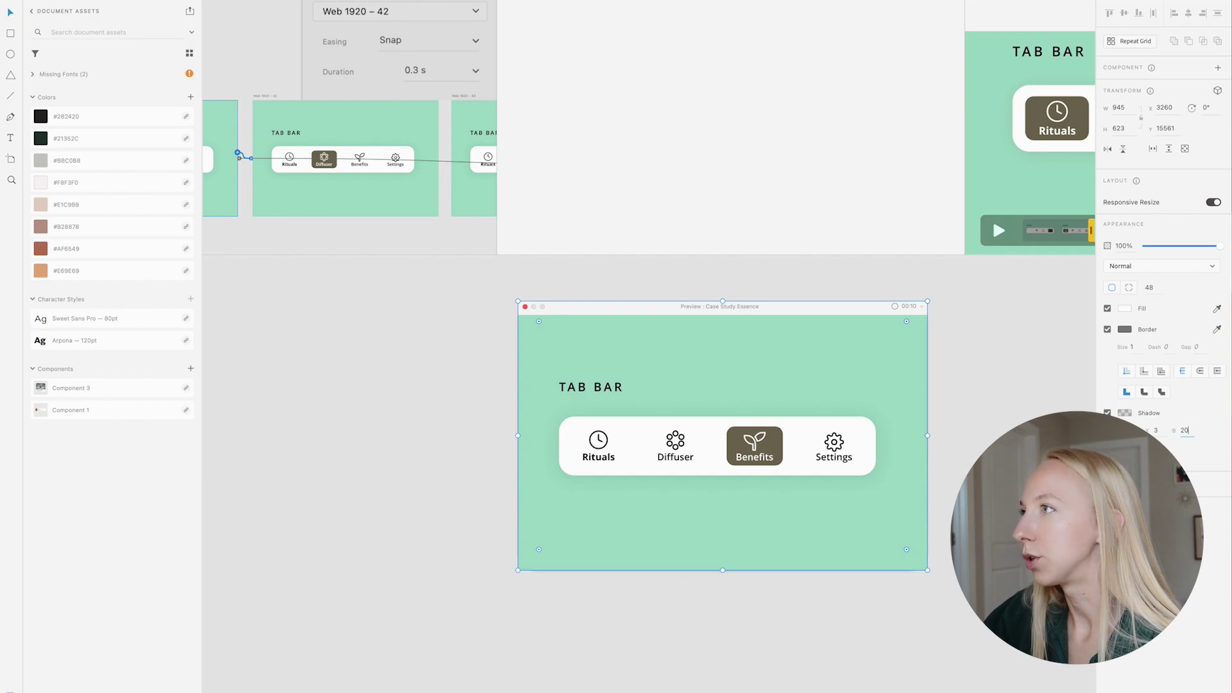
key(Return)
click(1005, 419)
- Move the masked window with its shadow rectangle onto the Step 2 slide at X 49, Y 377, behind the small red circle
drag(858, 381, 663, 597)
click(770, 592)
scroll(770, 592, down, 3)
scroll(770, 592, up, 2)
drag(773, 596, 775, 396)
key(super+[)
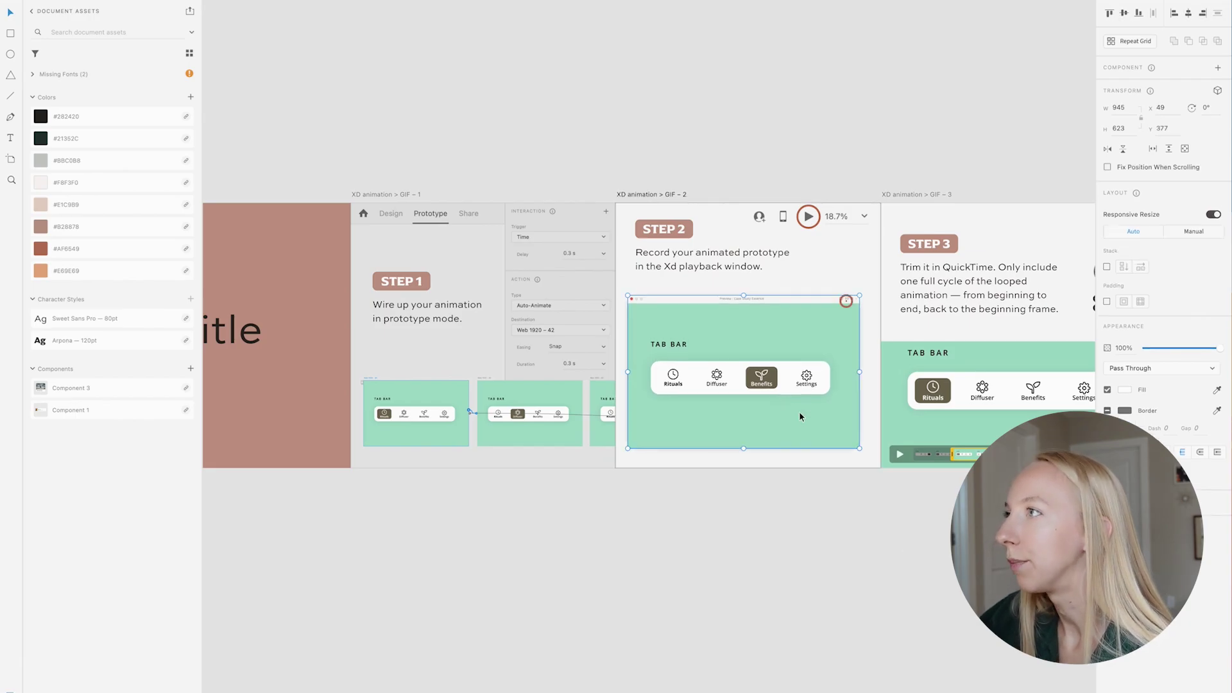
- Move the STEP 2 label and its instruction text slightly down, closer to the playback window
click(626, 275)
scroll(626, 275, up, 2)
drag(533, 260, 627, 333)
drag(633, 330, 634, 339)
key(Escape)
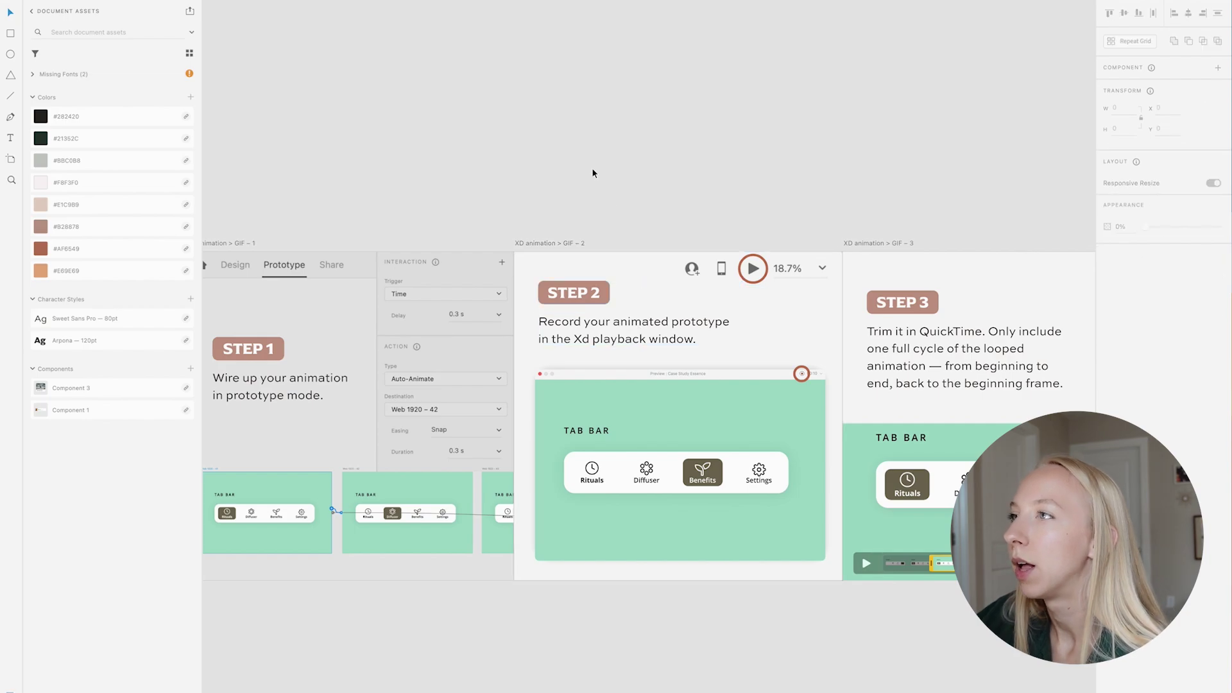
scroll(591, 167, down, 1)
scroll(591, 167, right, 2)
scroll(591, 171, down, 1)
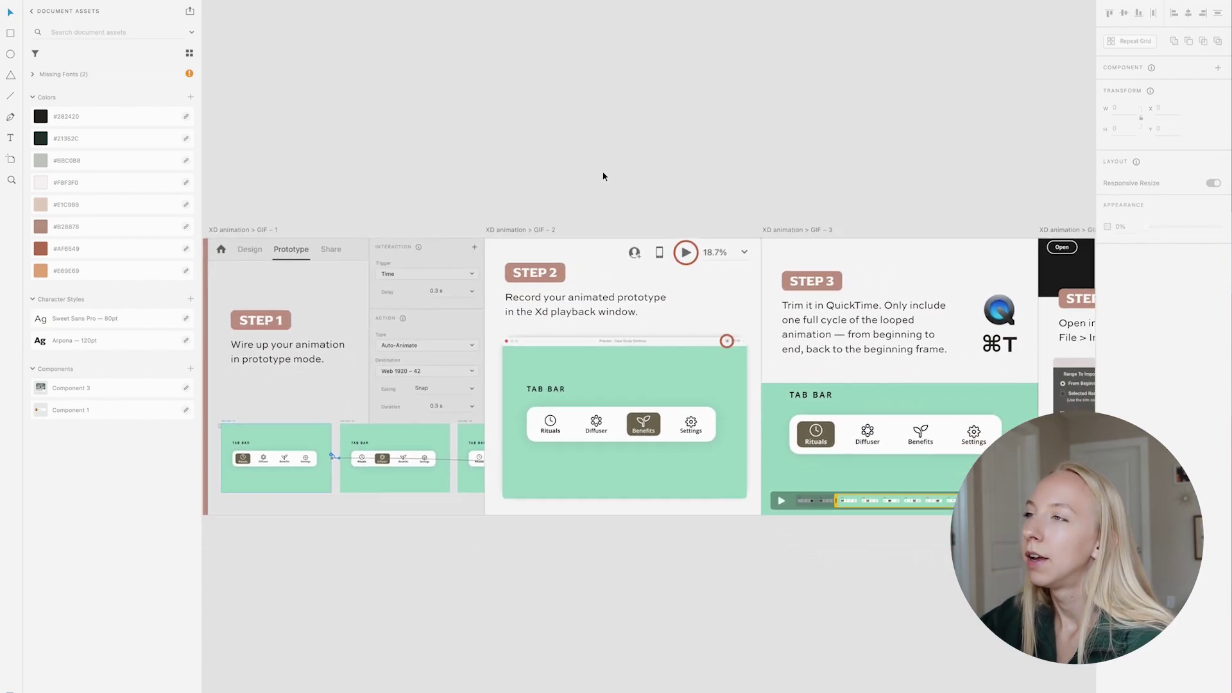
scroll(730, 233, left, 3)
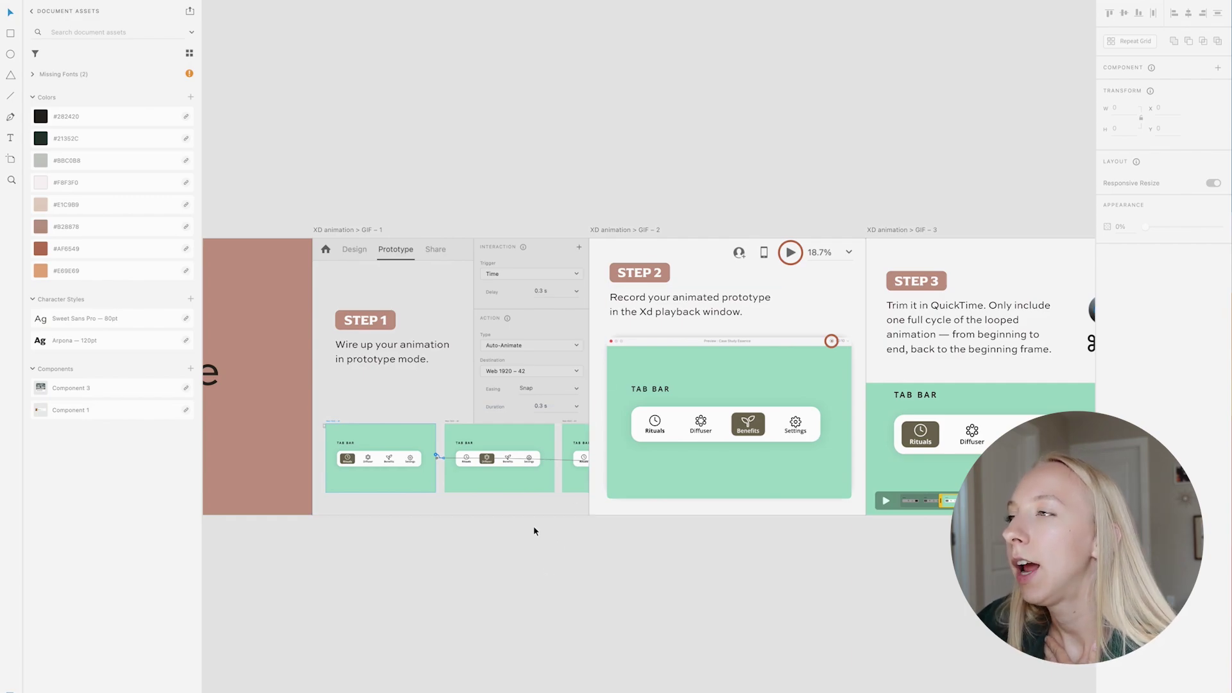
scroll(534, 528, left, 1)
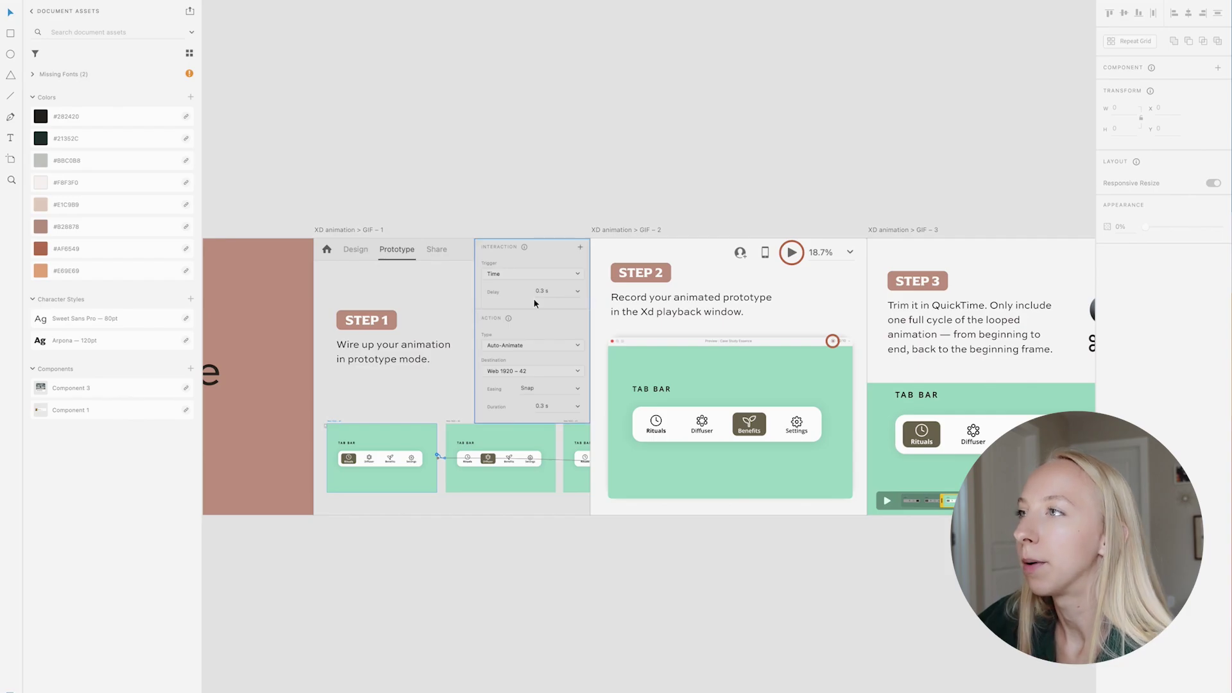
scroll(644, 307, up, 3)
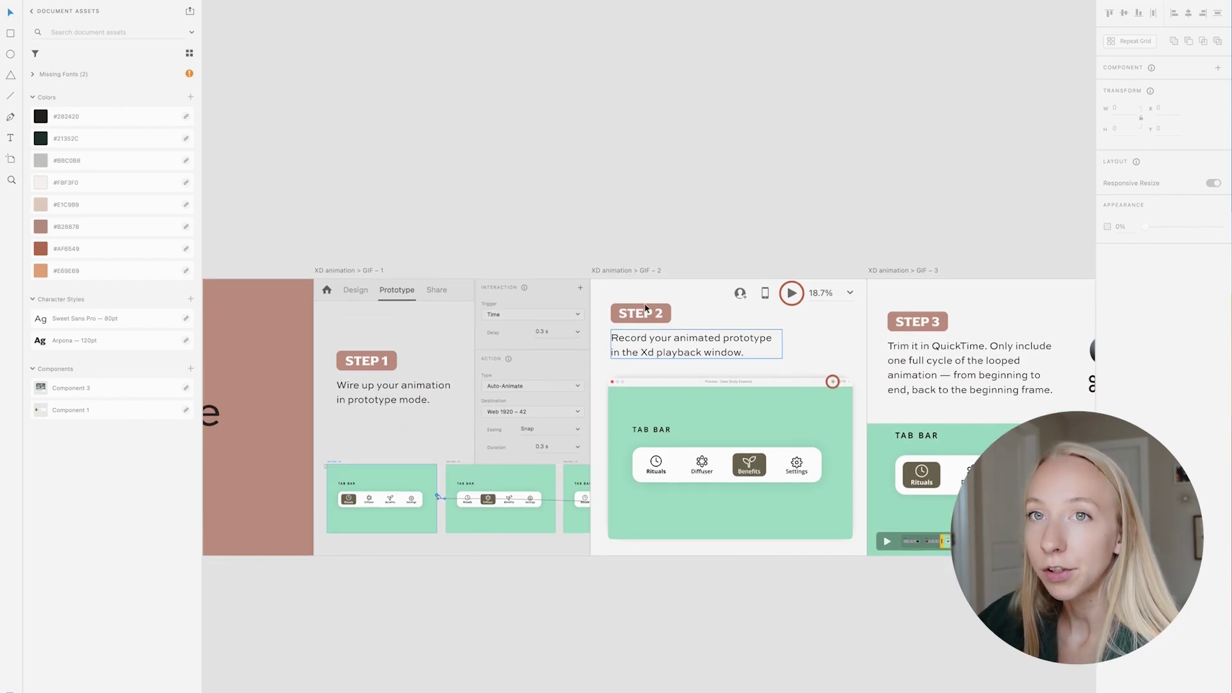
- Copy the curved blob shape from the Faze Snippet #3 carousel and paste it into the empty space below the XD animation > GIF slides
scroll(644, 307, down, 5)
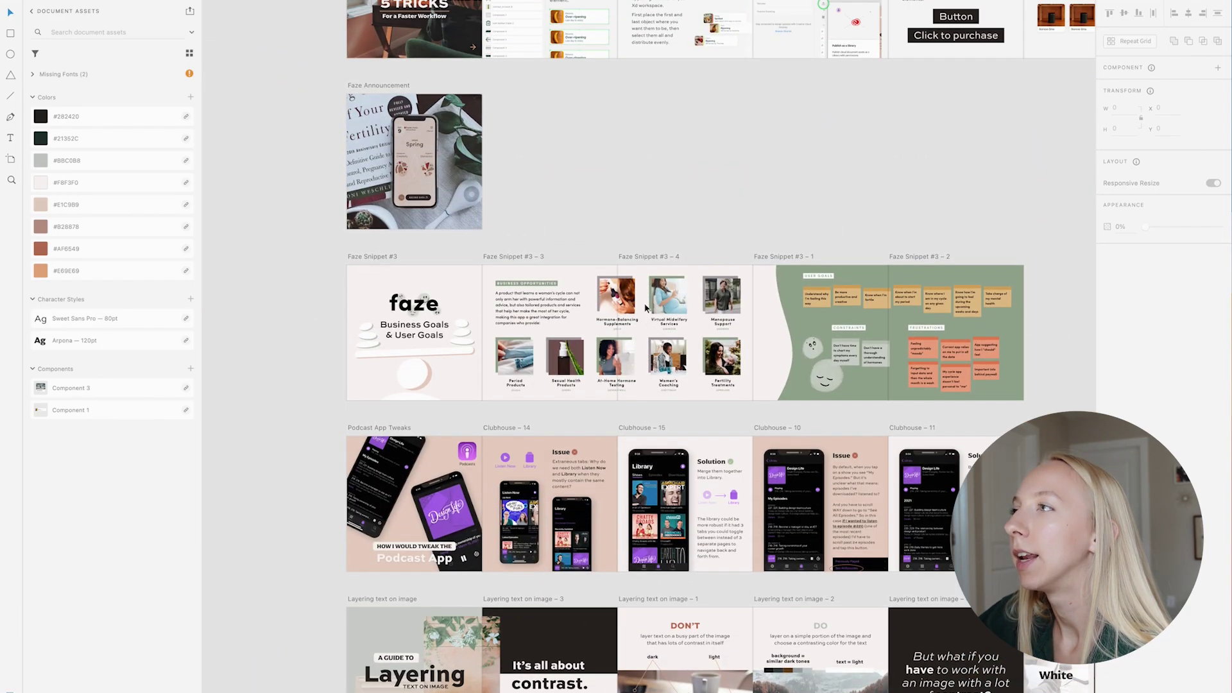
click(775, 333)
key(super+c)
scroll(697, 569, down, 8)
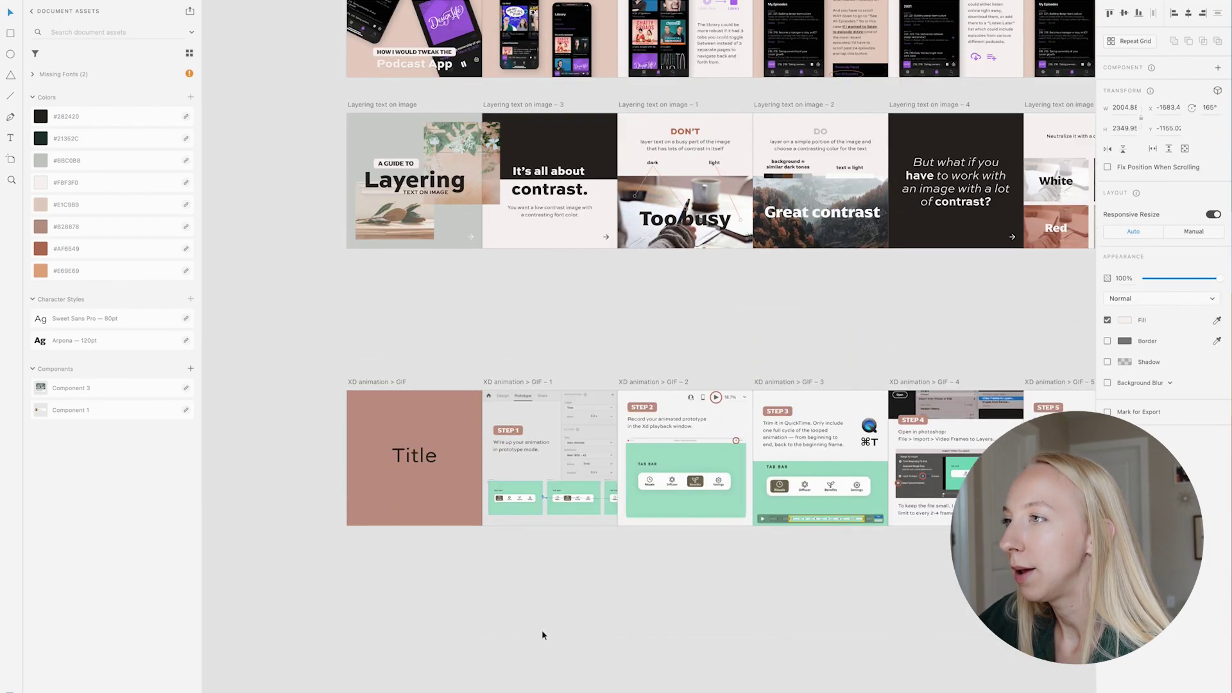
click(546, 632)
key(super+v)
drag(635, 432, 556, 692)
key(Escape)
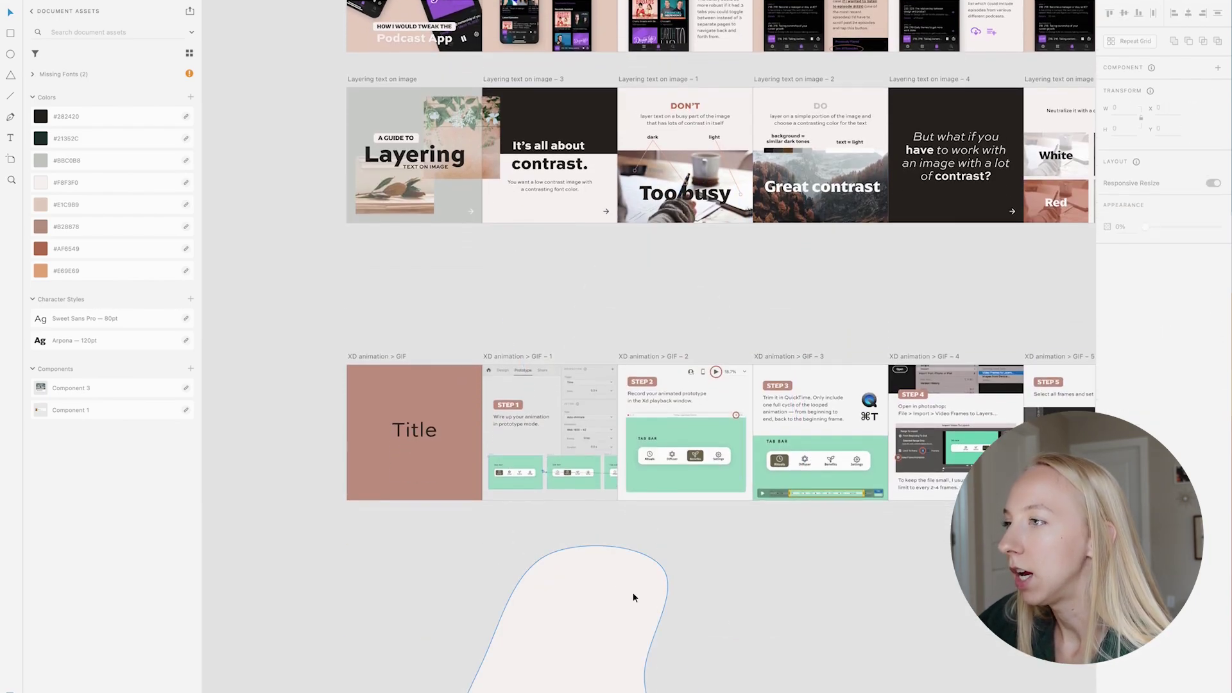
- Fill the pasted blob with the off-white background colour sampled from the Step 2 slide
click(632, 594)
click(1219, 289)
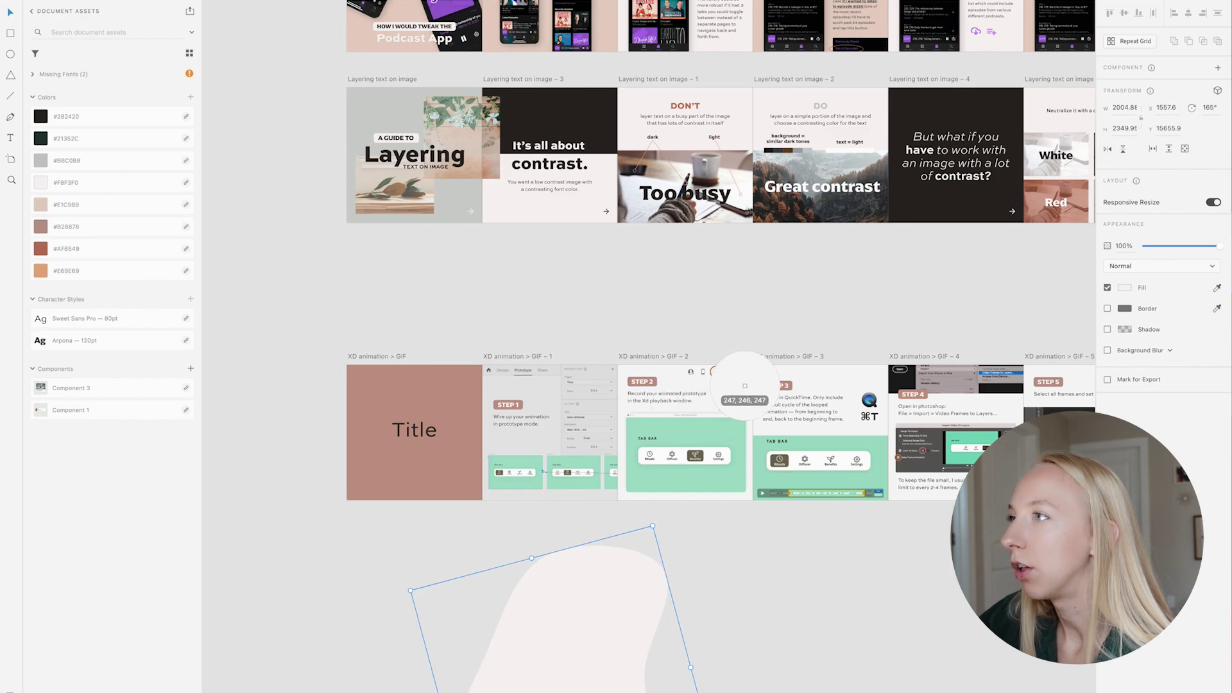
click(745, 386)
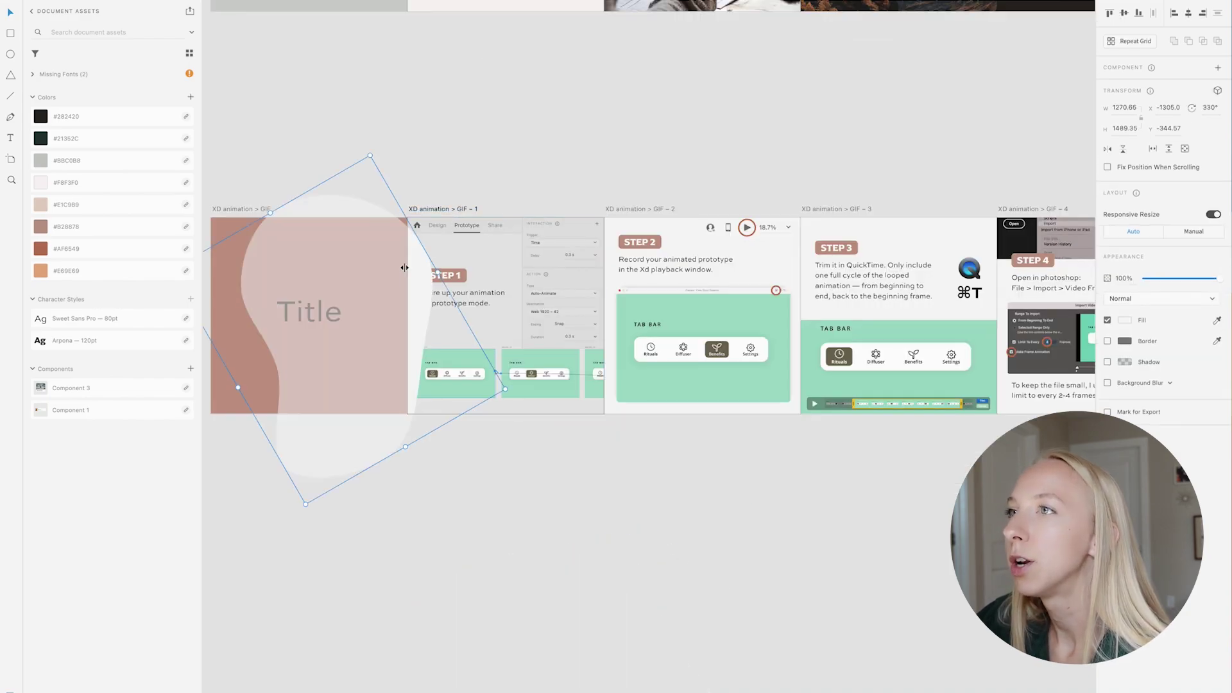
- Place the blob over the border between the Step 1 and Step 2 slides, rotated to 341° and scaled to about 1581 × 1863
drag(387, 216, 713, 113)
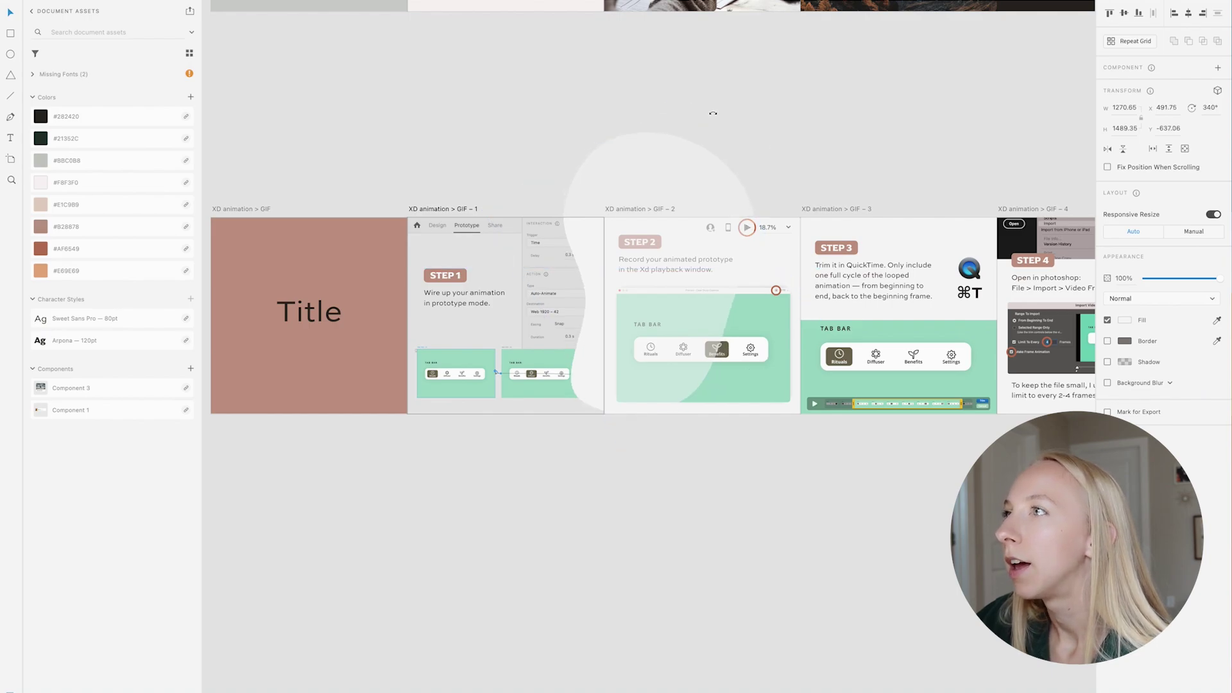
drag(804, 358, 749, 432)
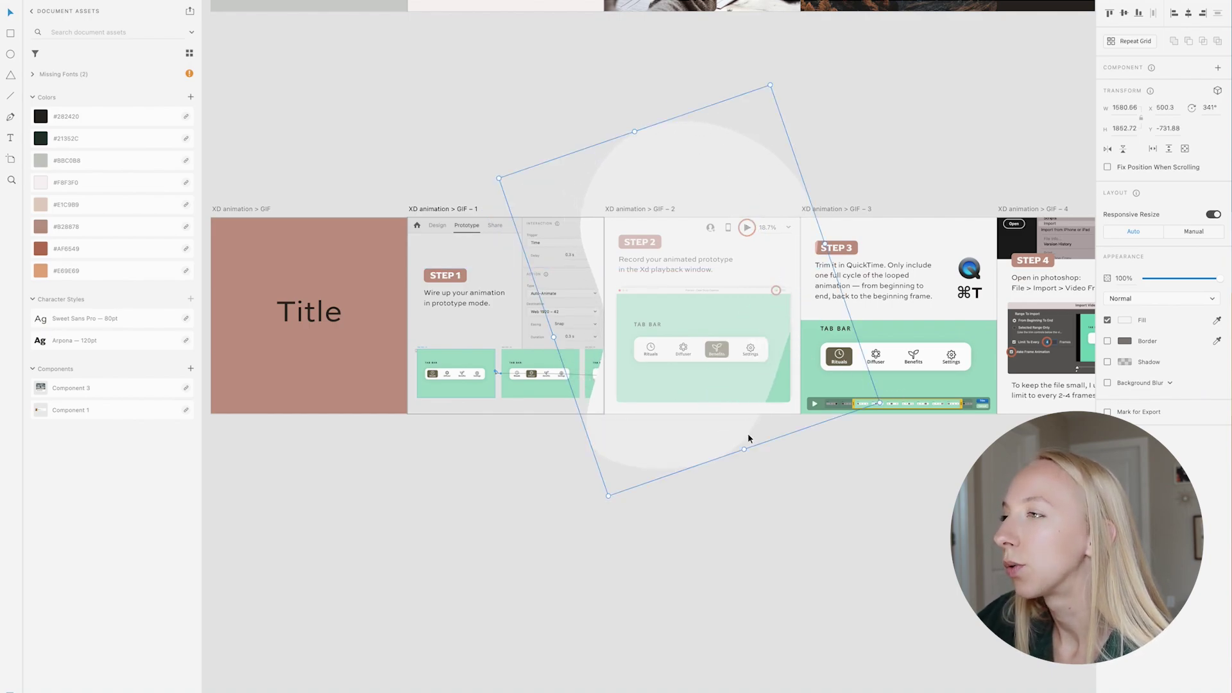
scroll(674, 427, up, 3)
drag(557, 378, 552, 383)
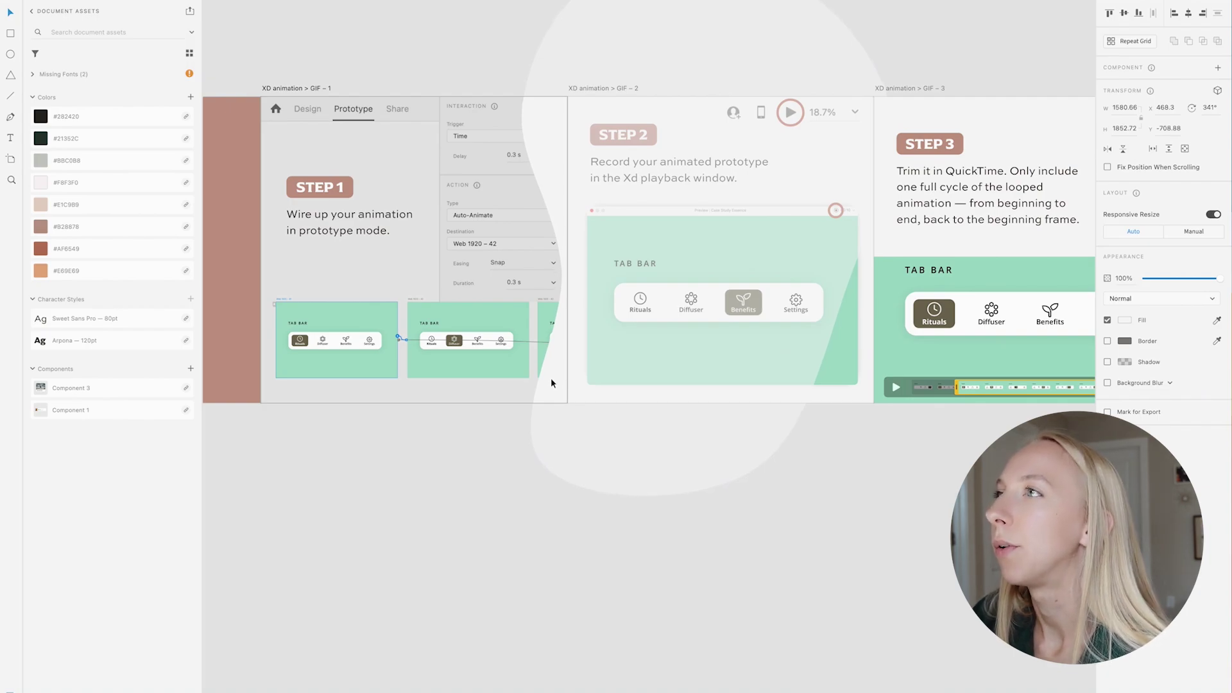
drag(551, 383, 551, 380)
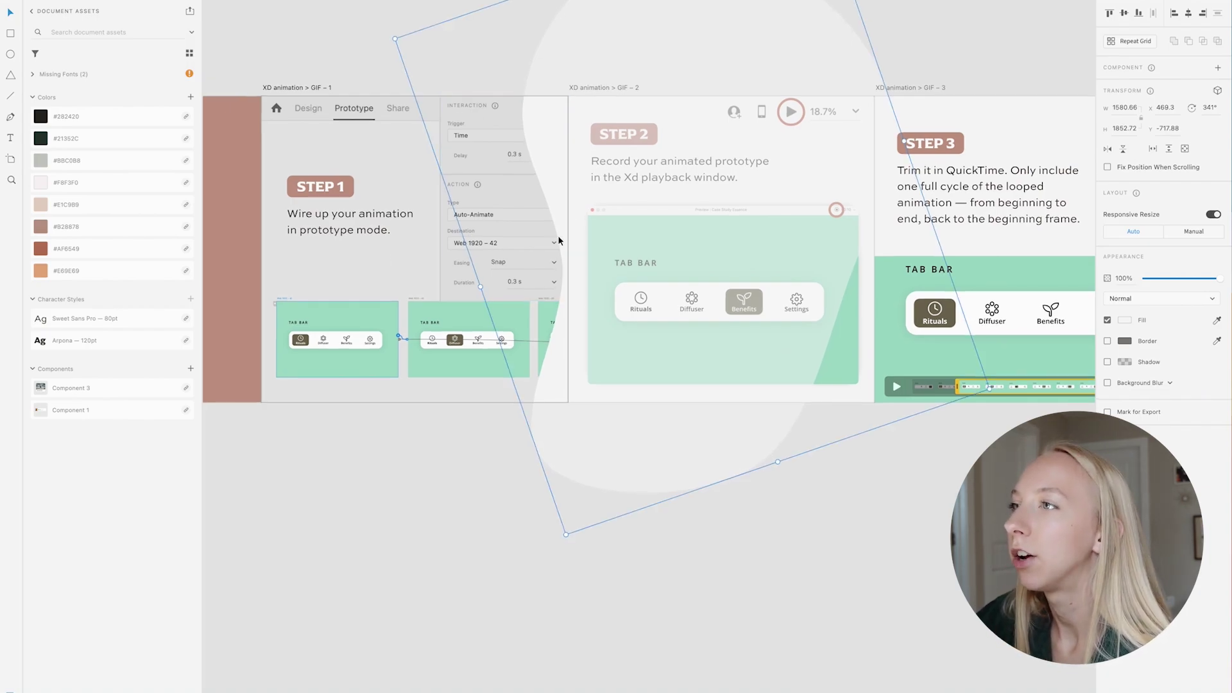
- Adjust the blob's size and position so its curved edge cuts into the Step 1 slide beside the Interaction panel and animation frames
scroll(666, 198, up, 4)
drag(819, 28, 872, 0)
scroll(798, 179, down, 3)
drag(555, 261, 552, 277)
click(389, 180)
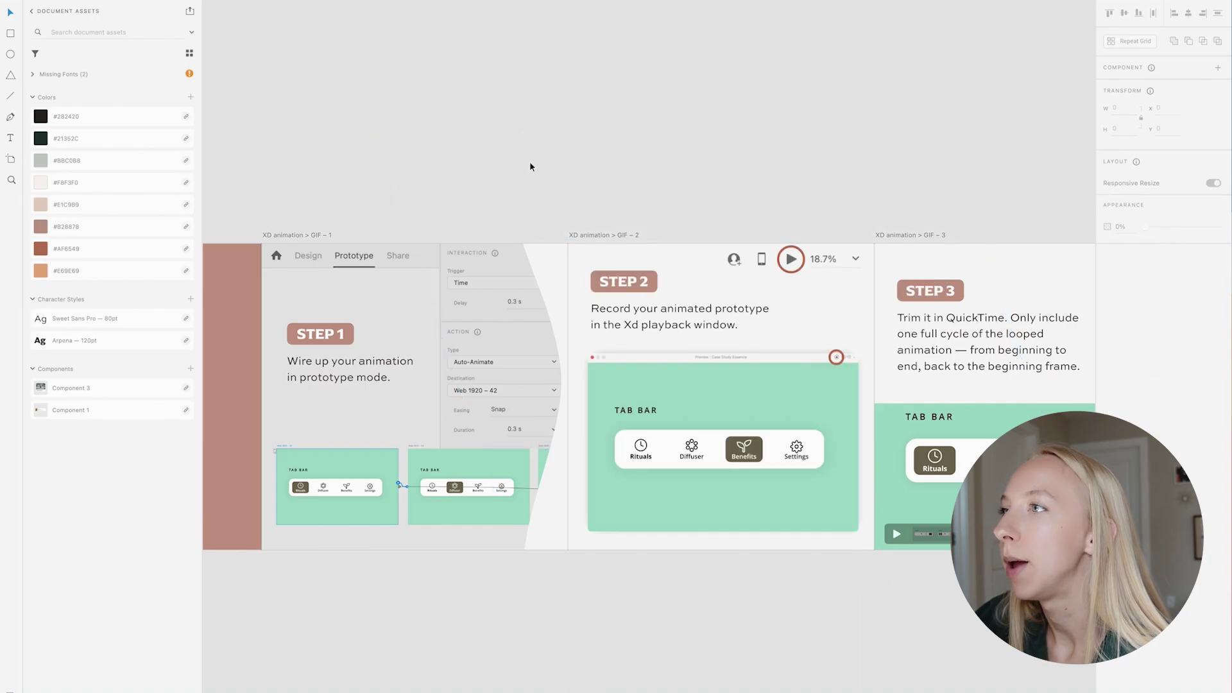
- Examine how the curved transition between the Step 1 and Step 2 slides looks within the whole carousel
scroll(530, 163, down, 2)
scroll(530, 163, up, 1)
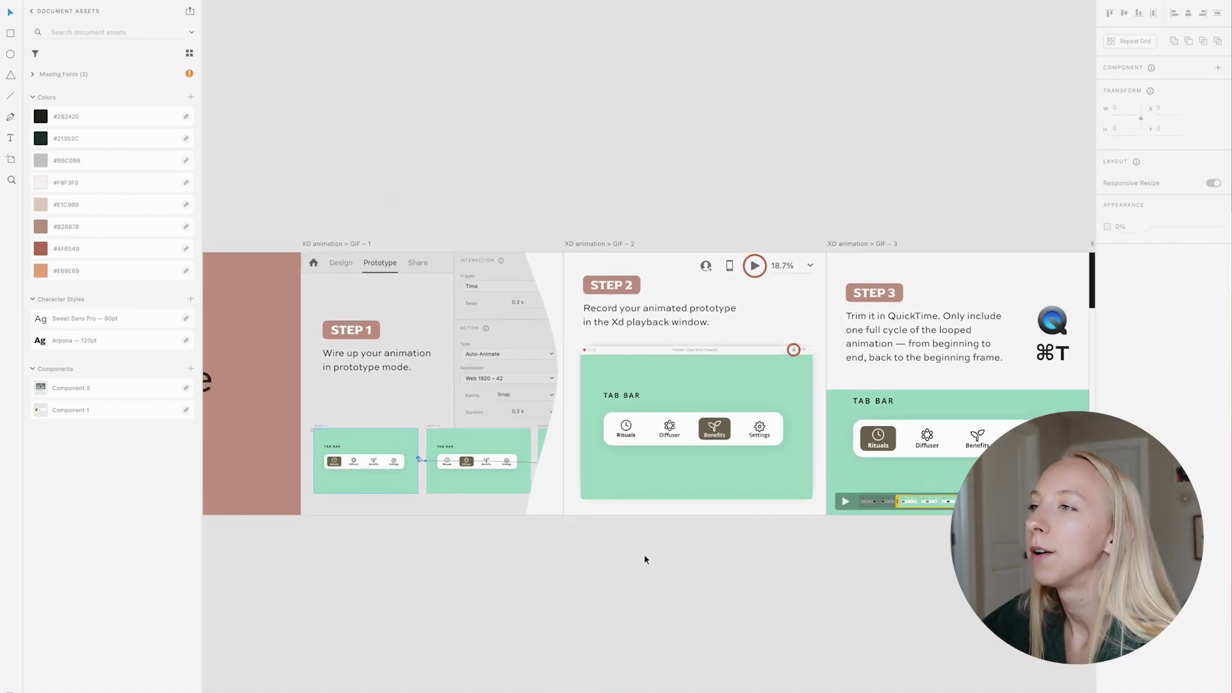
scroll(645, 554, down, 2)
scroll(720, 607, down, 3)
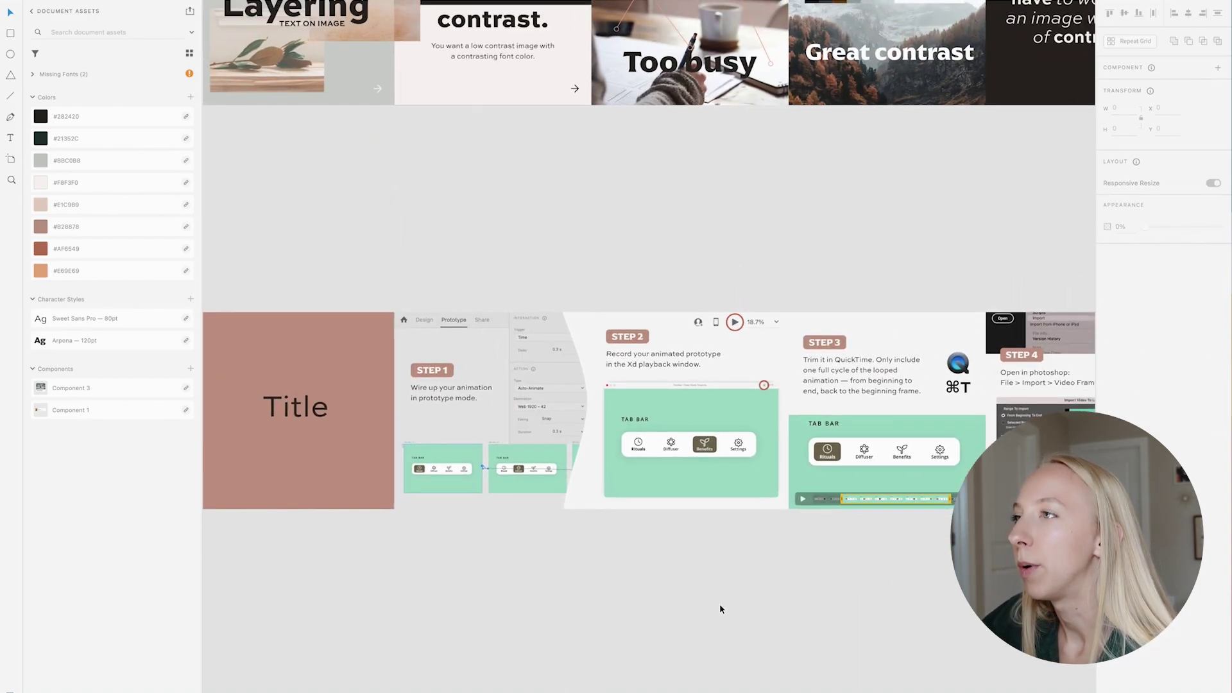
scroll(720, 609, up, 3)
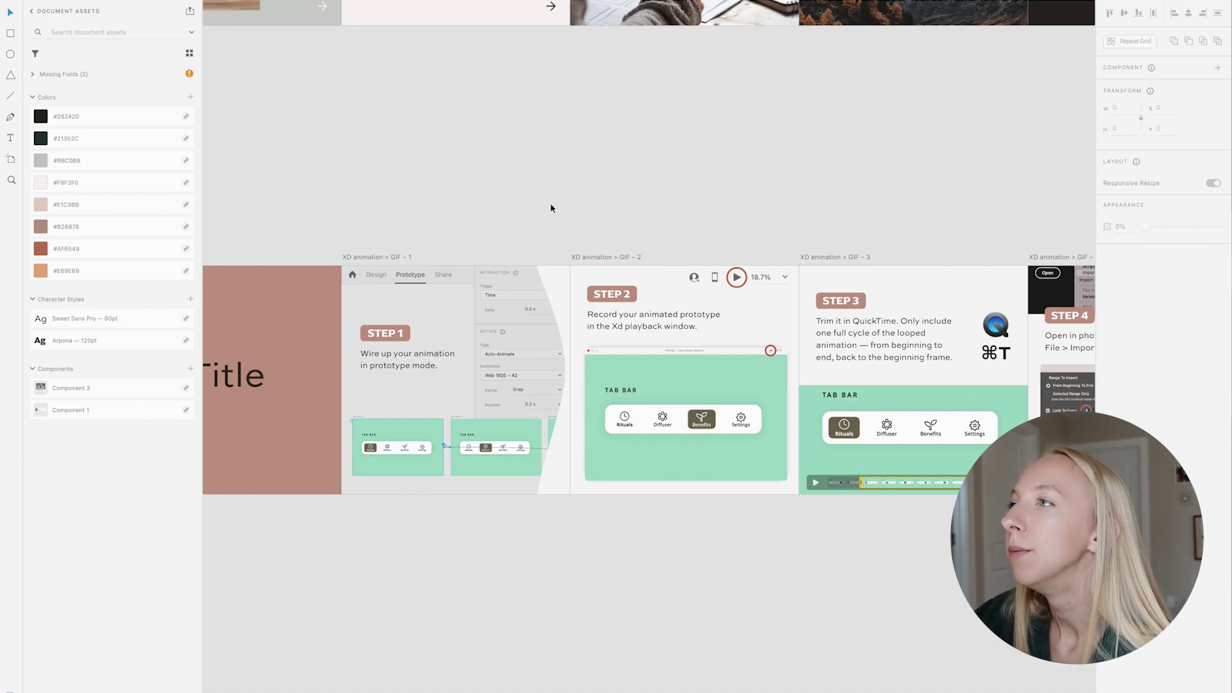
scroll(651, 334, right, 3)
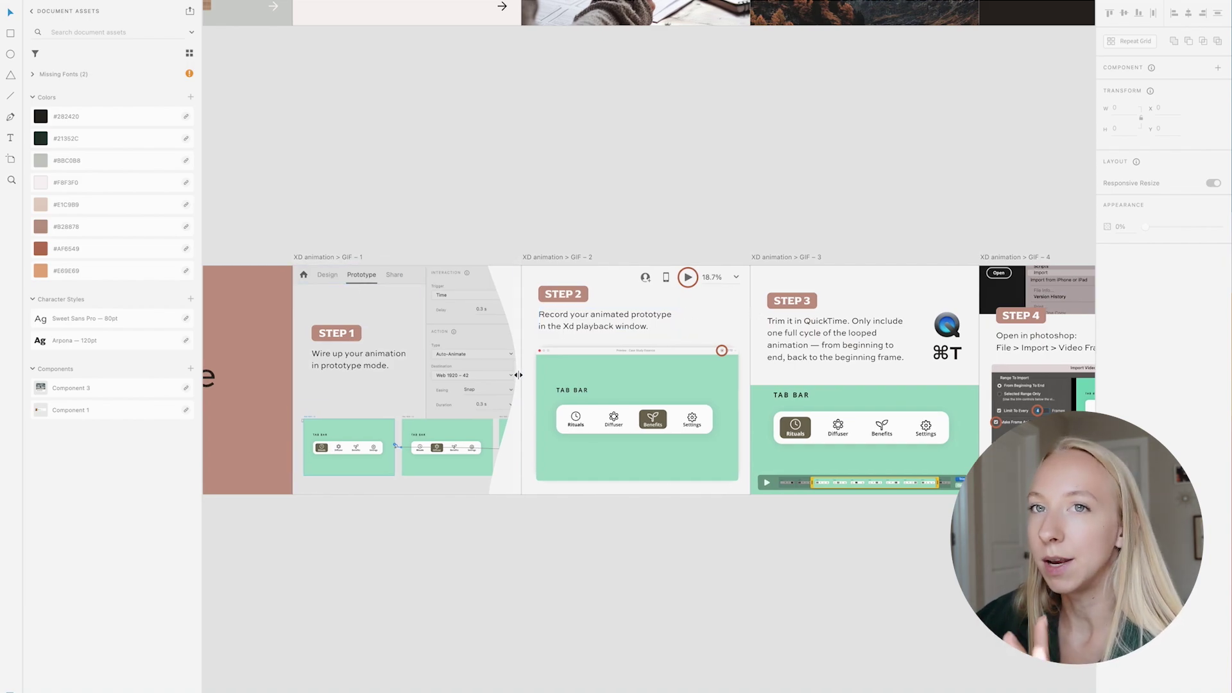
scroll(743, 335, right, 3)
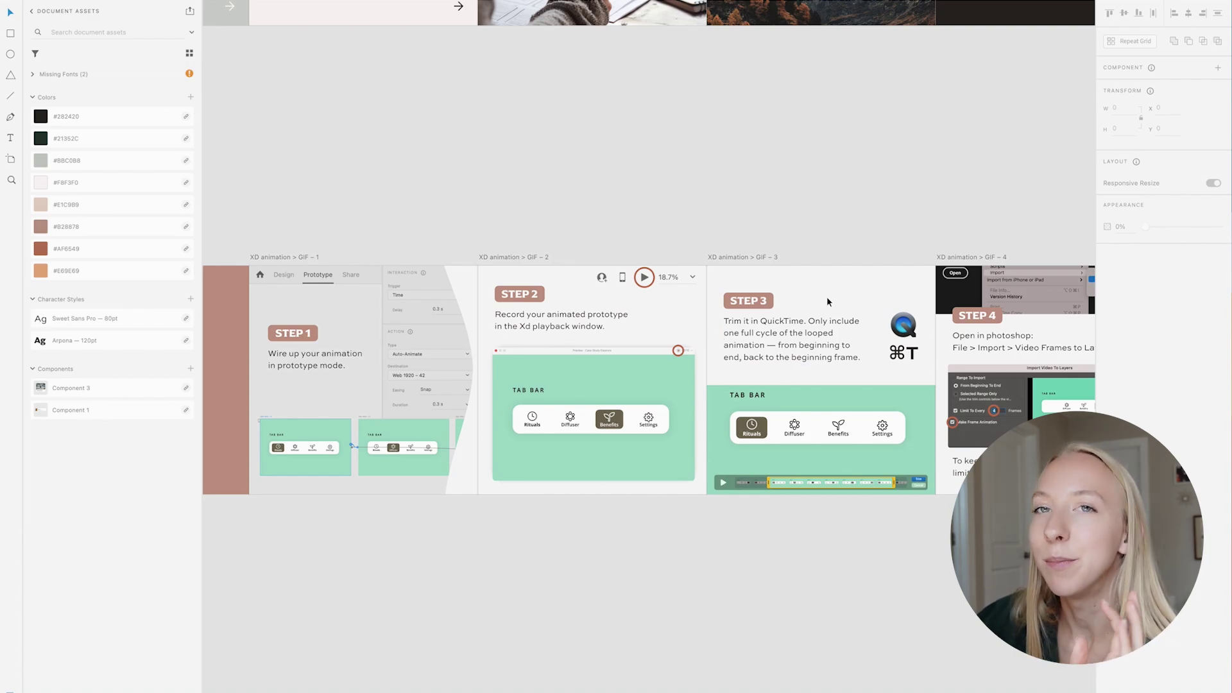
- Examine the screenshots, text layout and backgrounds of the Step 3, Step 4 and Step 5 slides
scroll(827, 296, right, 3)
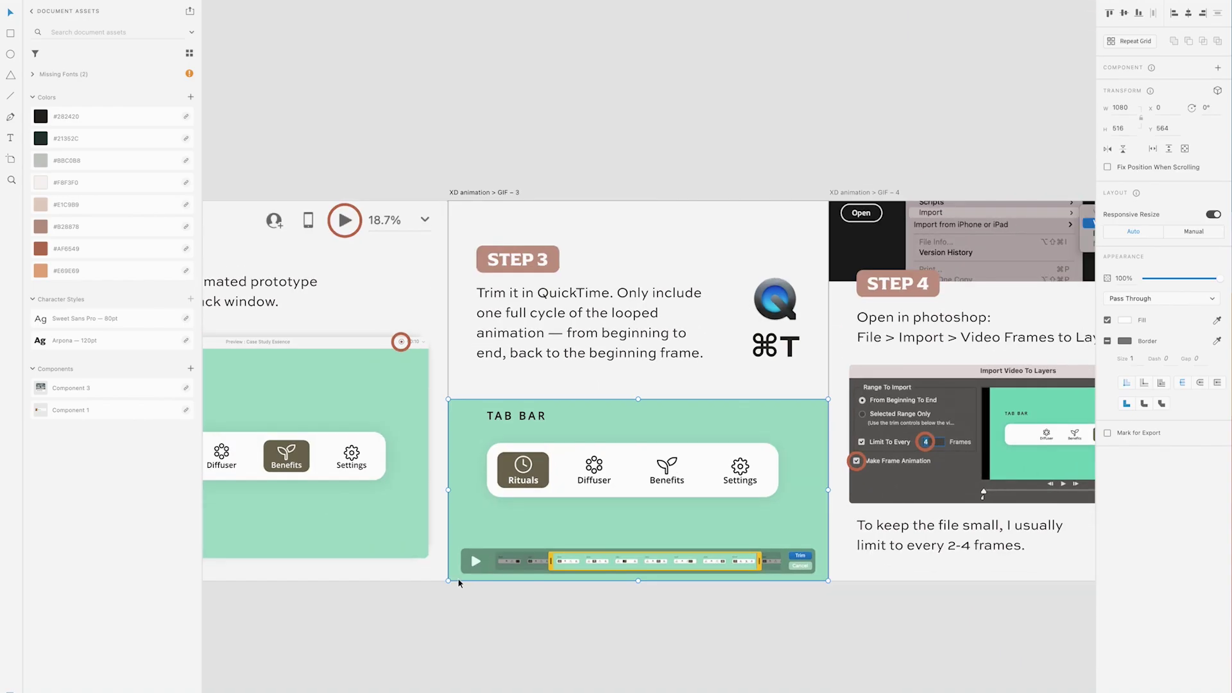
scroll(731, 399, down, 2)
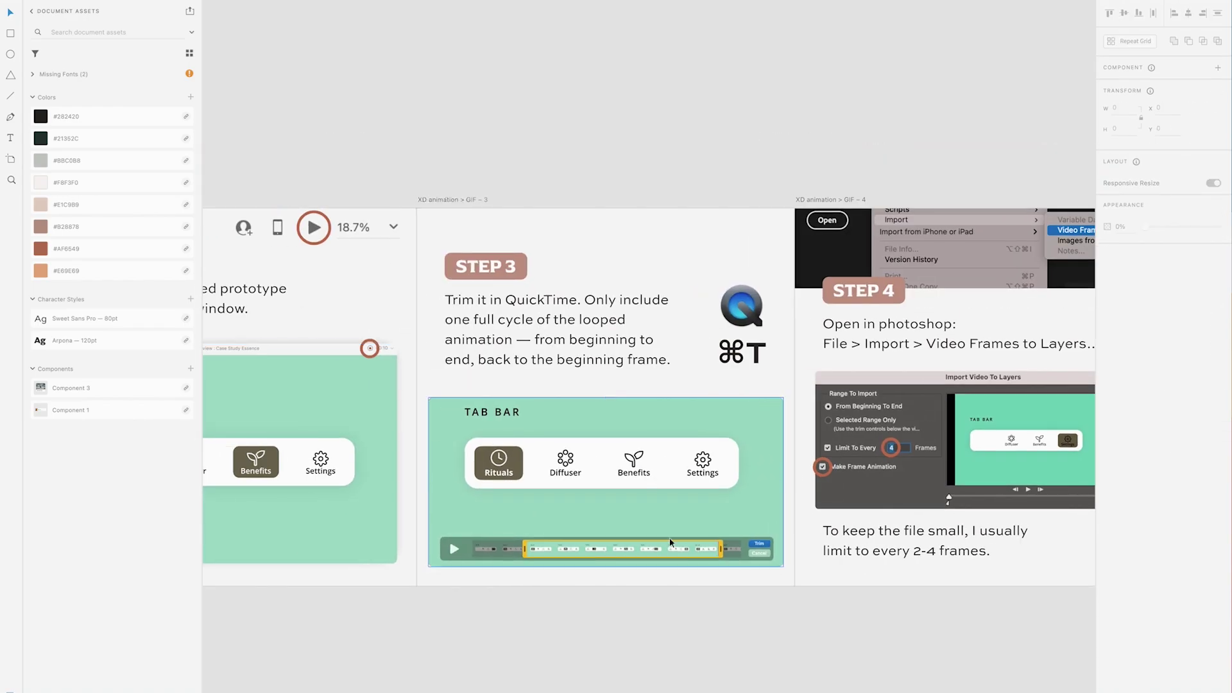
scroll(715, 308, down, 2)
scroll(820, 619, left, 3)
scroll(906, 437, right, 7)
scroll(906, 437, up, 2)
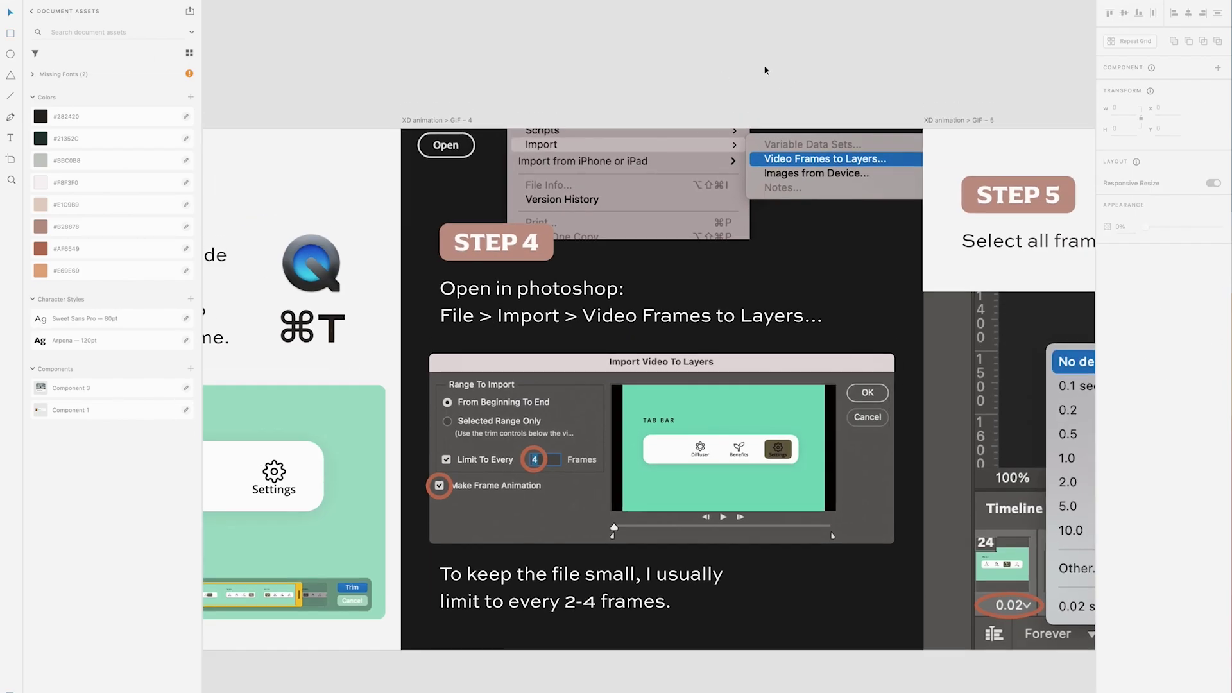
scroll(715, 310, down, 2)
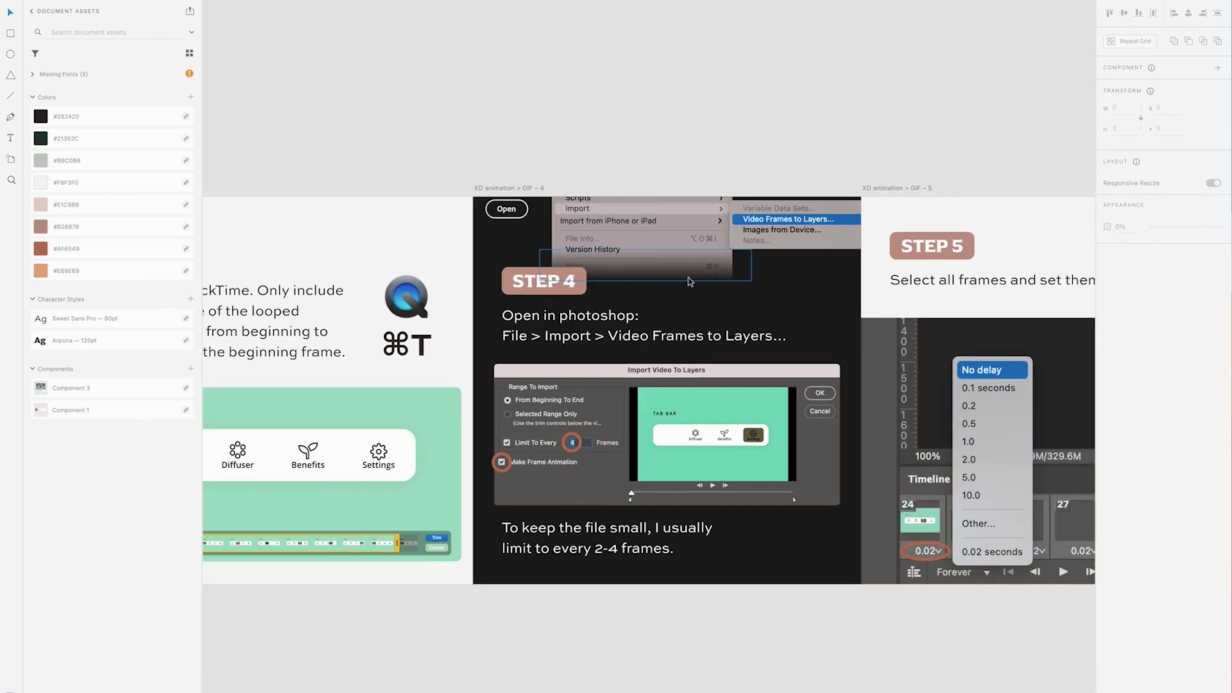
- Extend the Step 4 slide's black background into the Step 3 slide with a curved edge beside the QuickTime icon
scroll(797, 115, down, 1)
click(713, 270)
scroll(713, 270, up, 5)
click(716, 330)
scroll(717, 330, down, 8)
scroll(717, 330, up, 2)
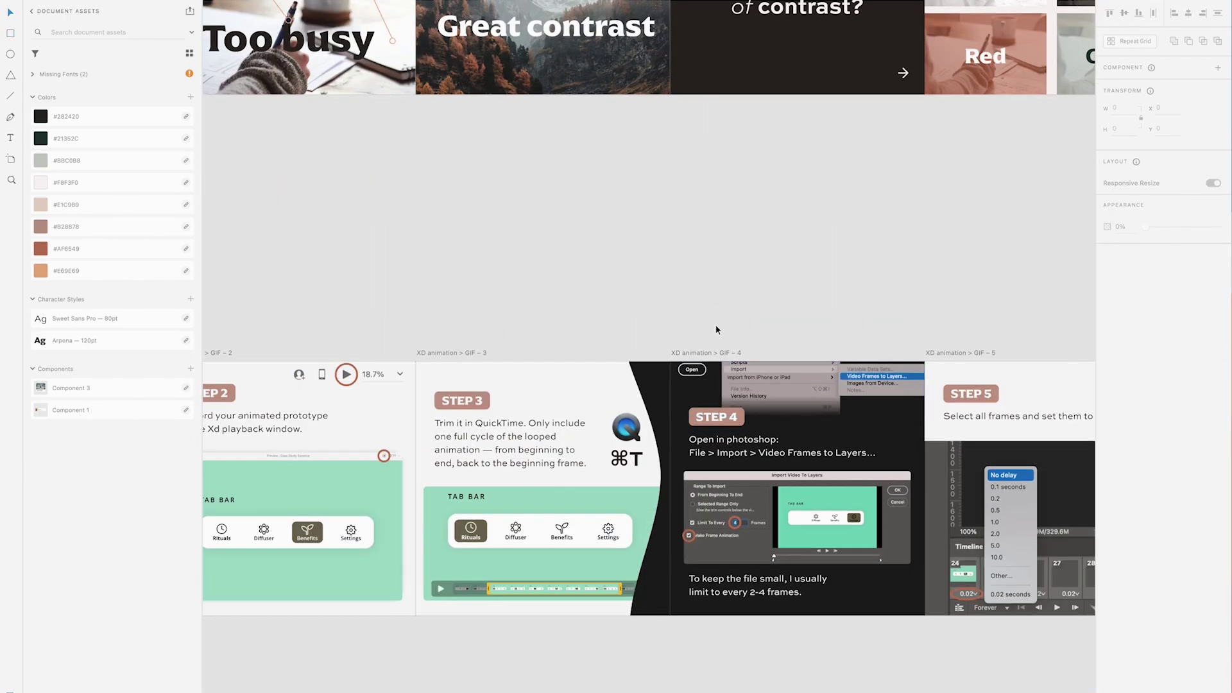
- Fill the Step 5 slide's background with dark grey around the timeline screenshot and turn its text white
scroll(716, 329, down, 3)
scroll(757, 308, up, 5)
scroll(780, 288, down, 2)
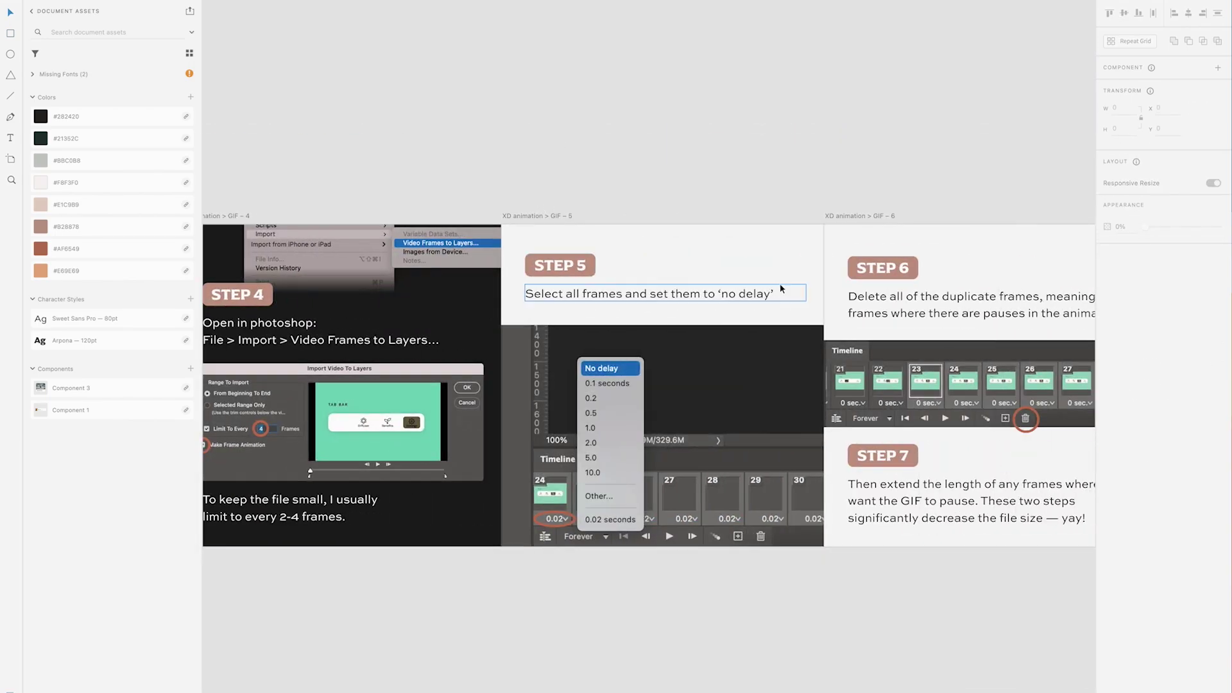
scroll(629, 190, down, 2)
scroll(638, 106, up, 1)
scroll(649, 239, down, 2)
click(649, 239)
scroll(956, 240, down, 4)
drag(957, 240, 1045, 183)
scroll(854, 283, up, 4)
- Place a dark grey blob over the border between the Step 4 and Step 5 slides, rotated to 341° and scaled to about 3130 × 3668
click(891, 465)
scroll(891, 466, up, 3)
scroll(344, 583, up, 2)
scroll(786, 511, down, 6)
click(786, 511)
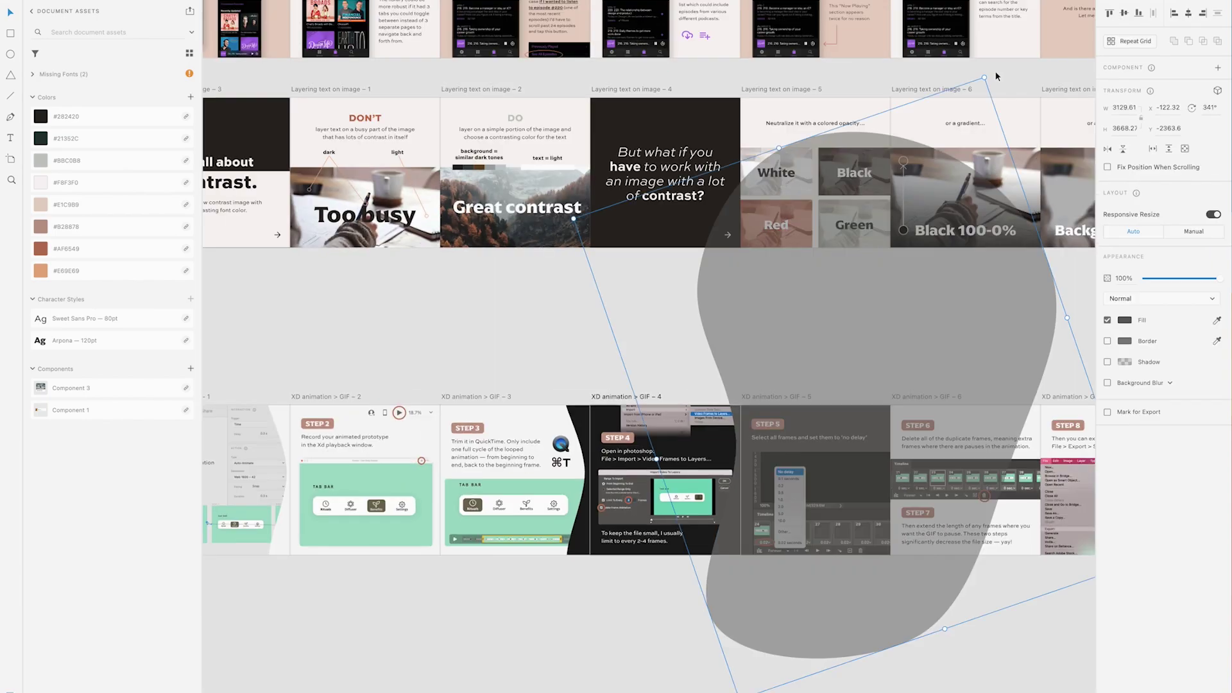
- Give the Step 5 slide's dark grey background a curved edge where it meets the light Step 6 slide
click(997, 77)
scroll(800, 484, up, 4)
scroll(649, 577, down, 8)
click(804, 500)
scroll(803, 500, up, 8)
click(719, 646)
scroll(567, 483, right, 3)
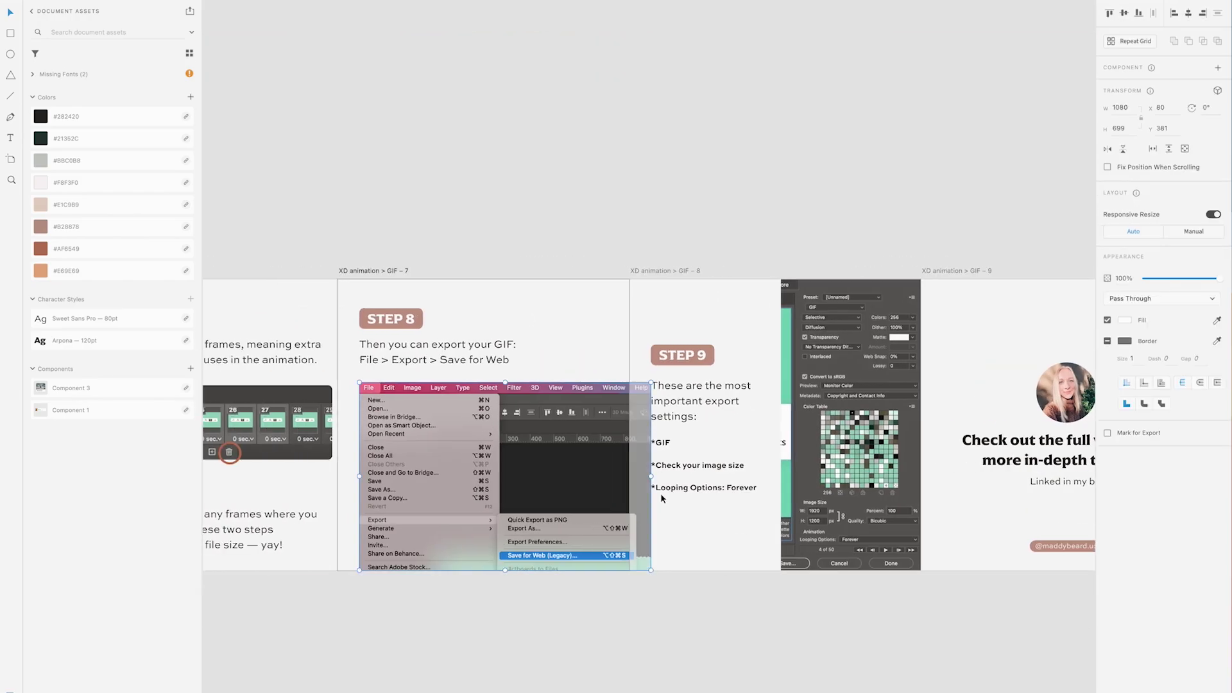
- Crop the Step 8 menu screenshot down to the Export submenu with Save for Web, about 896 × 201
drag(626, 436, 651, 645)
scroll(690, 477, down, 4)
drag(538, 423, 538, 569)
- Arrange the Step 8 label and text above the menu screenshot, with the screenshot in line with the timeline screenshot
scroll(619, 477, down, 3)
drag(618, 604, 619, 325)
scroll(687, 383, up, 2)
drag(688, 382, 398, 212)
- Shift the Step 6 timeline screenshot across the border into the Step 8 slide, and move the Step 8 text and menu screenshot to make room
drag(616, 329, 689, 373)
click(640, 309)
scroll(640, 309, left, 2)
drag(425, 388, 468, 387)
drag(724, 448, 727, 499)
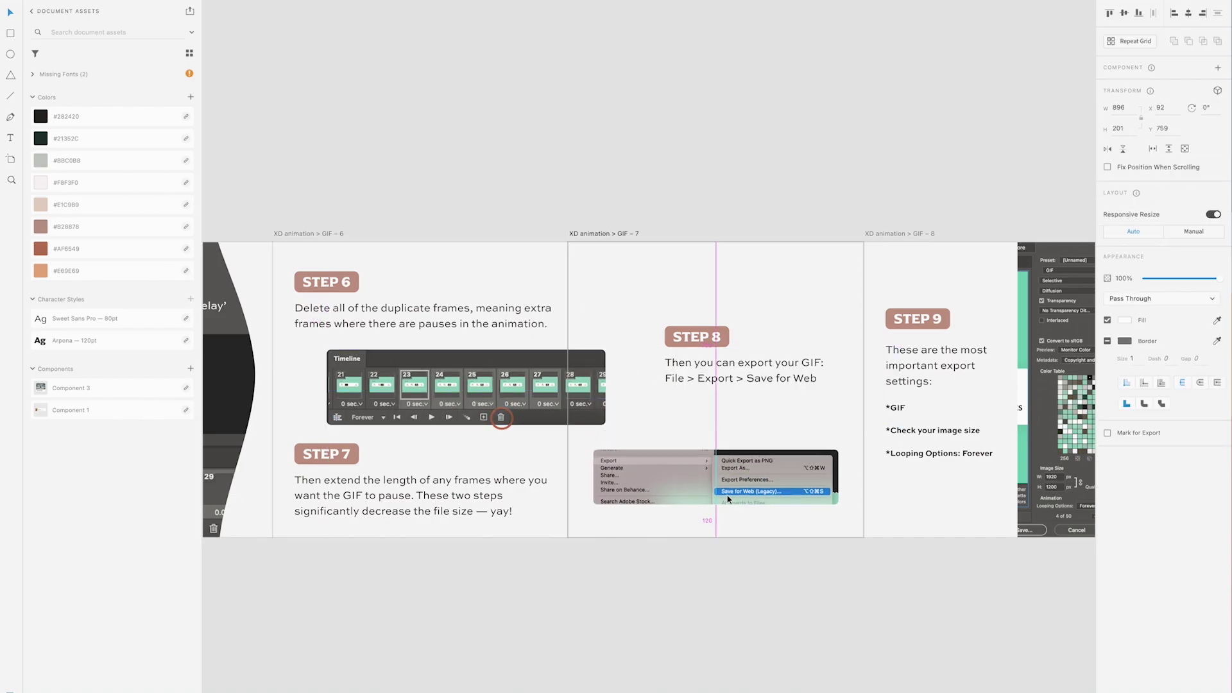
drag(696, 347, 679, 380)
click(657, 310)
scroll(657, 310, left, 2)
scroll(734, 302, right, 3)
scroll(735, 302, down, 2)
scroll(734, 302, left, 1)
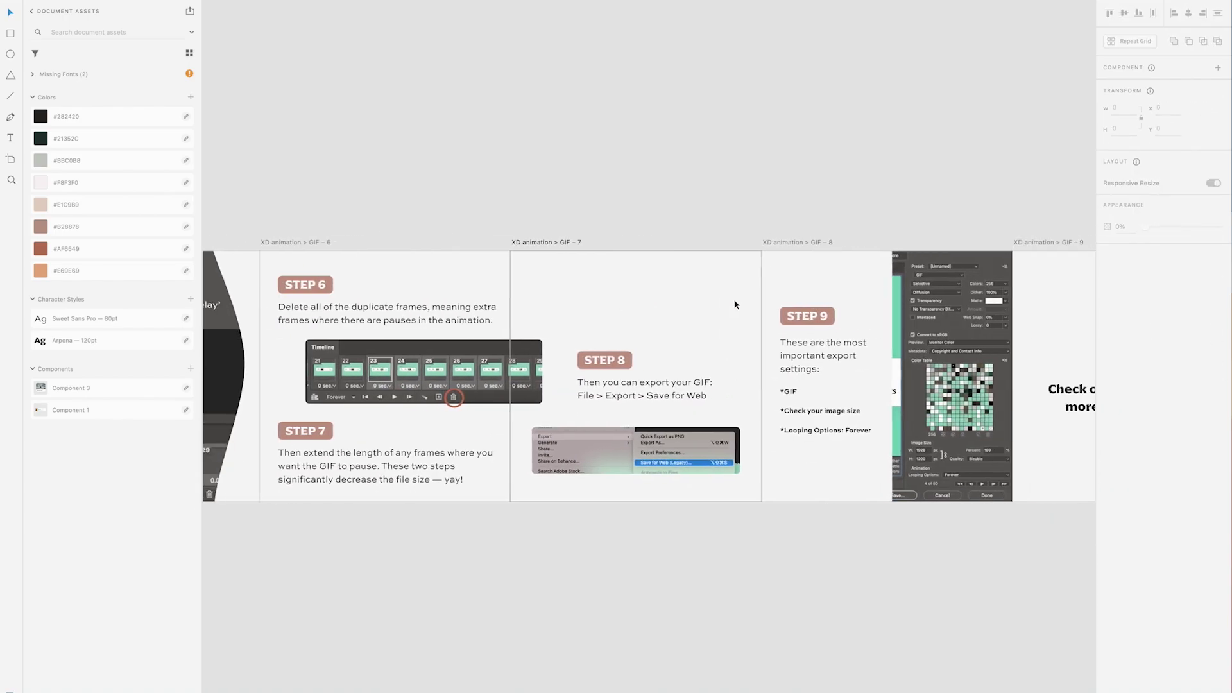
- Try duplicating the Step 8 label and text below the menu screenshot and relabelling the copy as Step 9
scroll(735, 305, down, 2)
drag(667, 411, 631, 347)
drag(674, 466, 683, 428)
drag(607, 329, 606, 451)
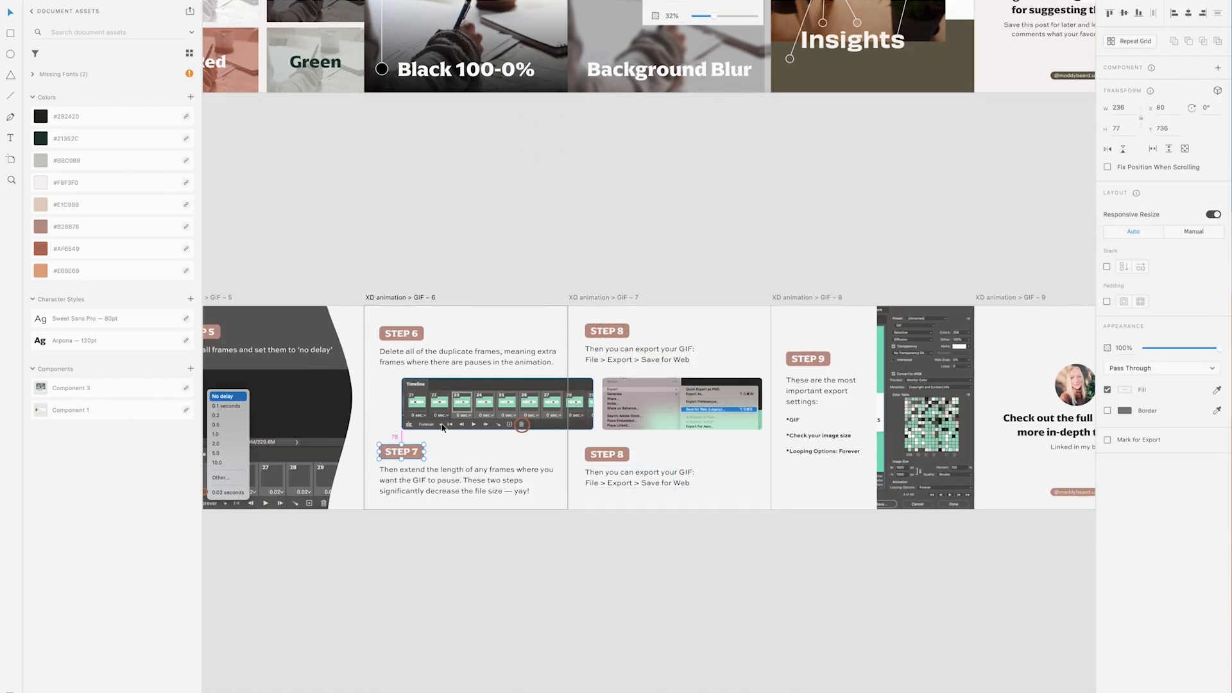
double_click(622, 451)
text(9)
scroll(686, 514, up, 2)
scroll(708, 565, down, 3)
- Move the export settings screenshot to the Step 9 slide's left edge and fill the slide with the screenshot's dark grey, using white text
drag(859, 468, 742, 468)
click(726, 352)
key(i)
click(726, 385)
scroll(660, 520, up, 3)
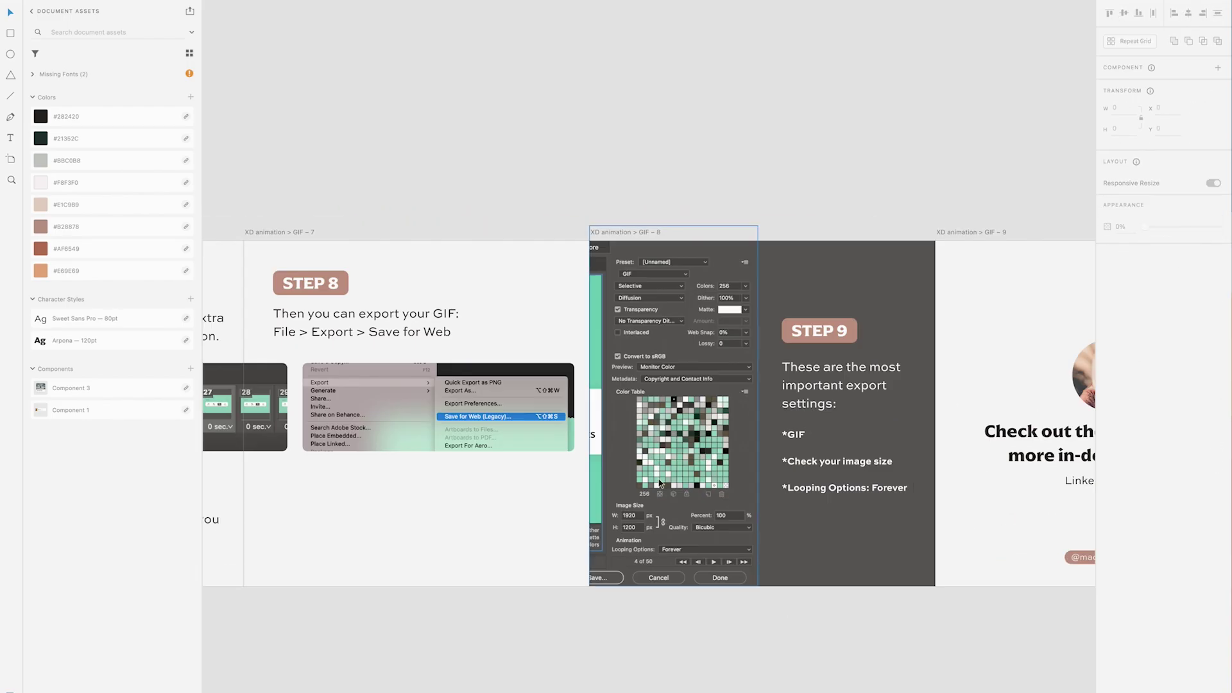
- Curve the Step 9 slide's grey background into both neighbouring slides, using a blob of about 1911 × 2240 rotated to 199° in sampled grey
key(r)
drag(591, 241, 613, 583)
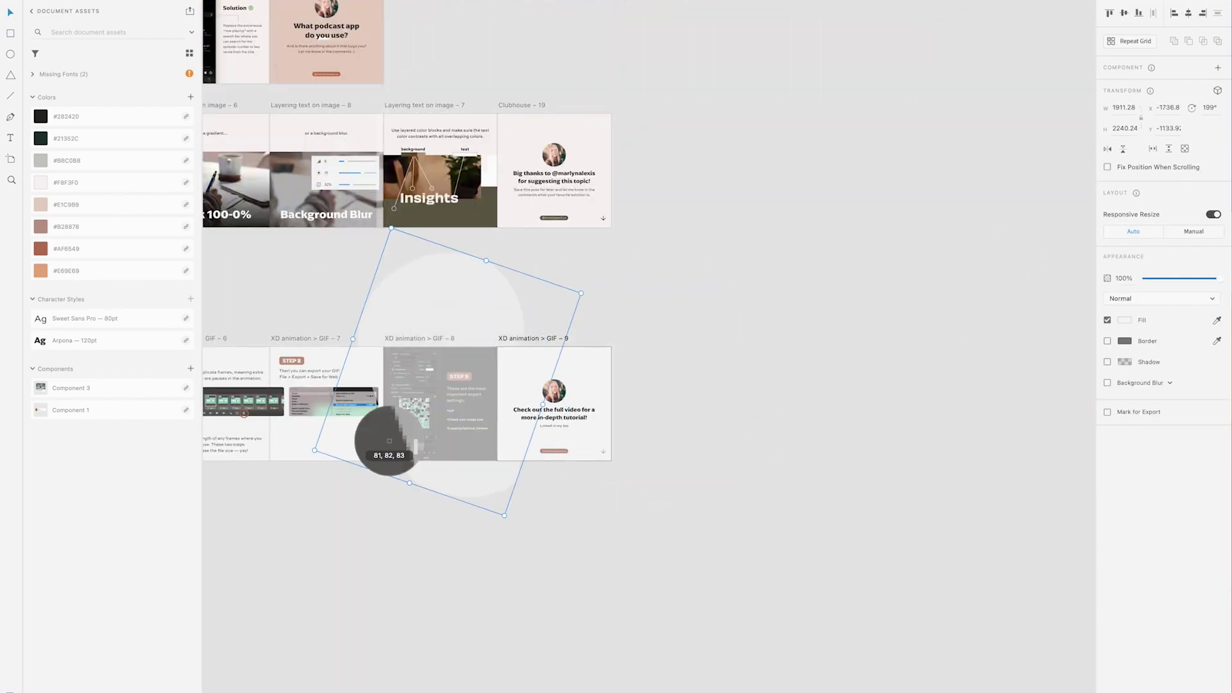
scroll(626, 553, up, 3)
scroll(626, 552, right, 2)
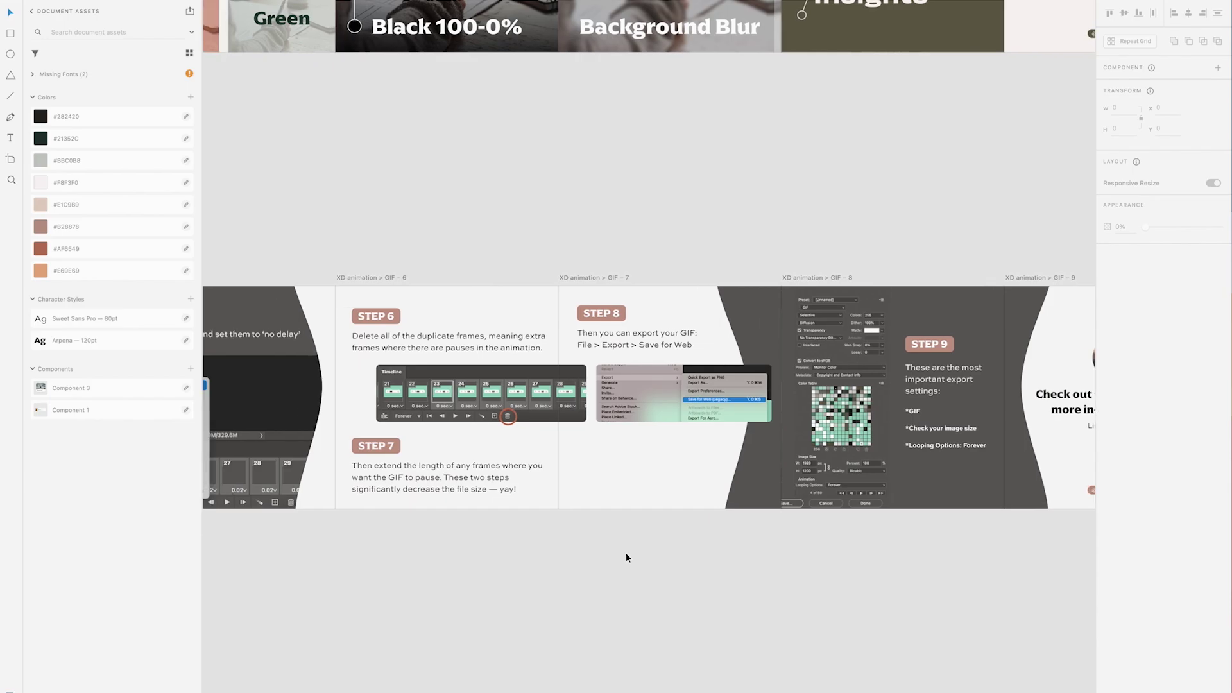
- Examine how the curved transitions and alternating backgrounds flow across all the step slides of the carousel
scroll(708, 498, up, 4)
scroll(724, 596, down, 6)
scroll(784, 573, right, 3)
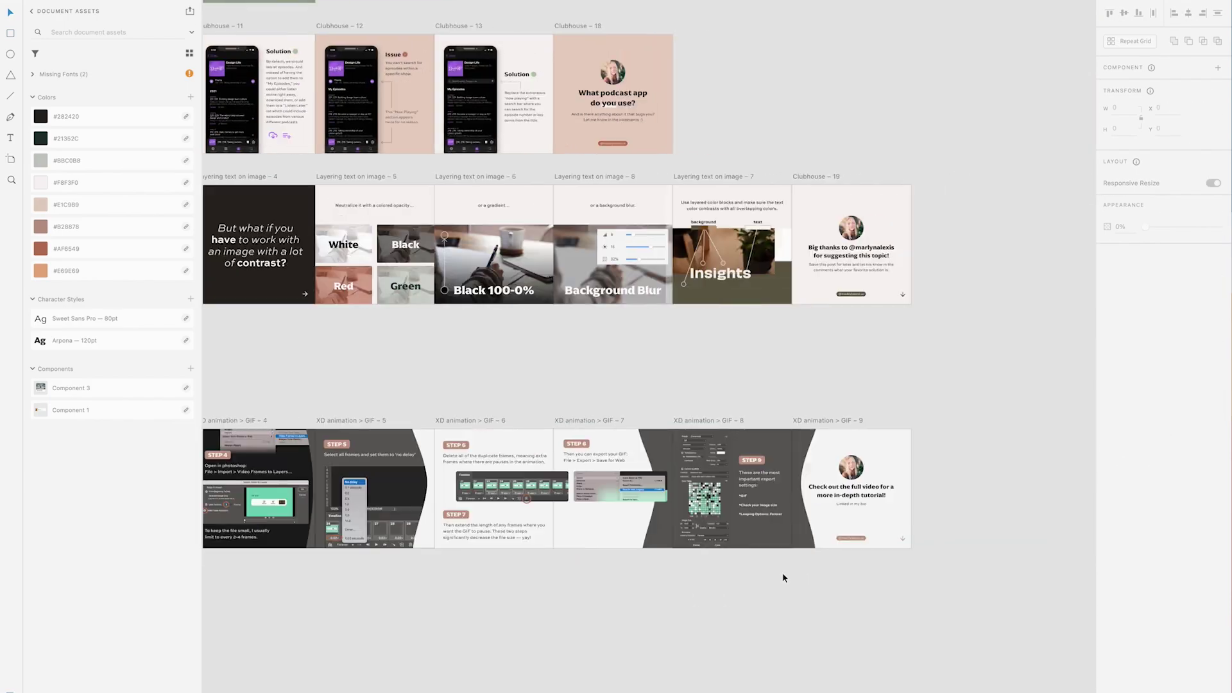
scroll(783, 572, left, 4)
scroll(694, 574, up, 3)
scroll(693, 573, down, 5)
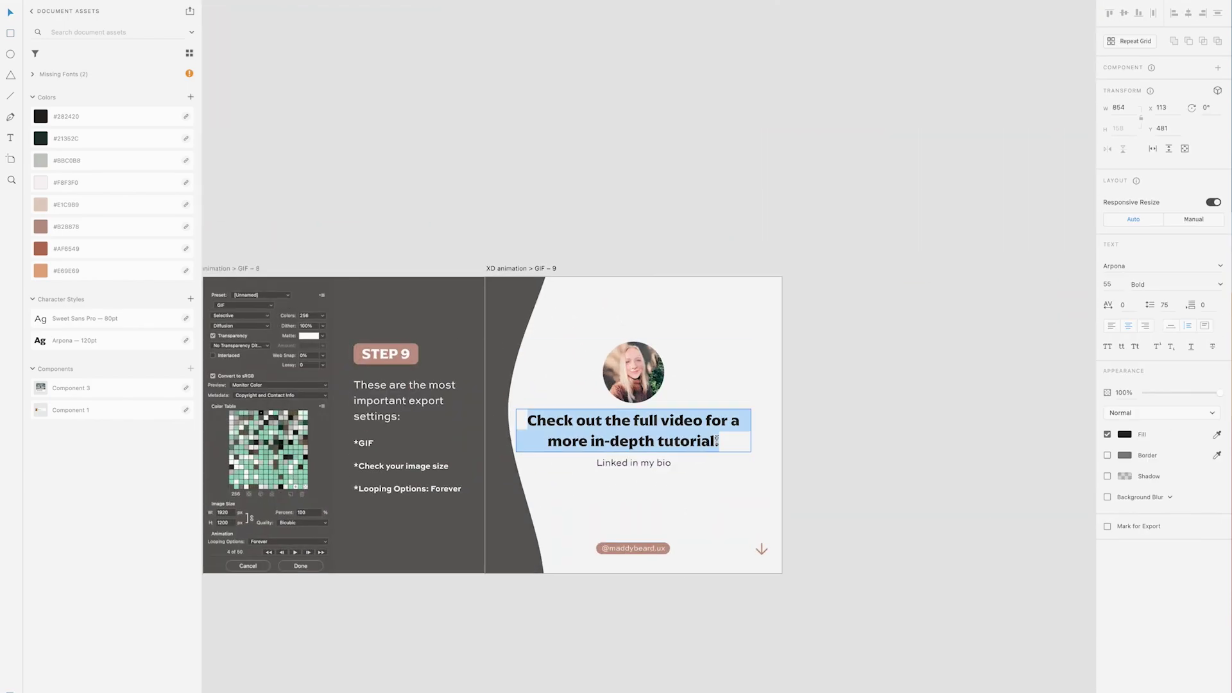
click(844, 500)
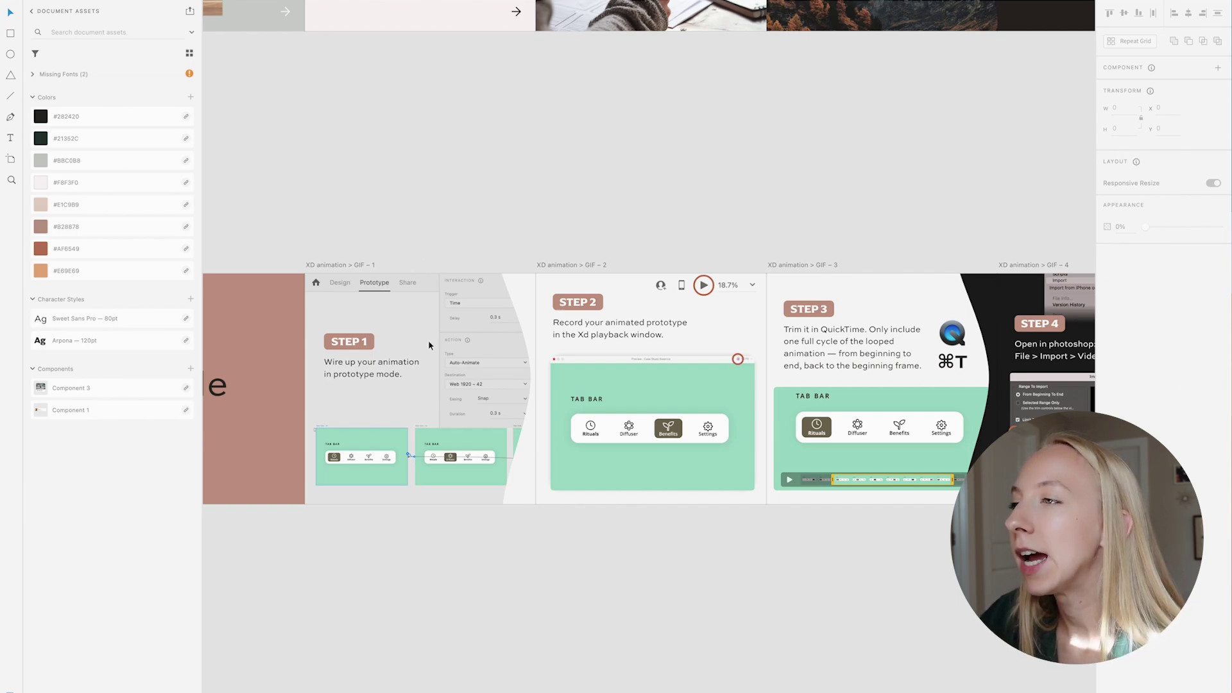
scroll(430, 345, right, 8)
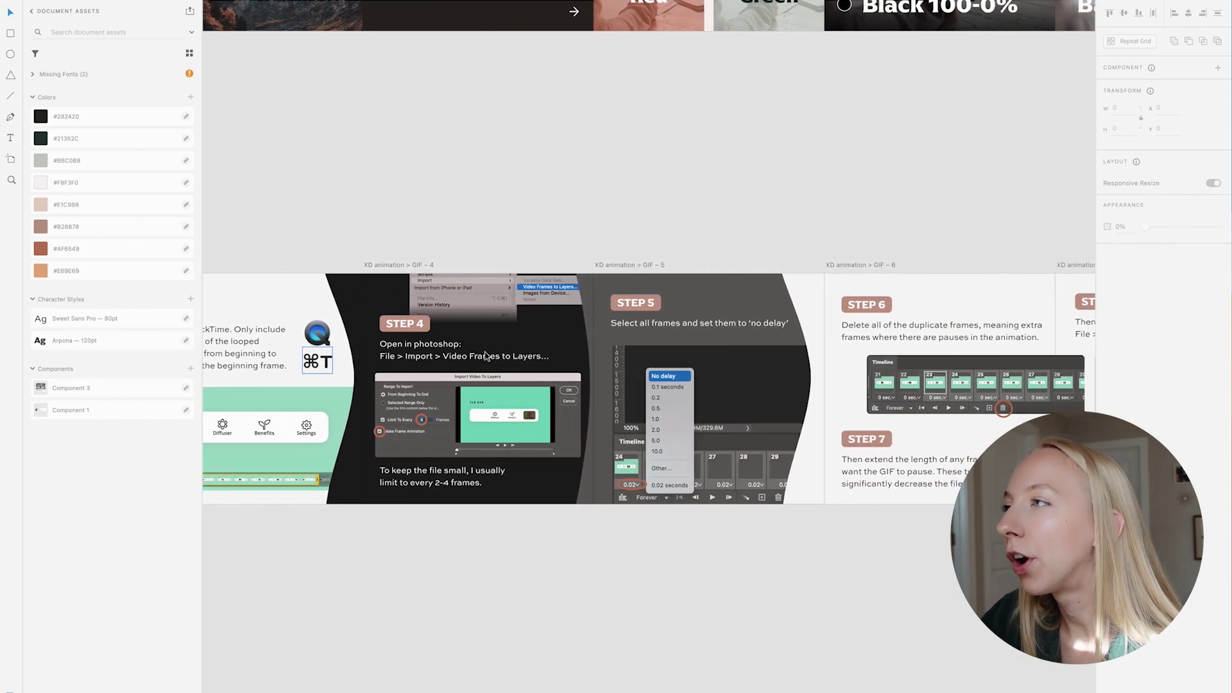
scroll(485, 356, right, 8)
scroll(486, 355, left, 6)
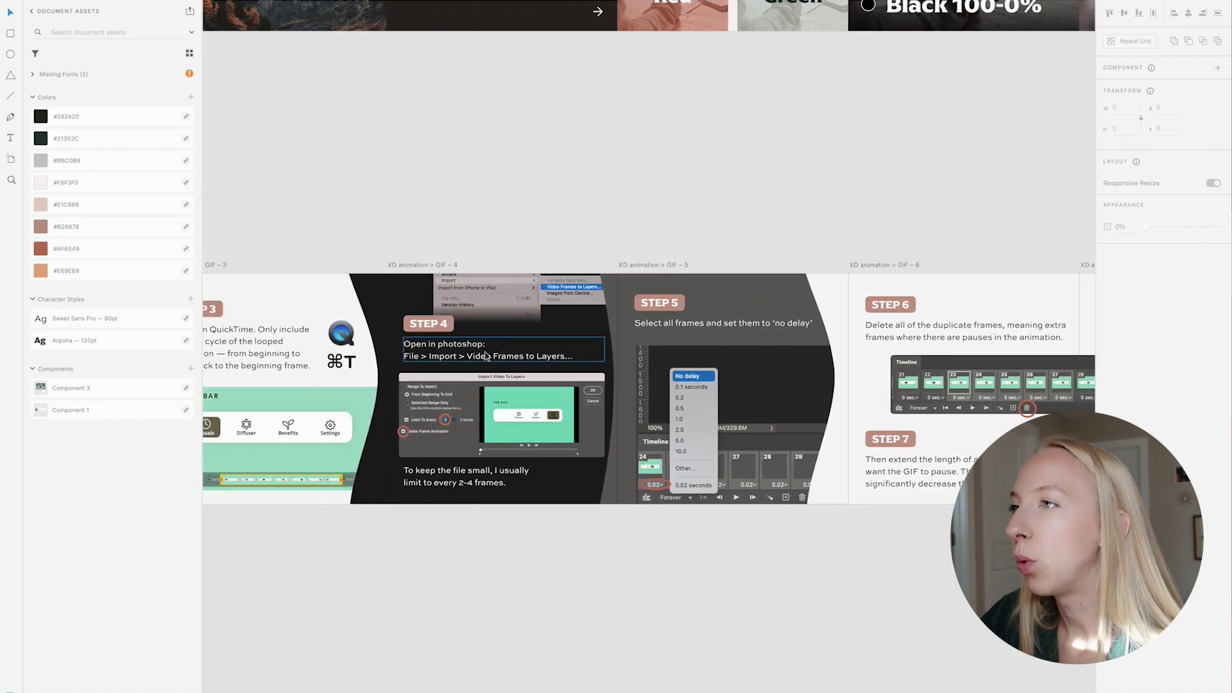
scroll(285, 398, left, 3)
scroll(638, 430, left, 3)
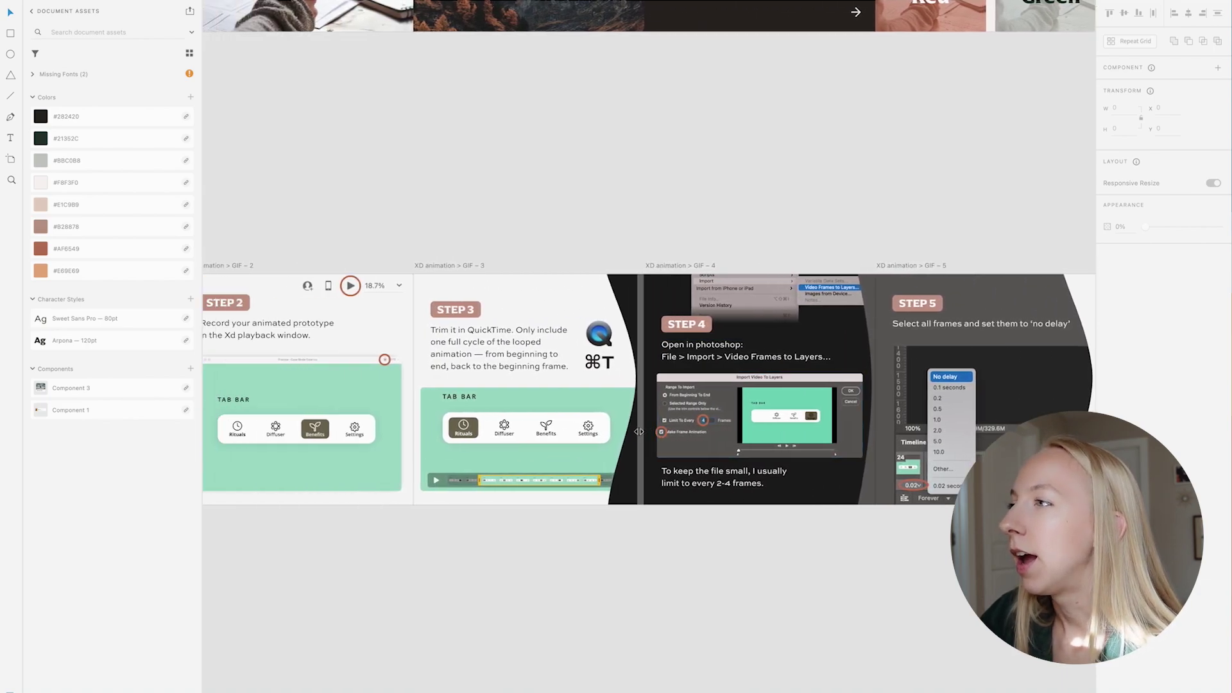
scroll(639, 432, left, 3)
scroll(680, 407, left, 1)
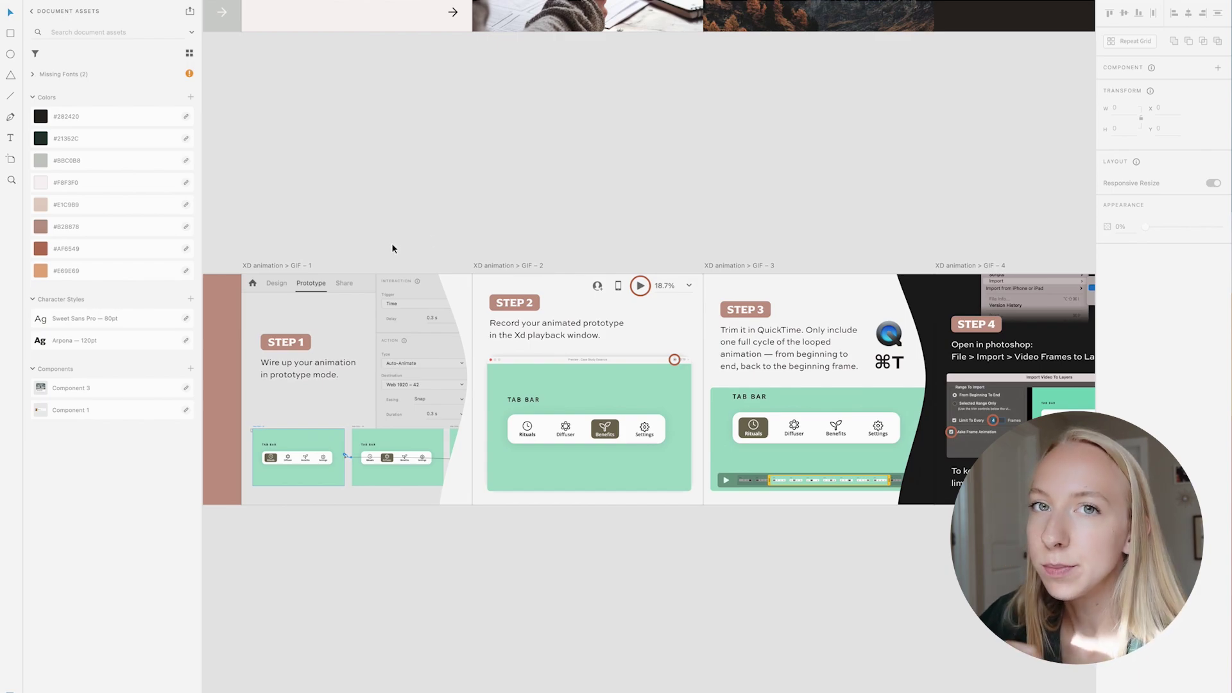
- Inspect the blob behind the transition between Steps 1 and 2, and how the title slide sits beside the Step 1 slide
click(447, 279)
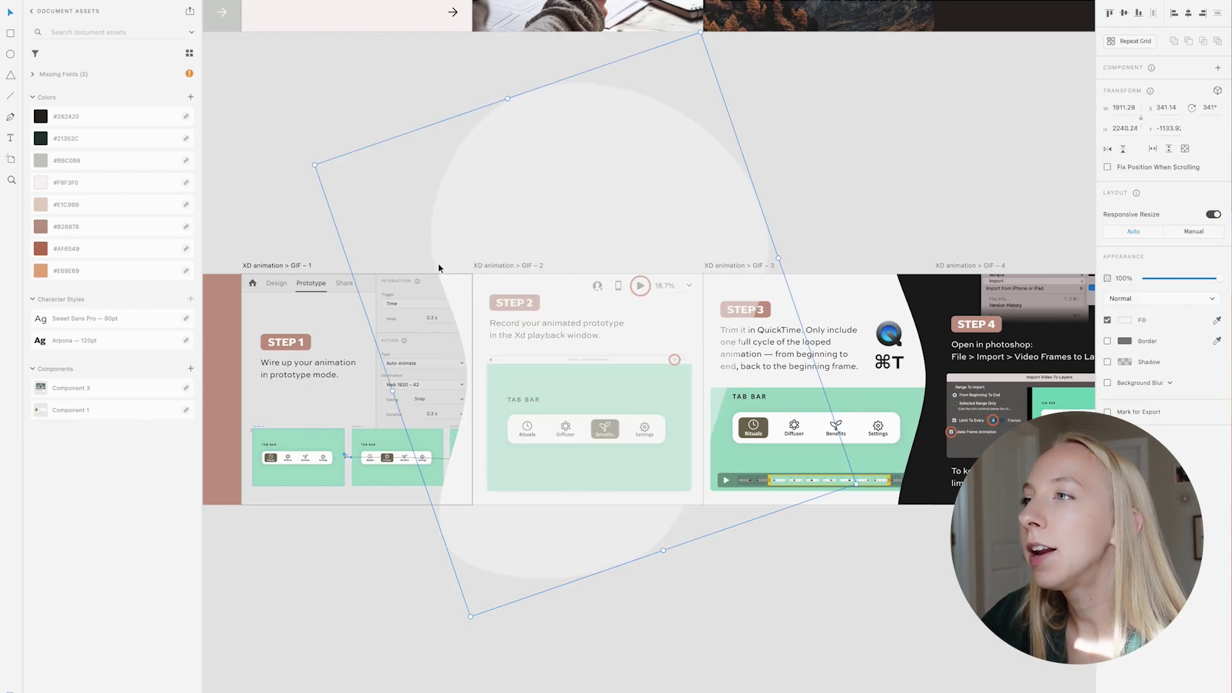
click(432, 568)
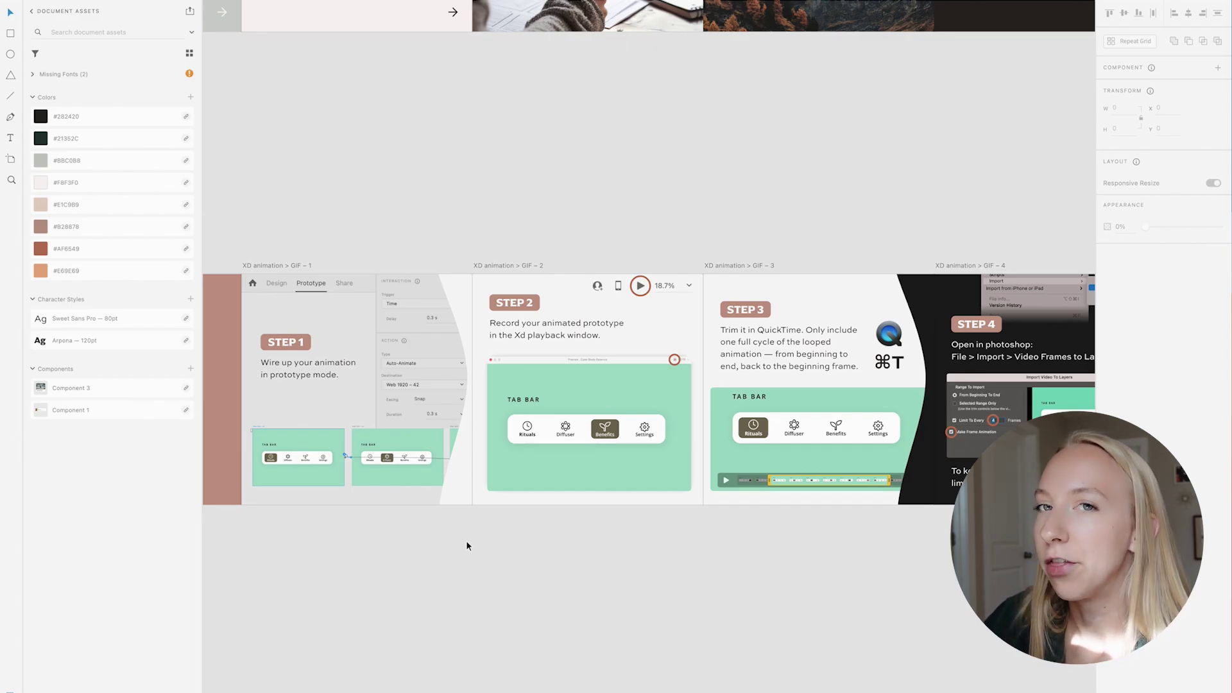
scroll(466, 540, up, 5)
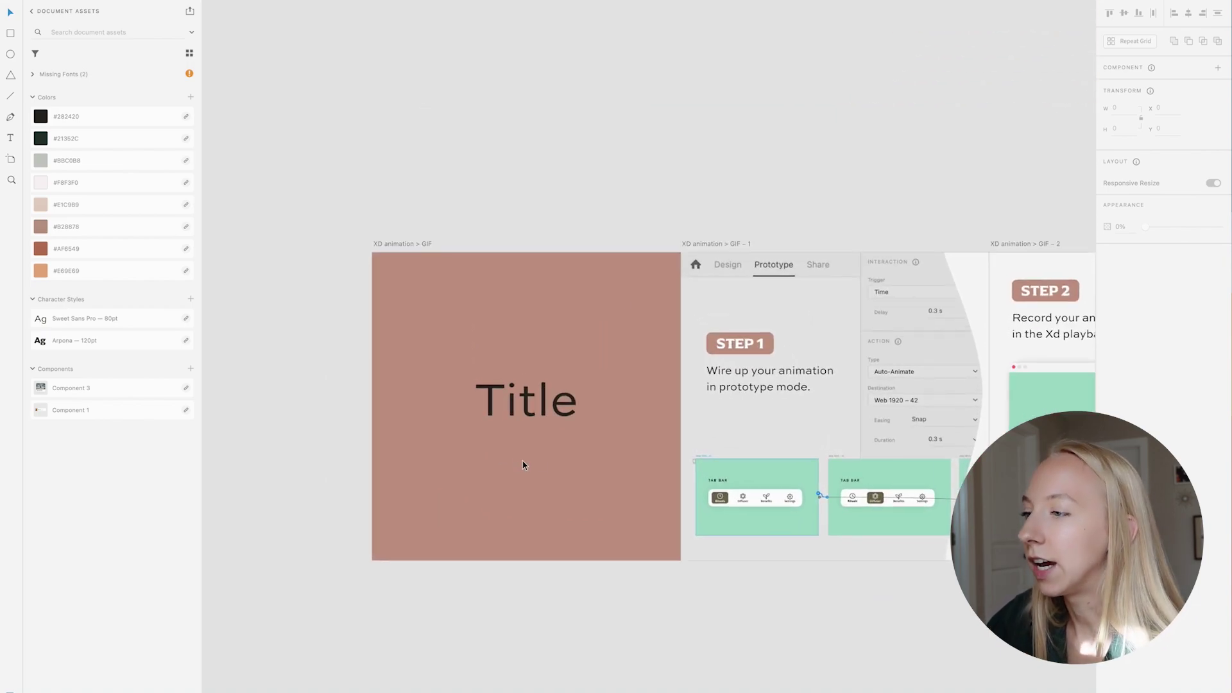
scroll(565, 411, down, 3)
scroll(565, 410, up, 3)
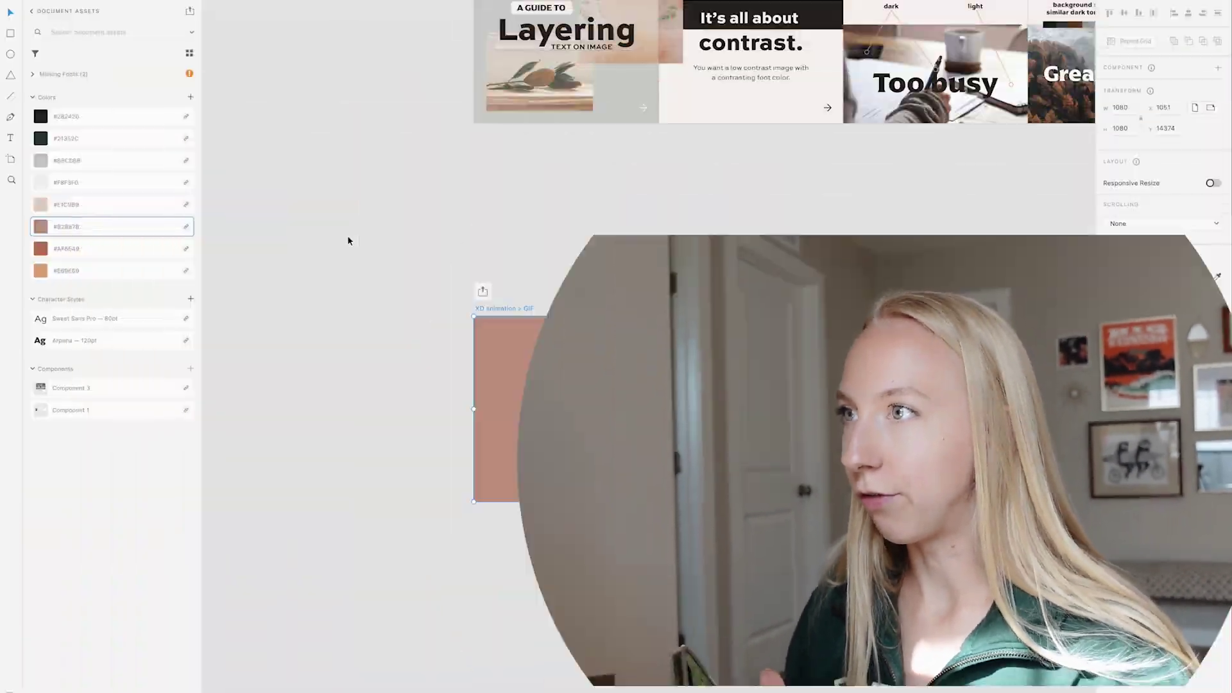
scroll(457, 279, right, 4)
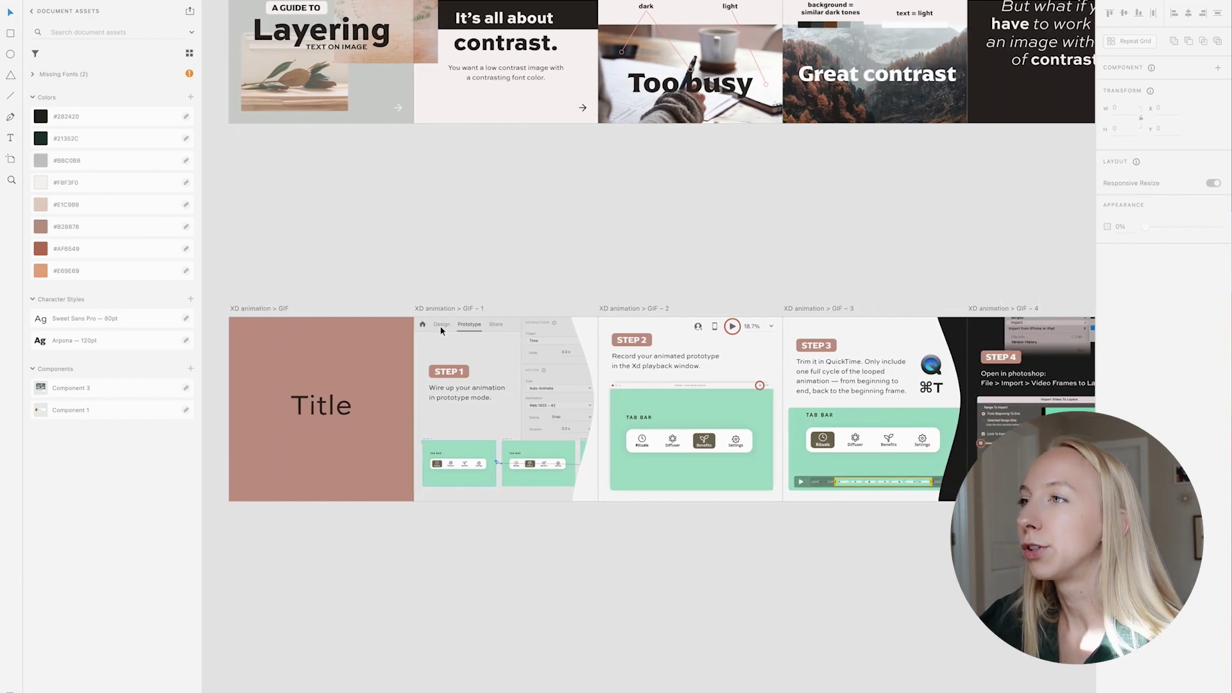
scroll(461, 373, up, 5)
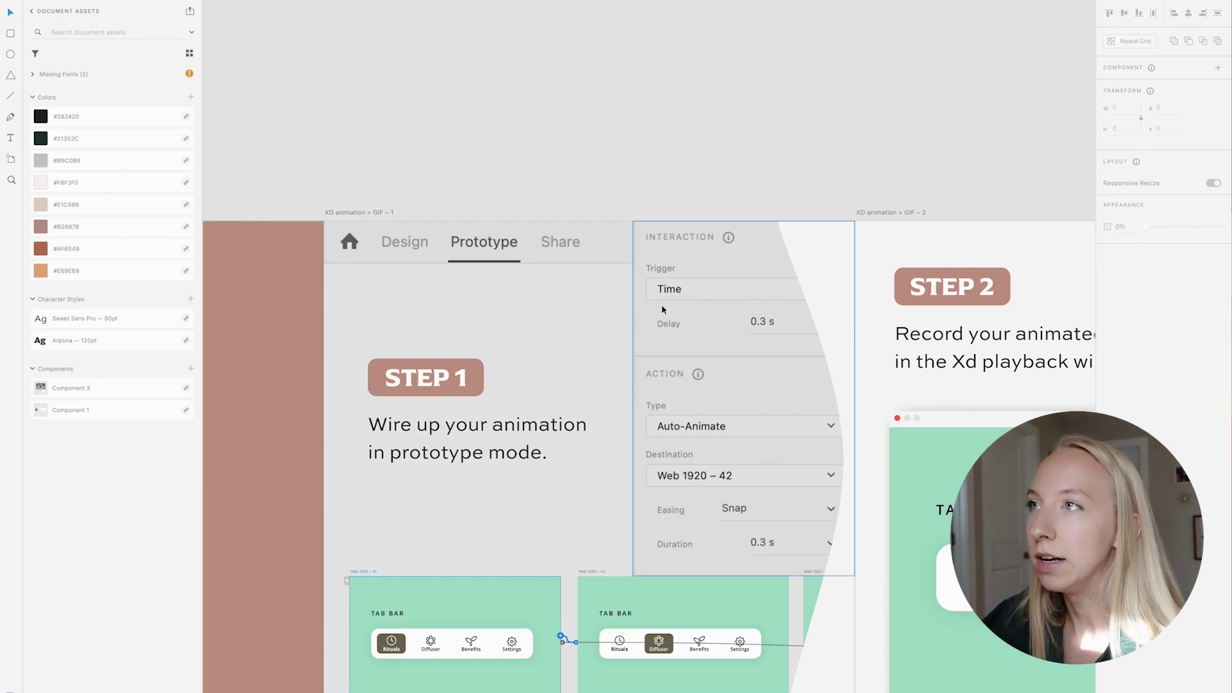
scroll(660, 310, down, 5)
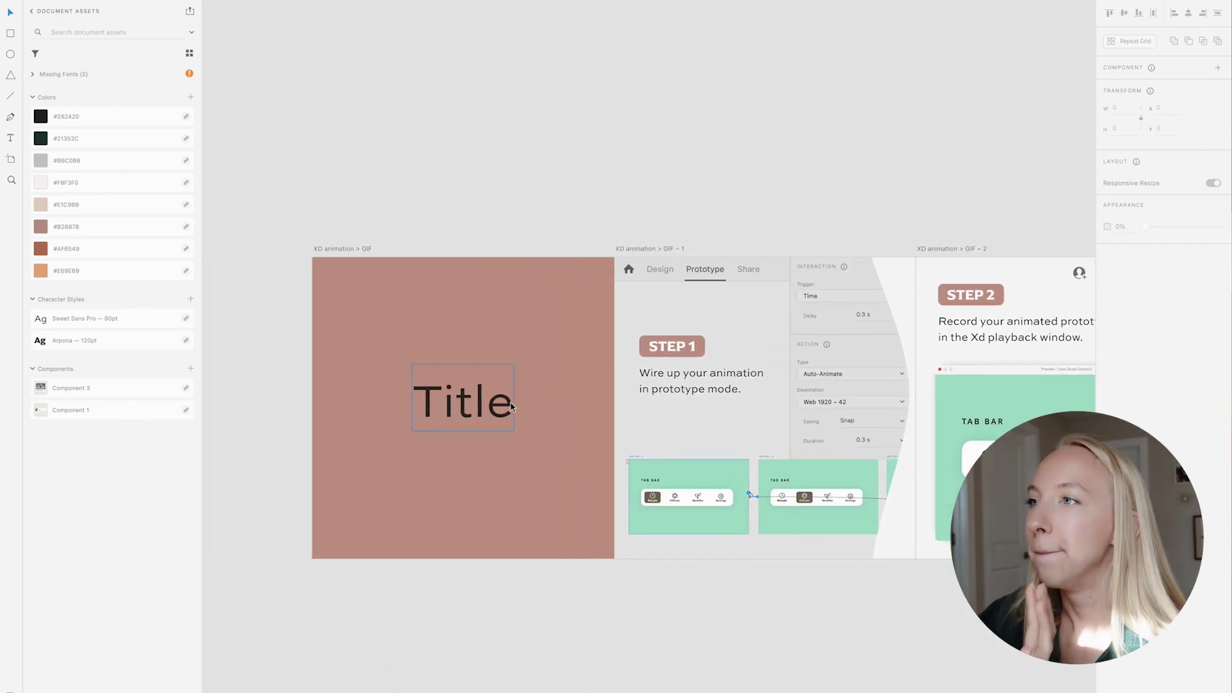
- Review the cover slides of the Layering text on image and Podcast App carousels as references for the title slide
click(512, 406)
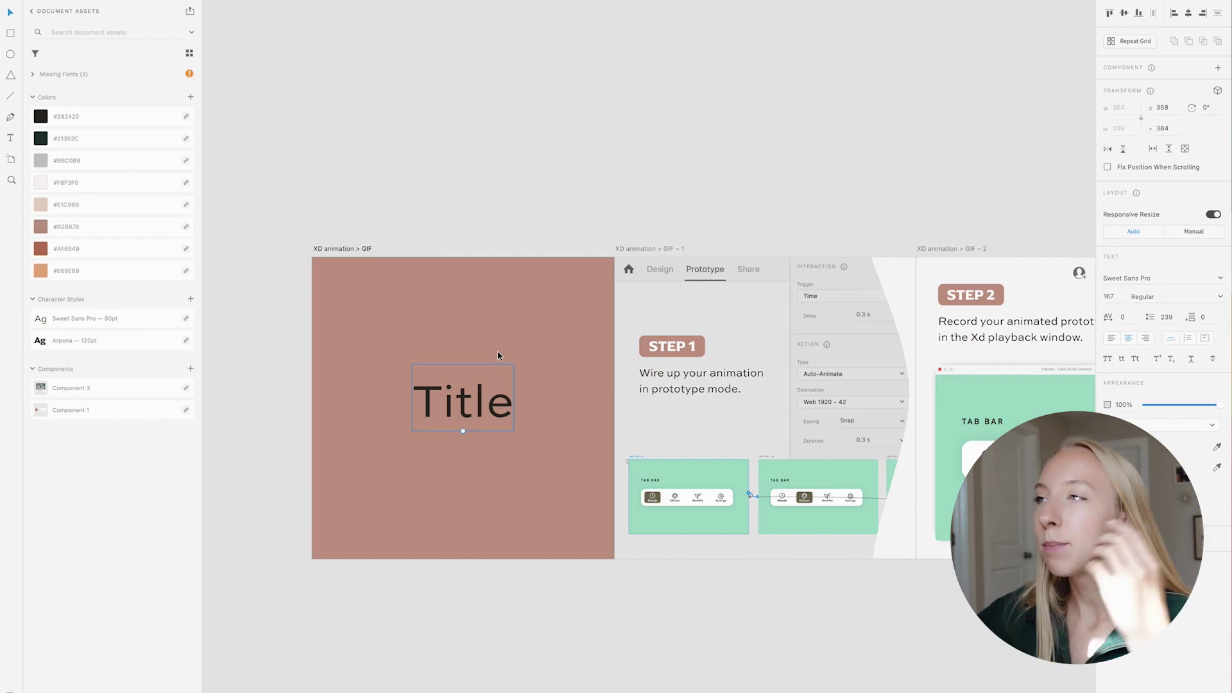
scroll(498, 351, down, 5)
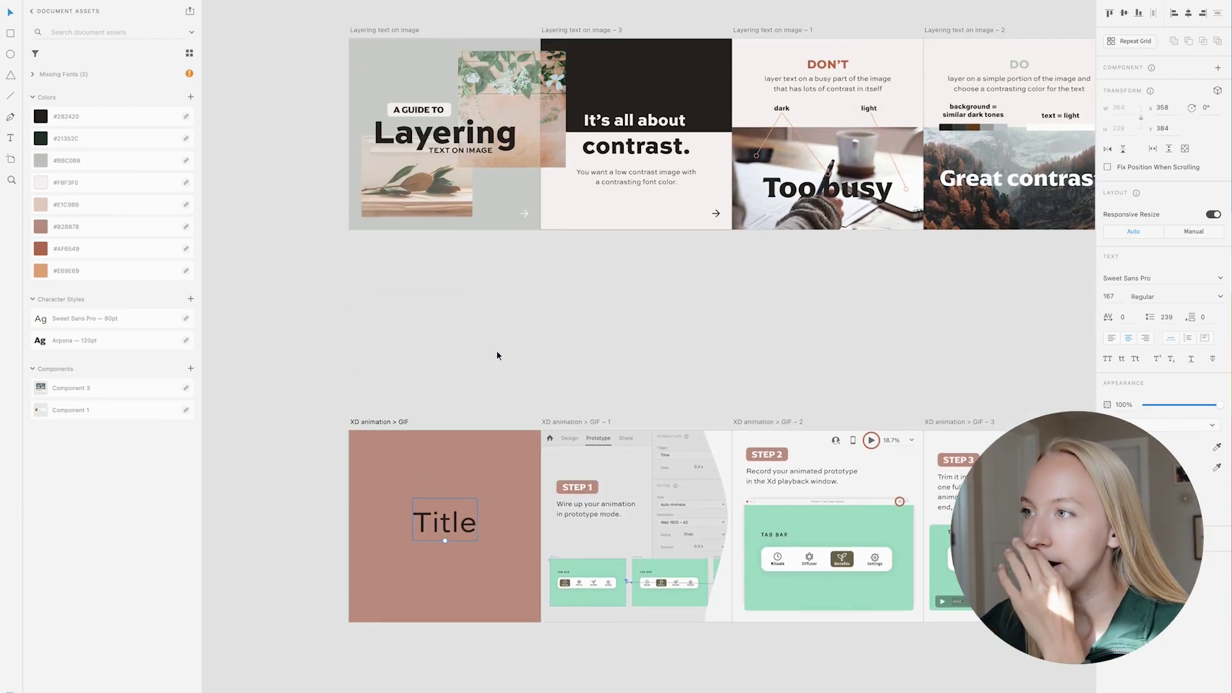
scroll(497, 354, up, 3)
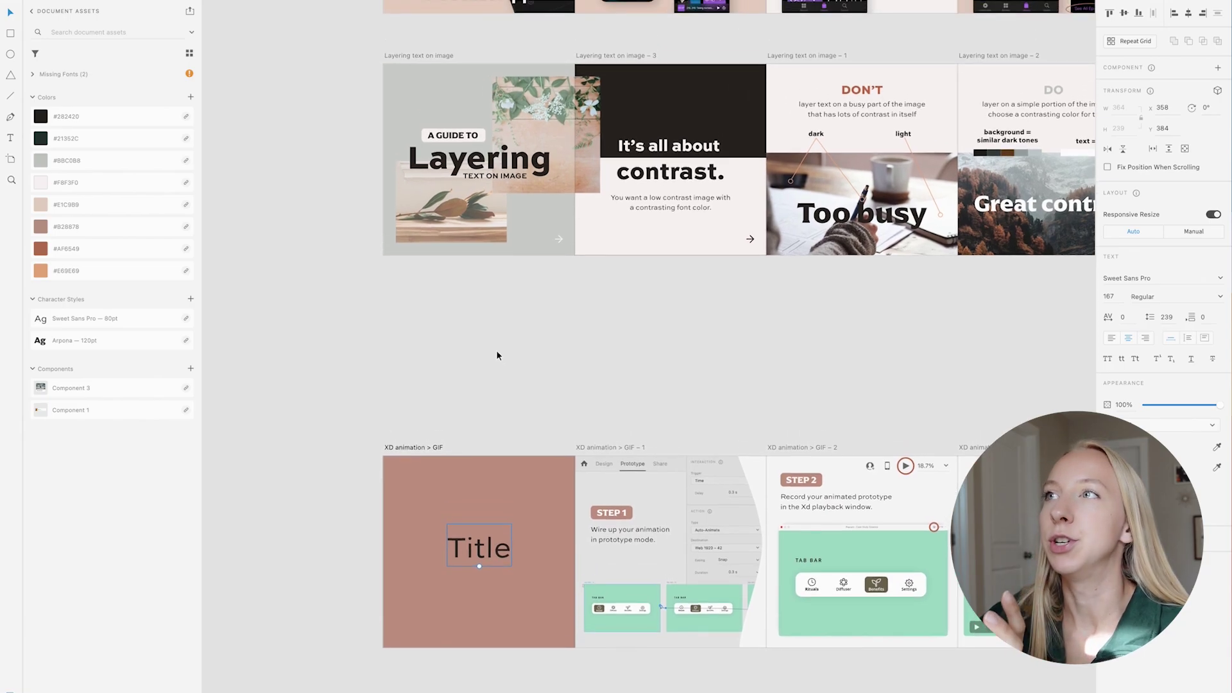
scroll(461, 244, up, 5)
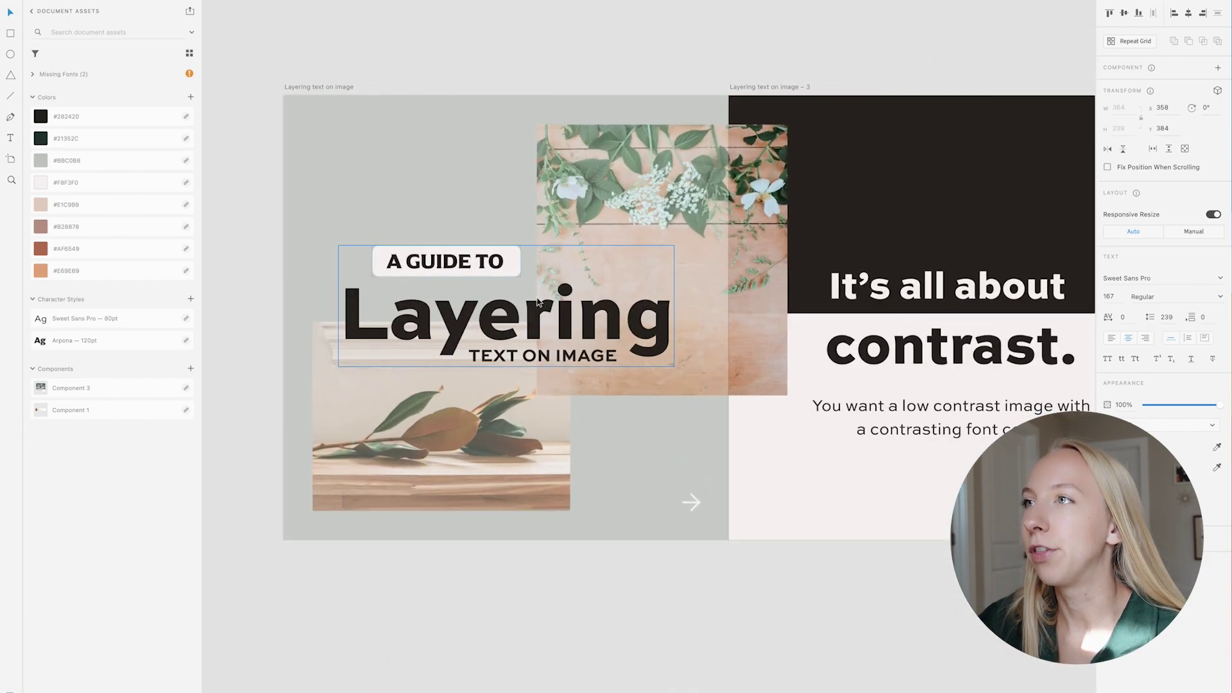
scroll(406, 278, up, 3)
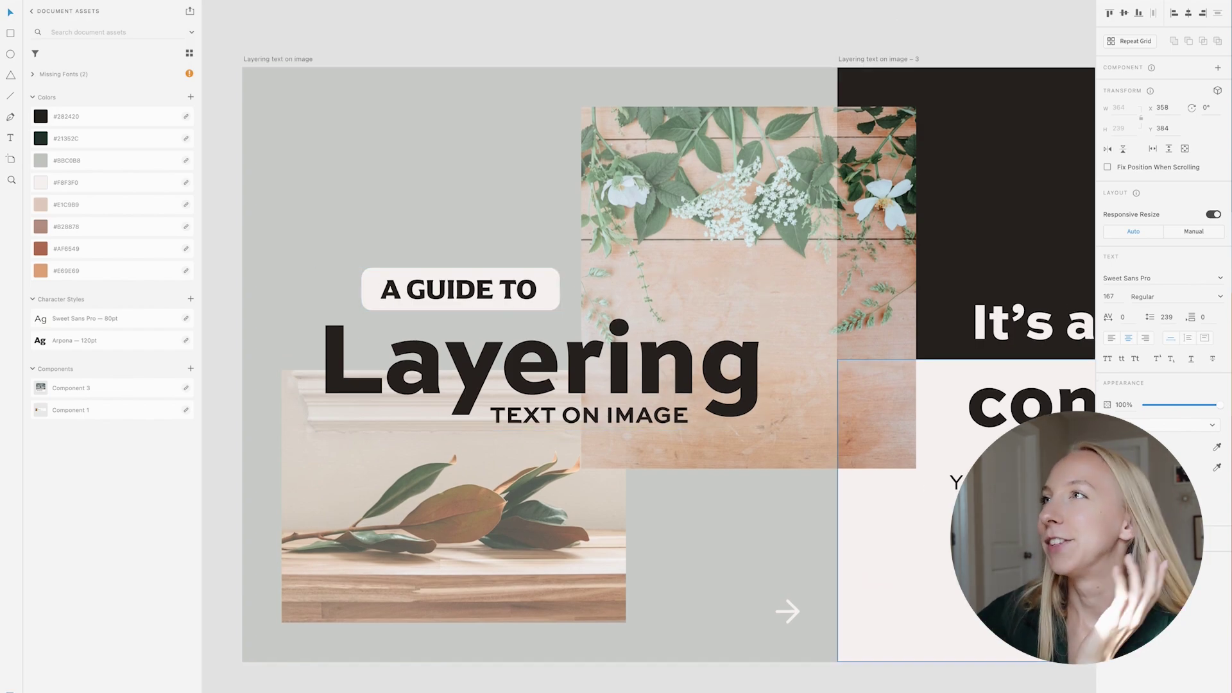
scroll(648, 353, down, 5)
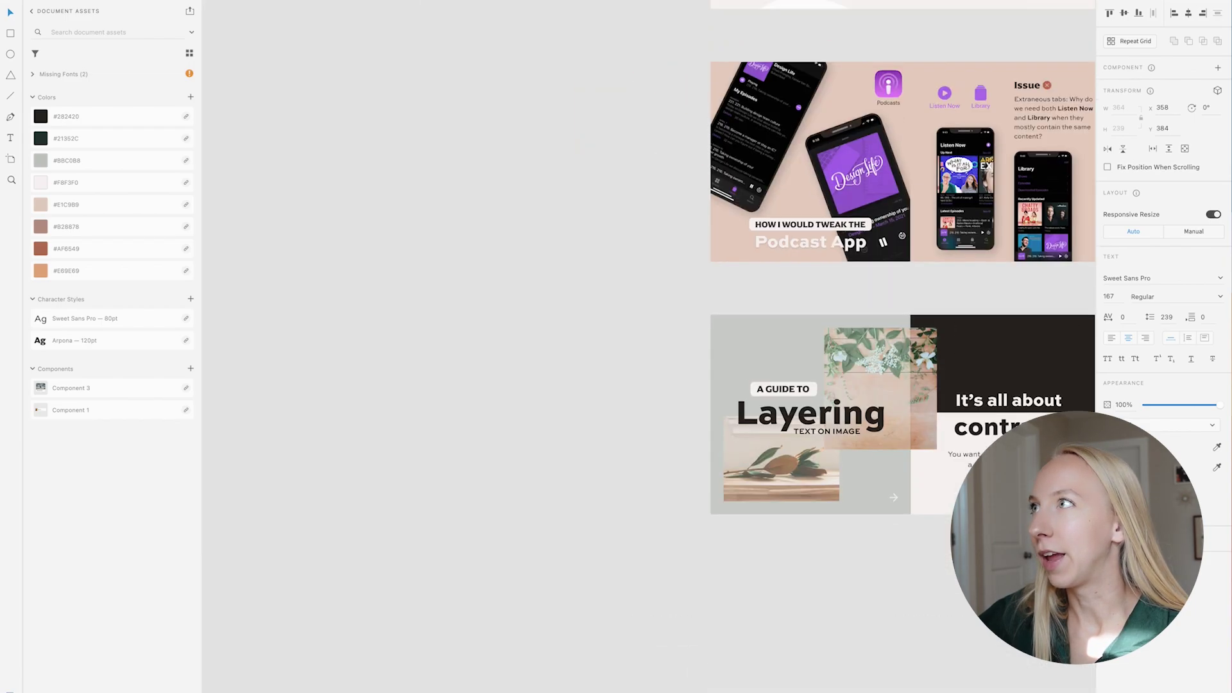
scroll(869, 185, up, 3)
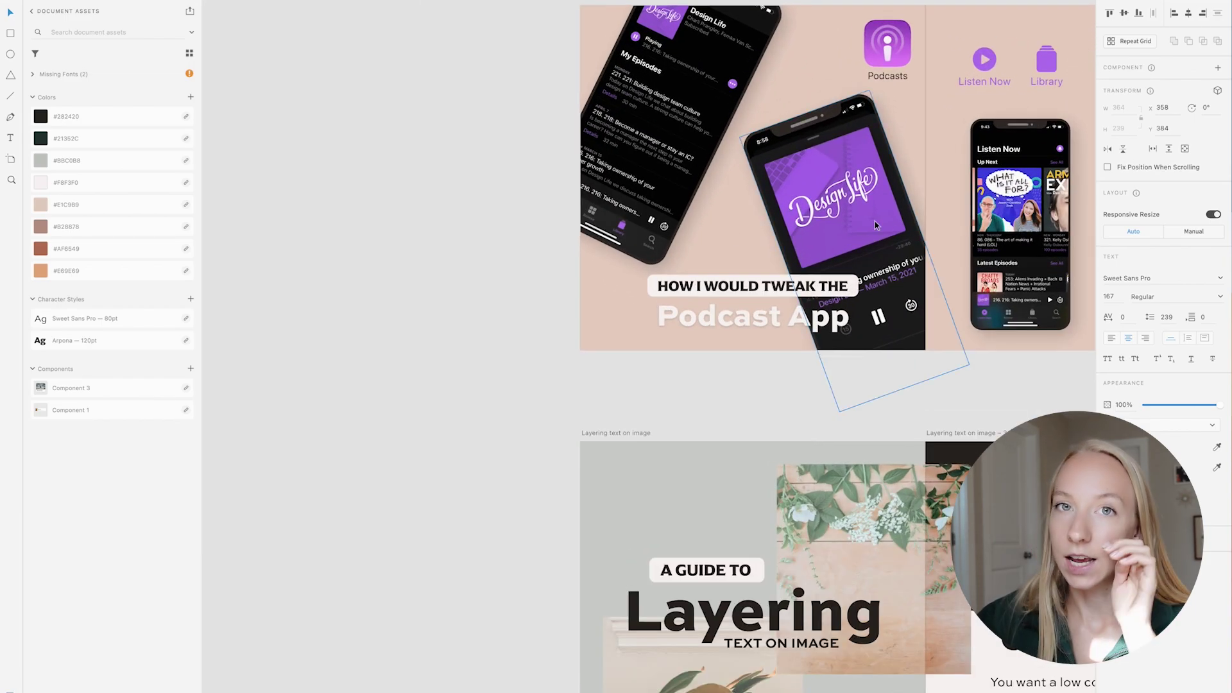
scroll(877, 225, down, 15)
scroll(876, 225, right, 5)
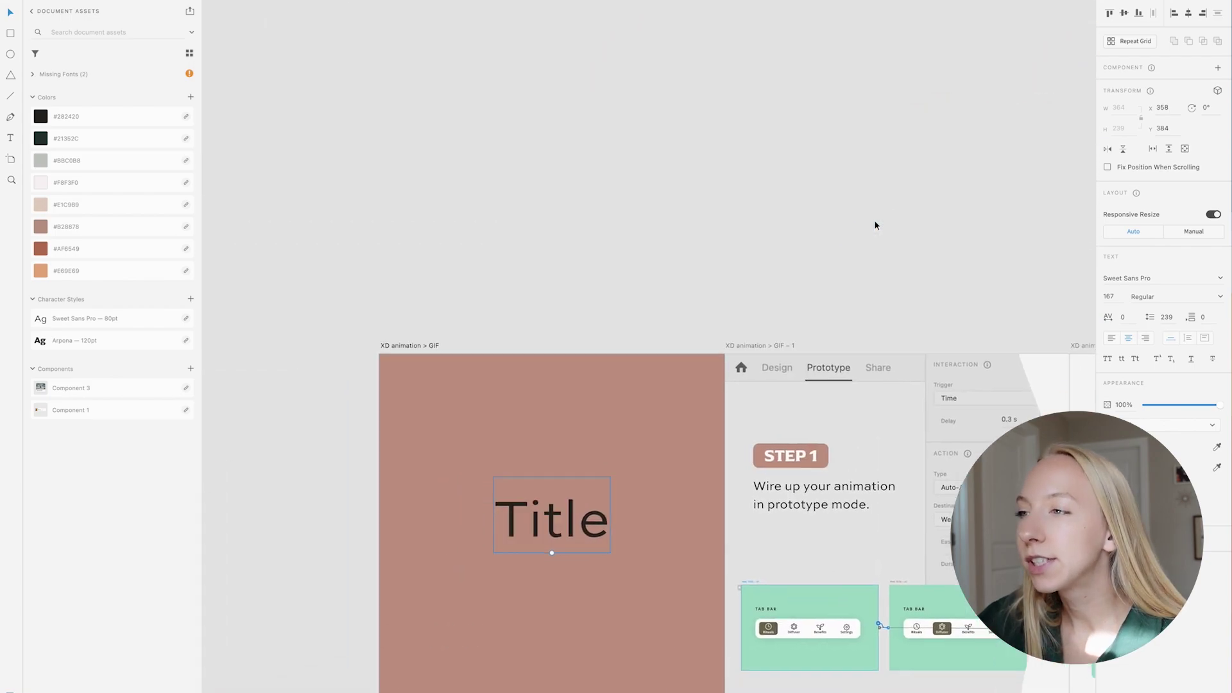
scroll(874, 225, down, 3)
- Replace the placeholder on the title slide with the text "Xd Animation Optimized GIF"
click(569, 158)
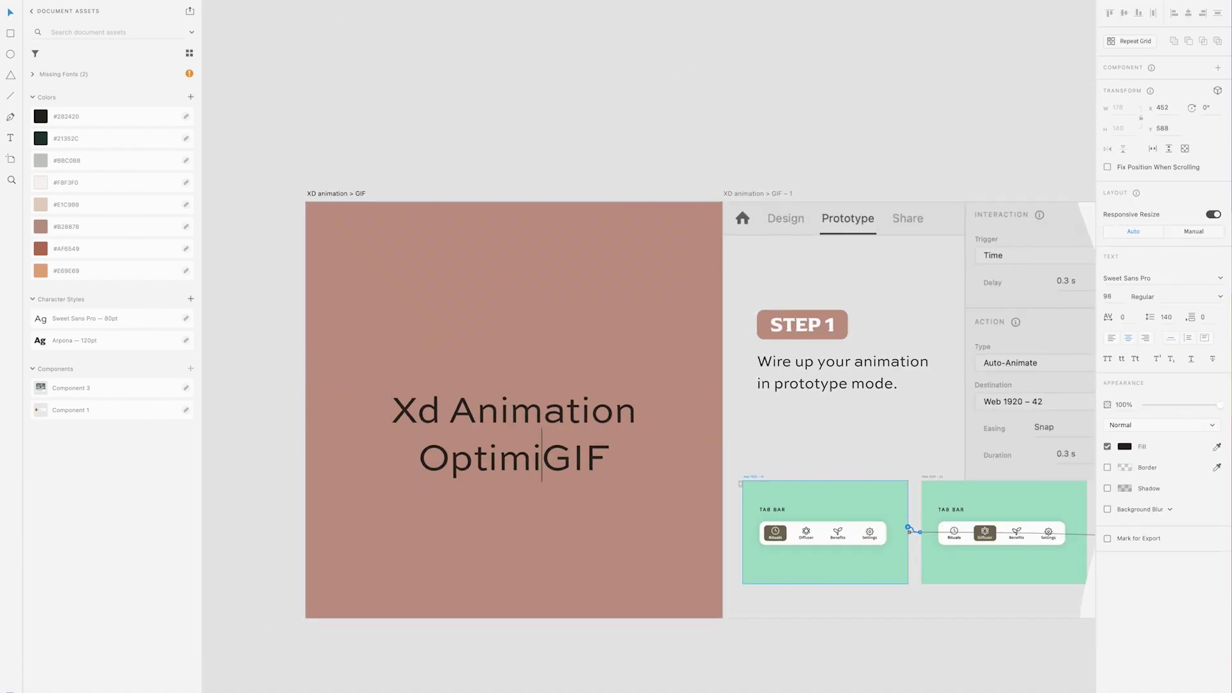
text(zed)
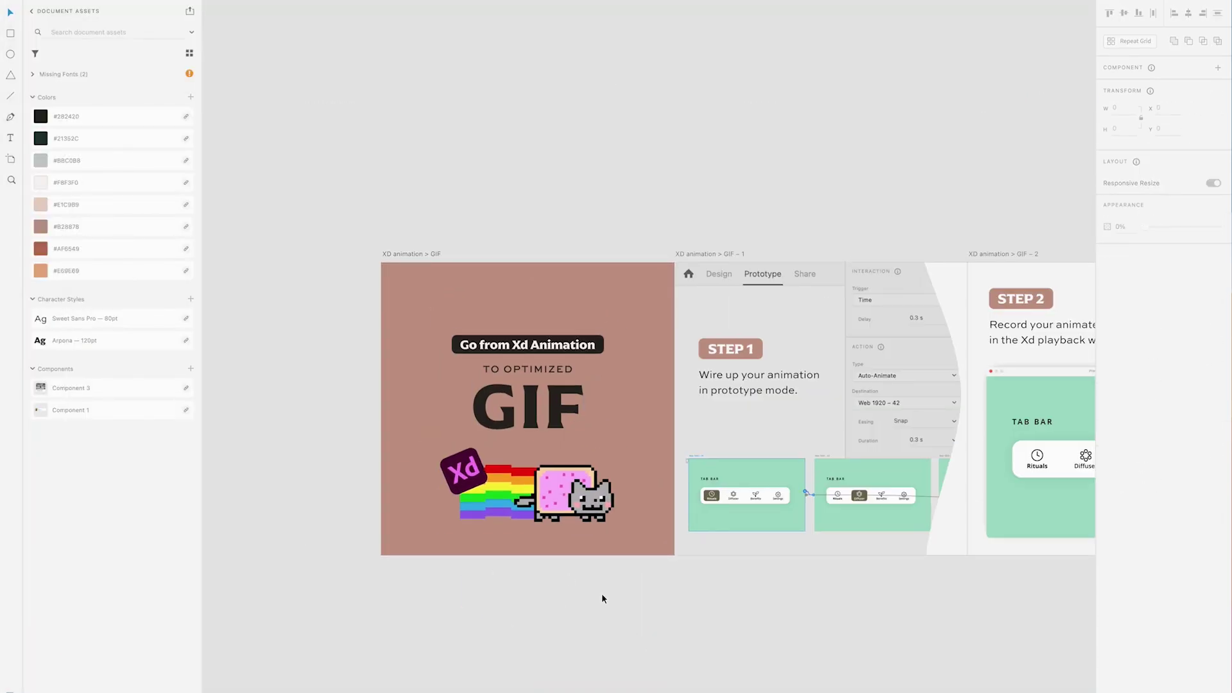
- Restyle the title slide with off-white "Animation → GIF in 9 easy steps" text, the Xd icon above it and the tab bar graphic below
click(39, 183)
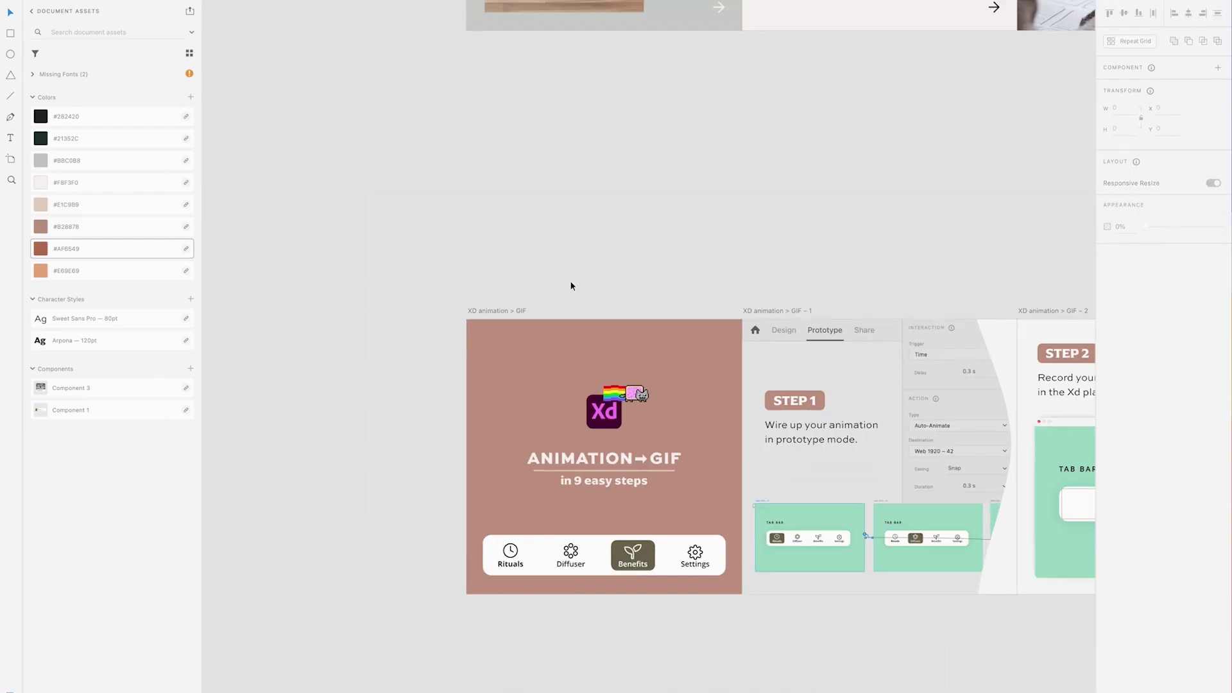
scroll(572, 285, right, 2)
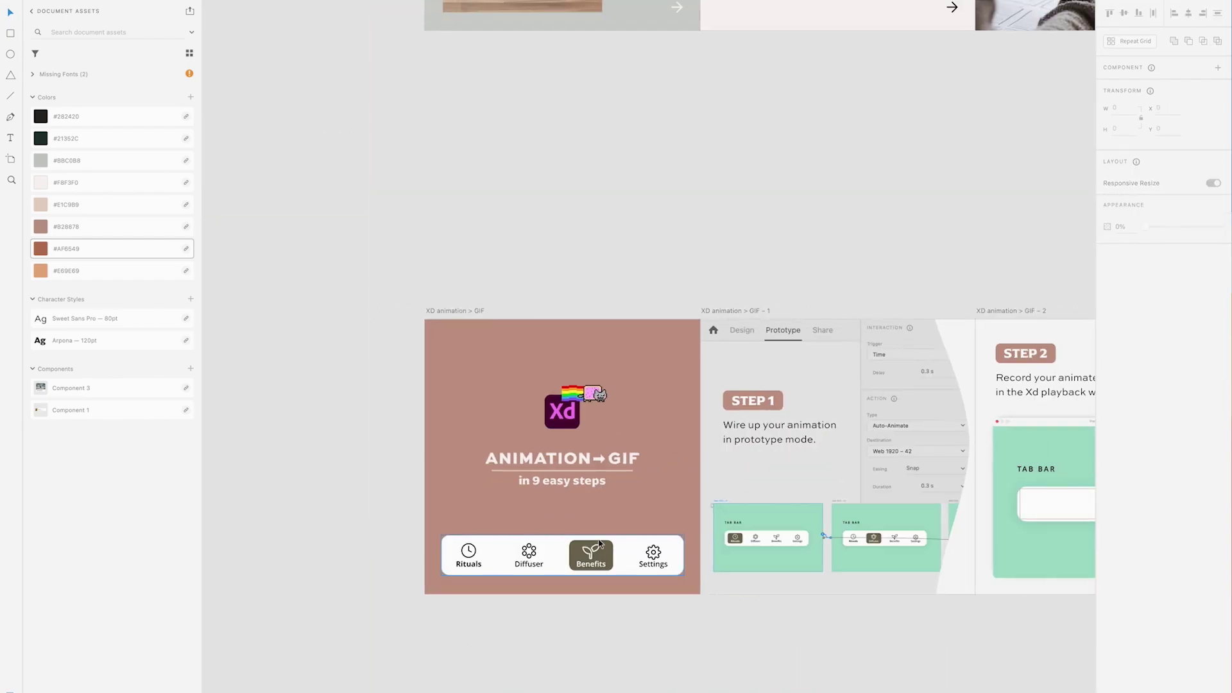